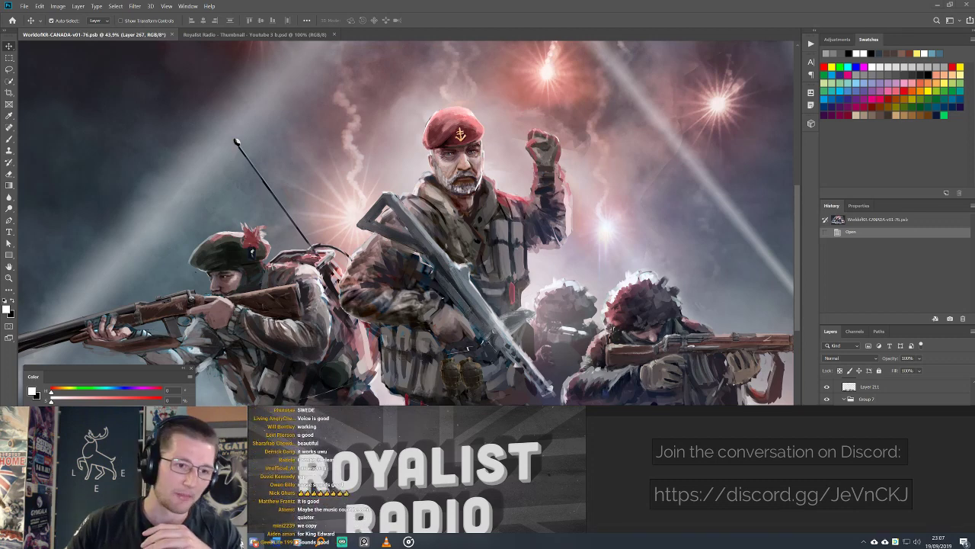
Bring the Discord window into view, leave the voice call and move the window off the canvas.
key("XF86AudioRaiseVolume")
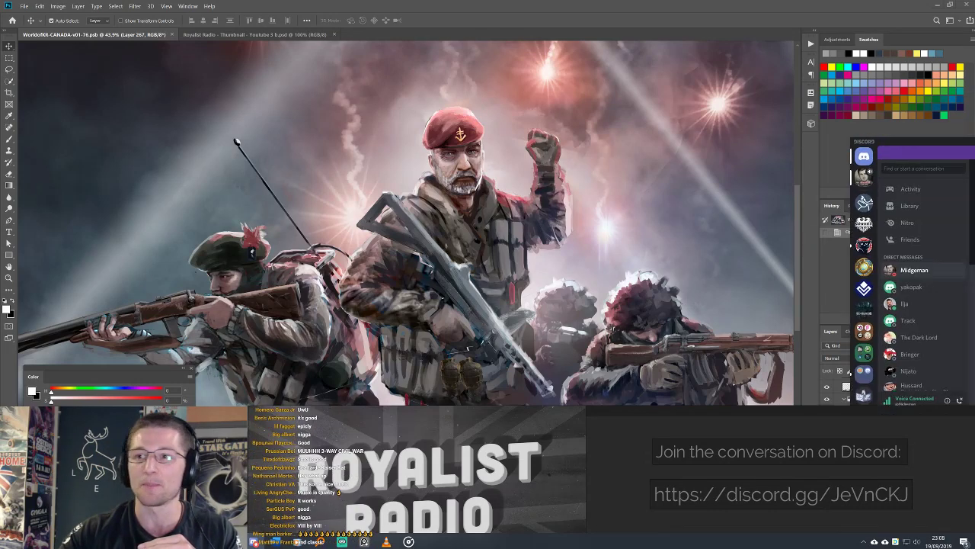
left_click_drag(974, 147, 666, 278)
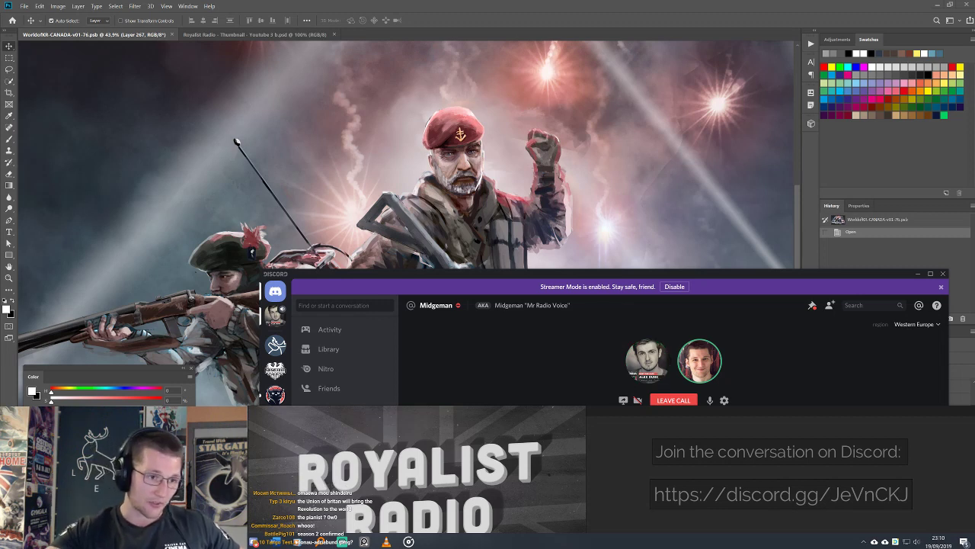
left_click(678, 402)
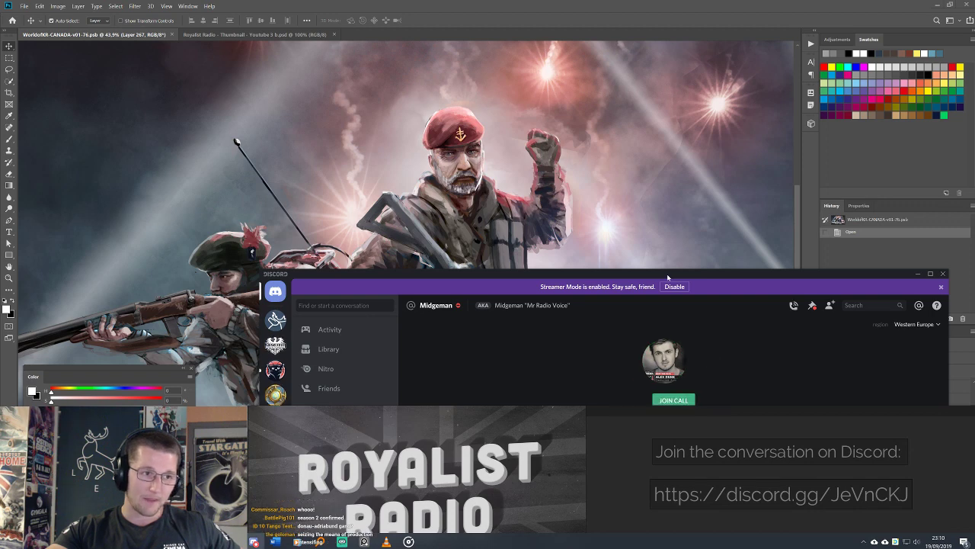
left_click_drag(667, 277, 974, 213)
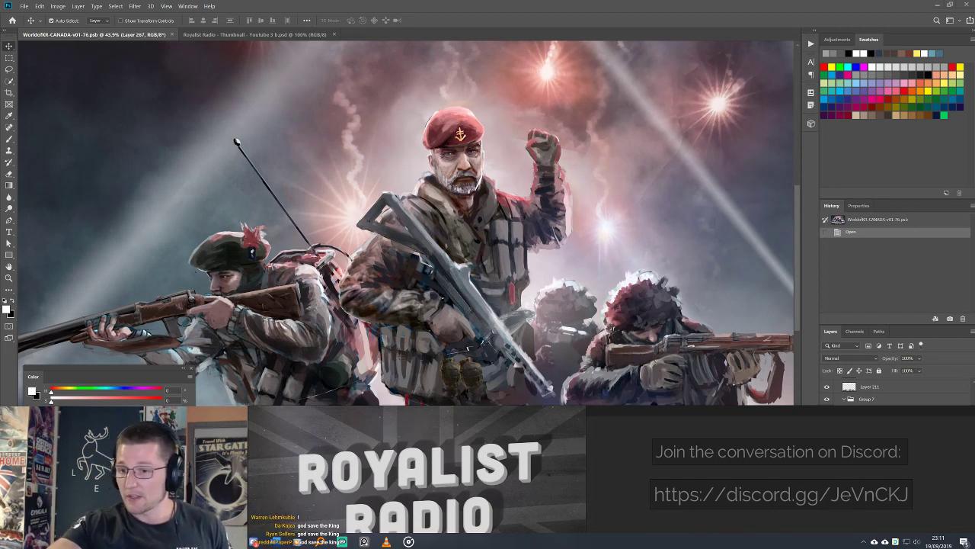
Switch to VLC, play the Royalist Radio video from the start, skip ahead to about 8:44 and close the player.
key("alt+Tab")
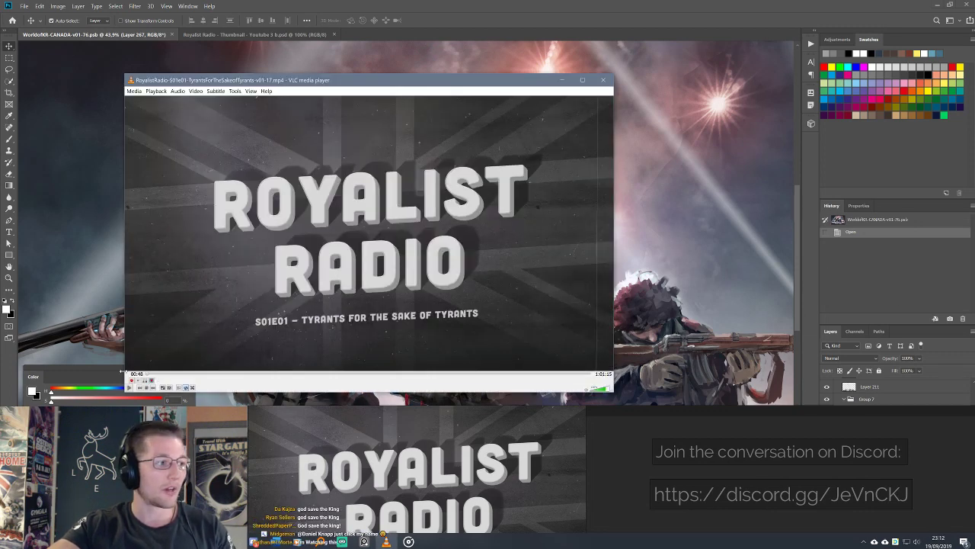
left_click(130, 374)
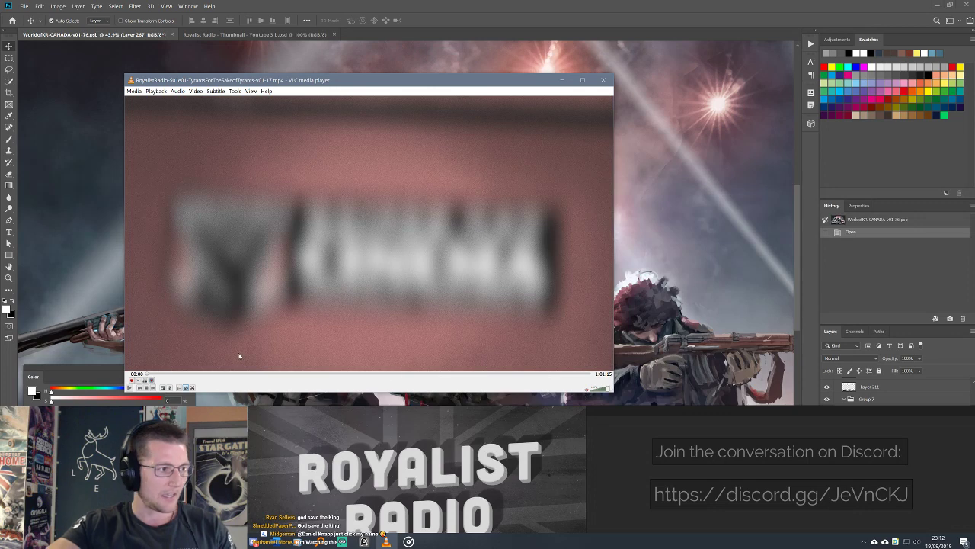
key("space")
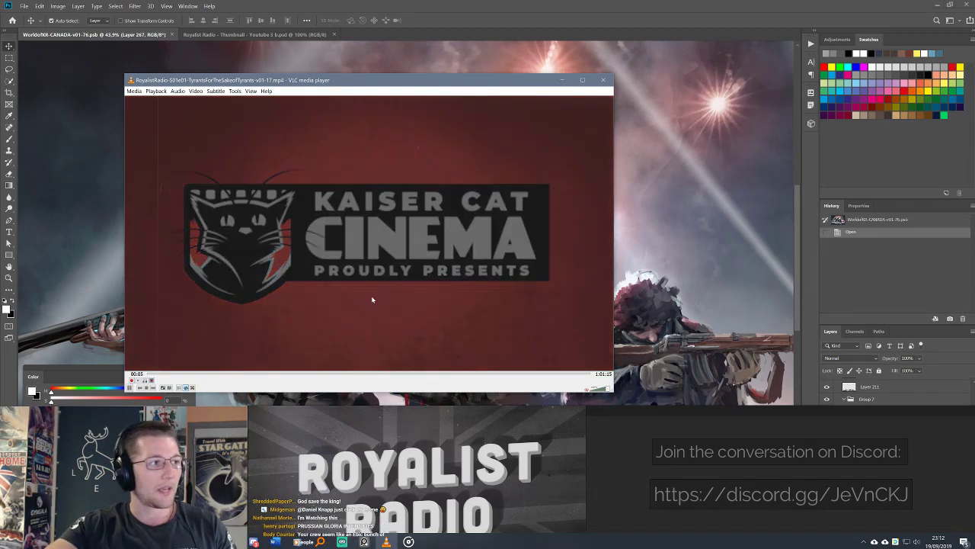
left_click(210, 373)
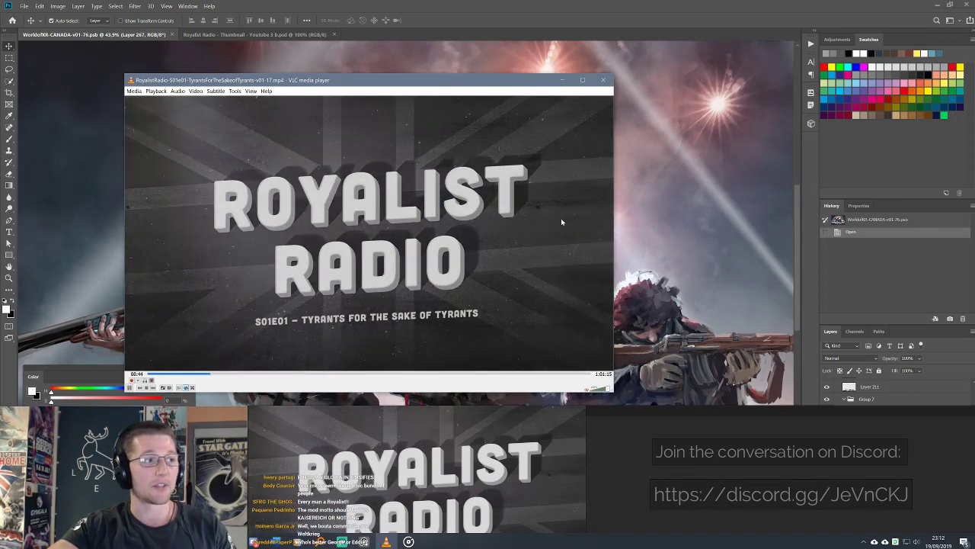
left_click(605, 79)
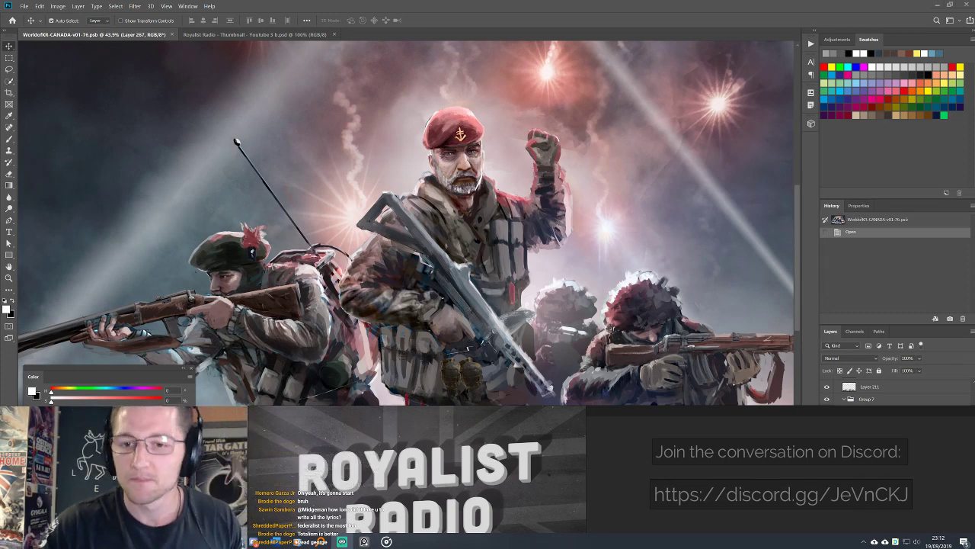
Group the Layers and Color panels into one floating panel beside the central soldier and make it taller.
scroll(467, 221, "up", 4)
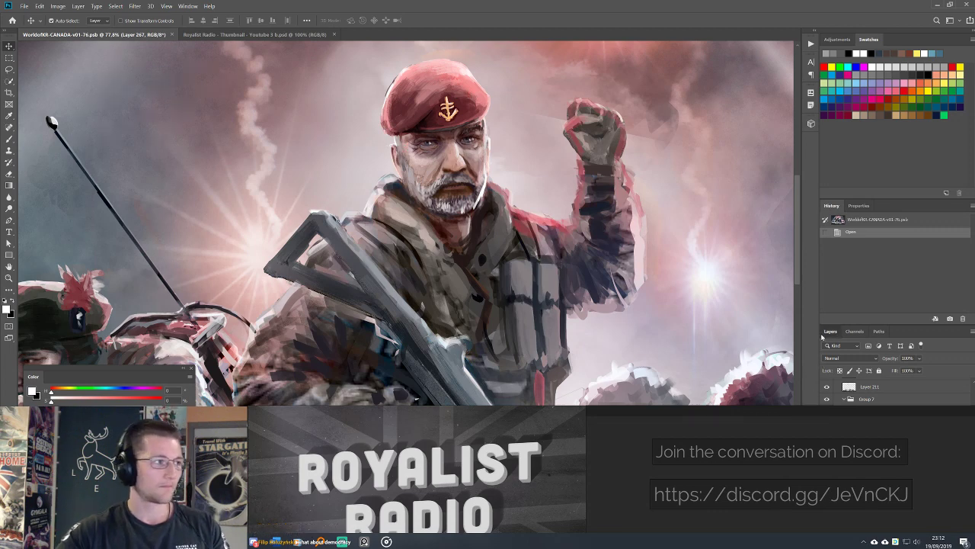
left_click_drag(831, 331, 288, 174)
left_click_drag(33, 376, 318, 178)
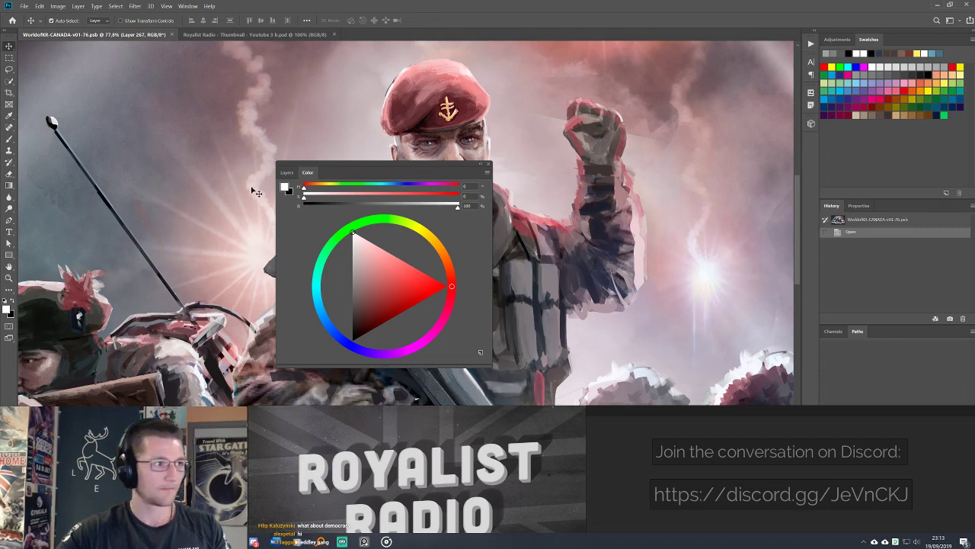
left_click_drag(328, 166, 102, 100)
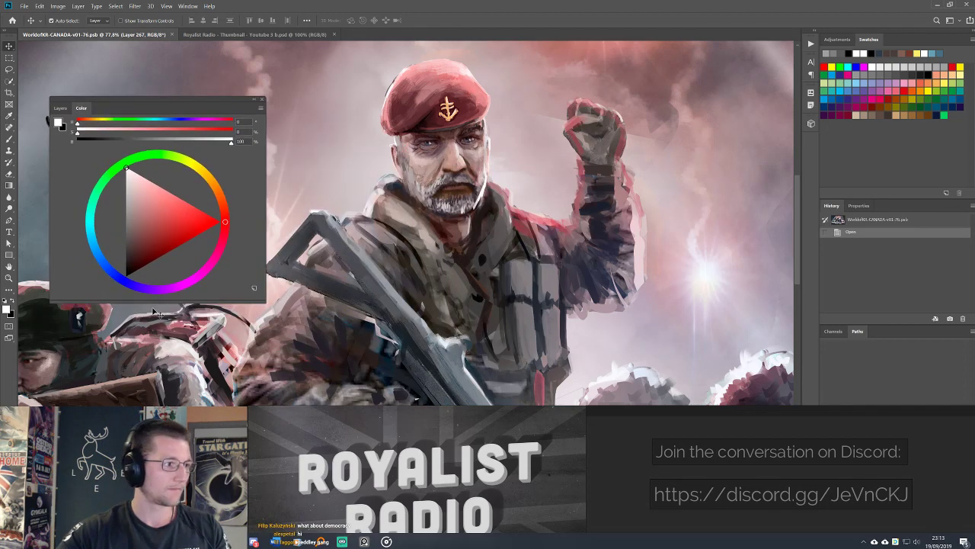
left_click_drag(156, 304, 152, 320)
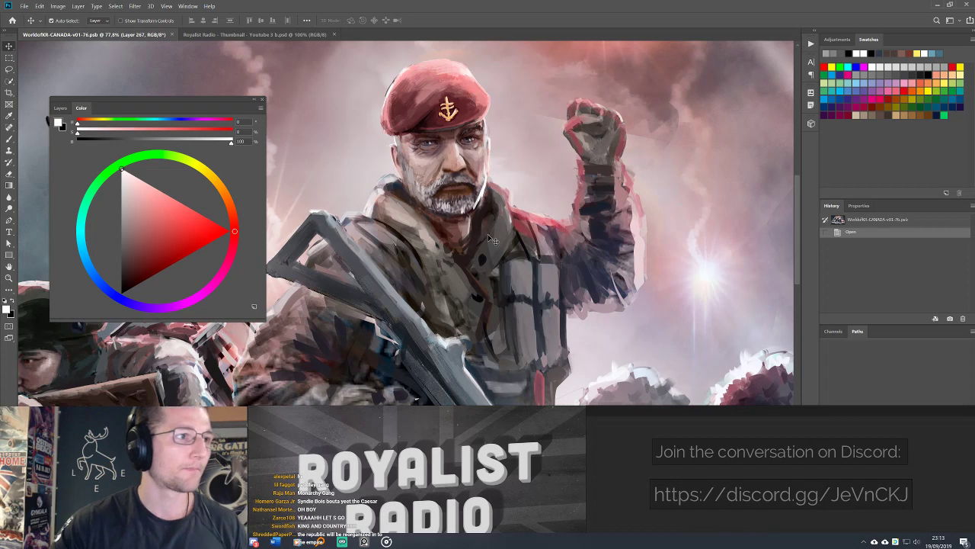
Stack the Layers panel beneath the Color panel and move the floating group toward the canvas edge.
left_click_drag(492, 240, 539, 296)
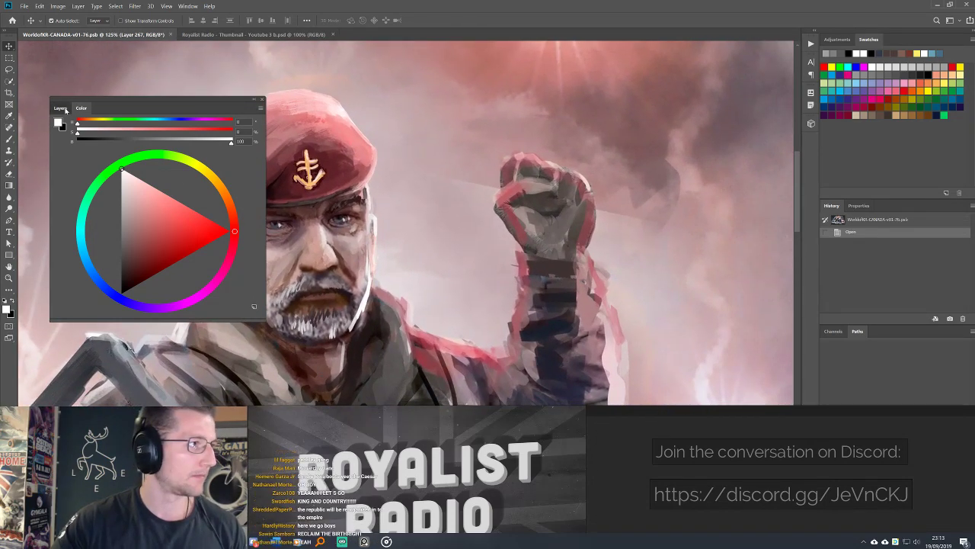
left_click(59, 108)
left_click_drag(60, 107, 76, 324)
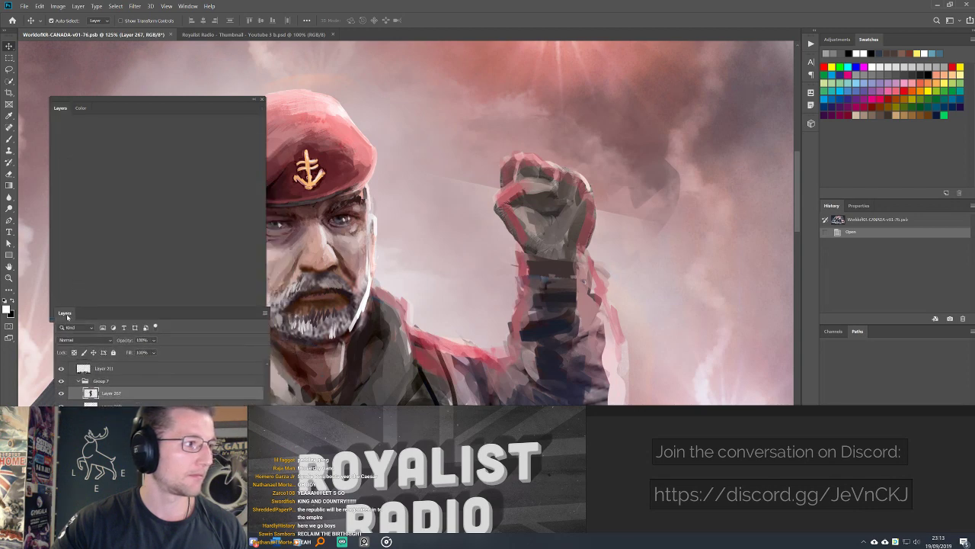
mouse_move(179, 104)
left_mouse_down()
mouse_move(165, 65)
mouse_move(147, 90)
mouse_move(154, 94)
left_mouse_up()
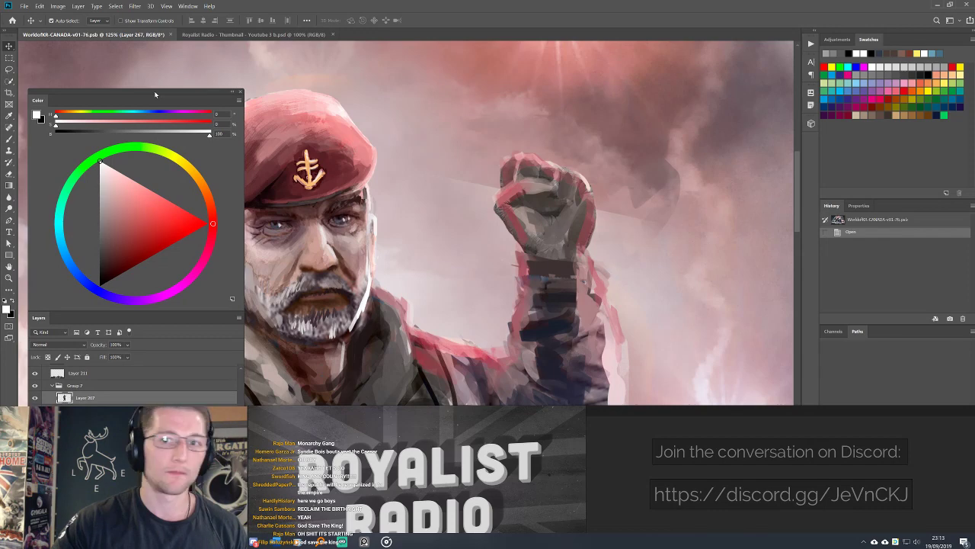
Add a new layer in Group 7 and set the Brush tool's size to about 21 px.
left_click_drag(381, 130, 533, 138)
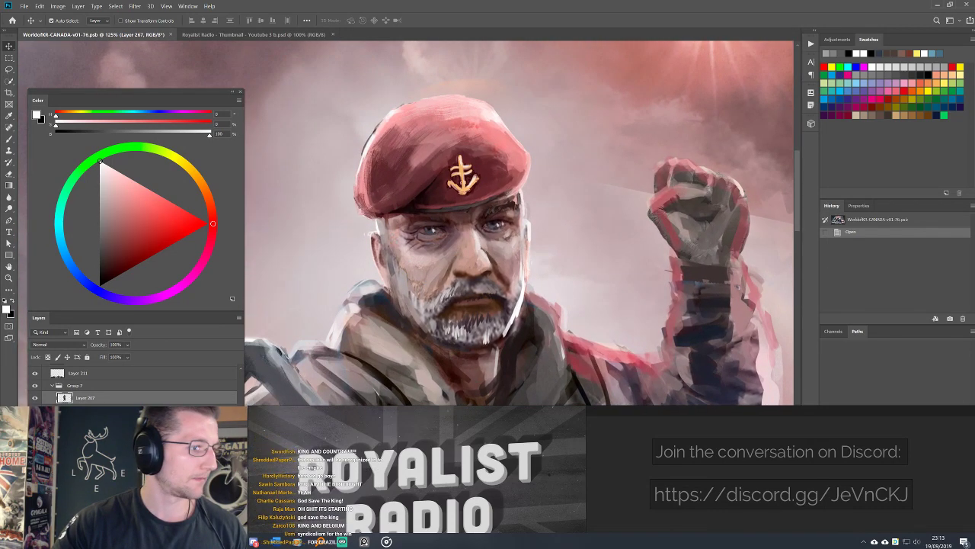
key("ctrl+shift+alt+n")
key("b")
right_click(421, 231)
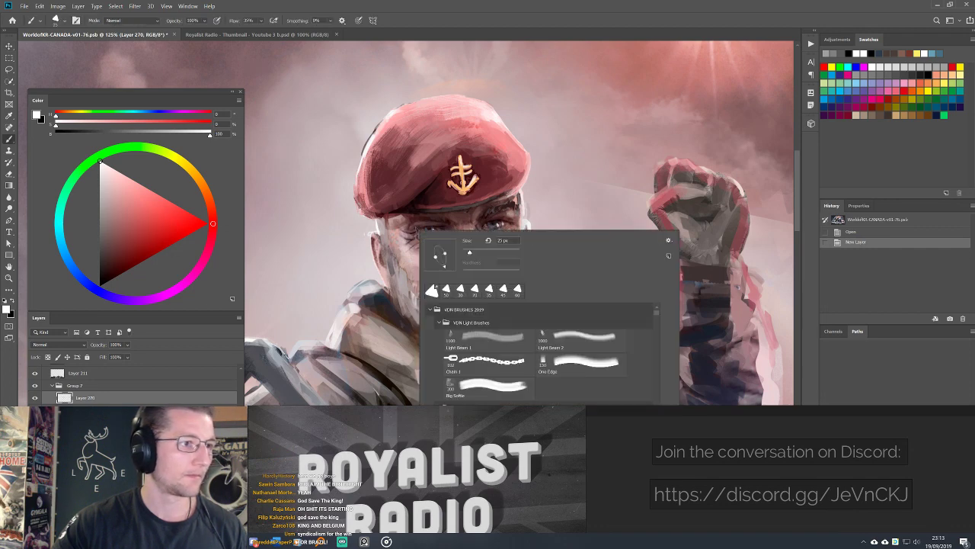
left_click_drag(473, 252, 471, 252)
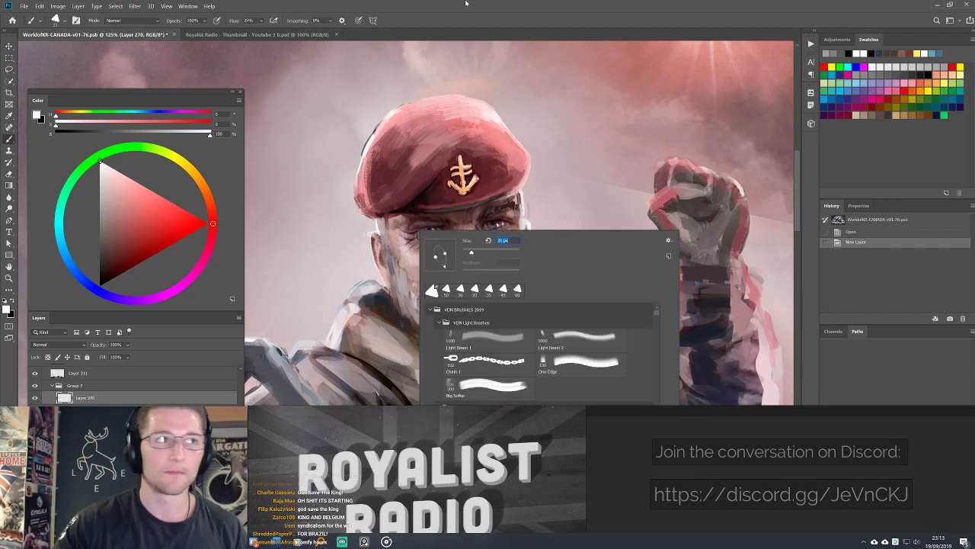
key("Return")
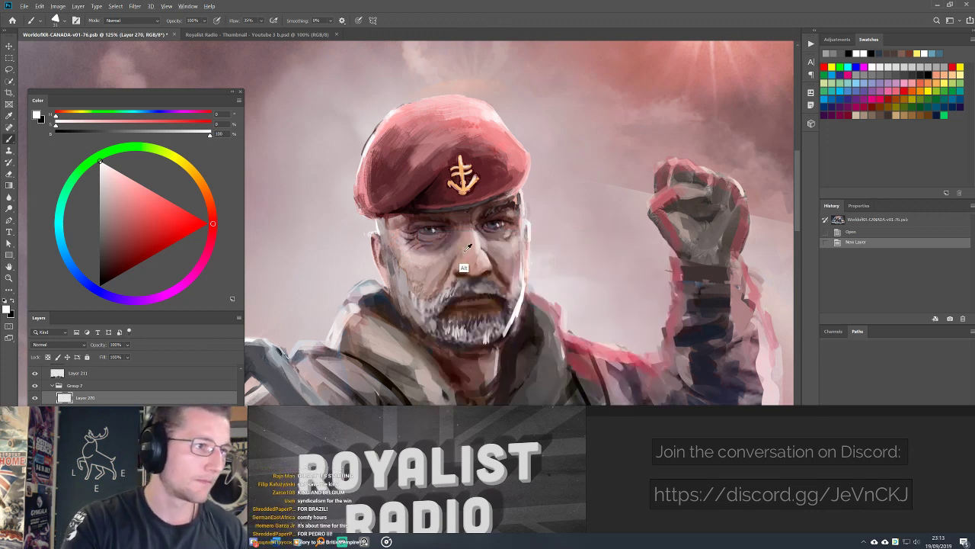
Paint short strokes over the soldier's raised fist and wrist, starting with a tone sampled from his nose.
left_click(464, 251, "alt")
left_click_drag(690, 190, 712, 202)
mouse_move(678, 214)
left_mouse_down()
mouse_move(705, 229)
mouse_move(709, 244)
left_mouse_up()
left_click_drag(686, 183, 716, 194)
left_click_drag(674, 251, 708, 263)
left_click_drag(693, 206, 720, 217)
left_click_drag(682, 274, 712, 282)
Refine the fingers and palm of the raised glove with dark and mid grey-brown tones sampled from it.
left_click(687, 207, "alt")
left_click_drag(706, 215, 617, 217)
left_click(602, 219, "alt")
left_click(627, 206, "alt")
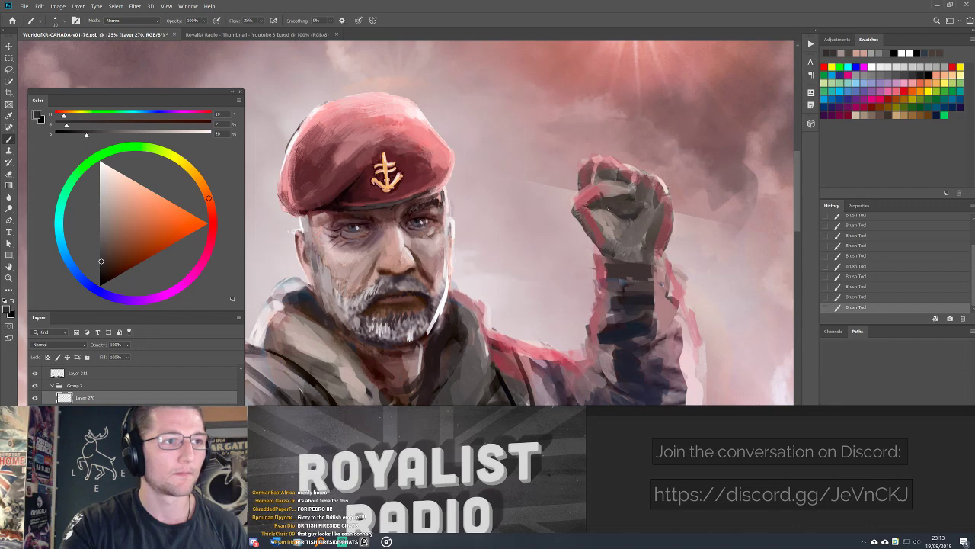
left_click_drag(627, 207, 595, 237)
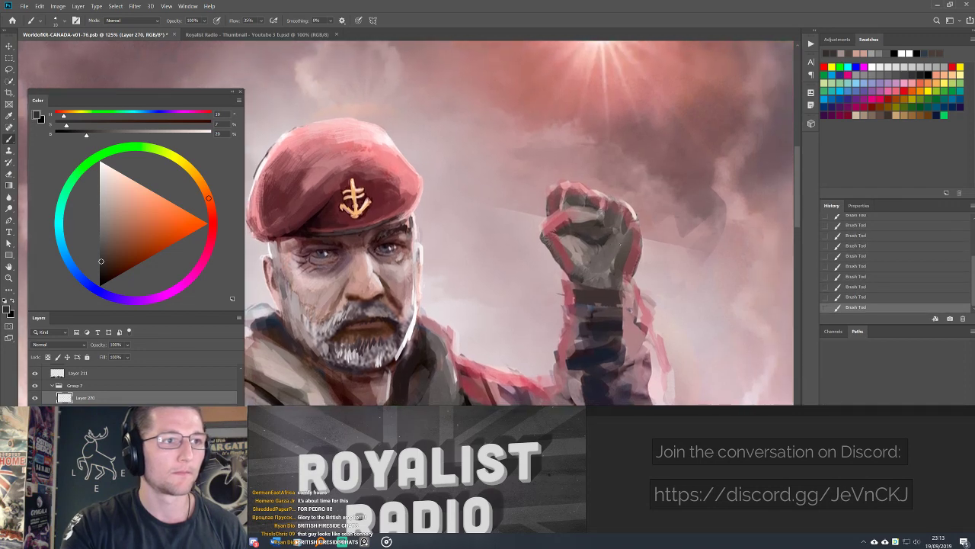
left_click(581, 266, "alt")
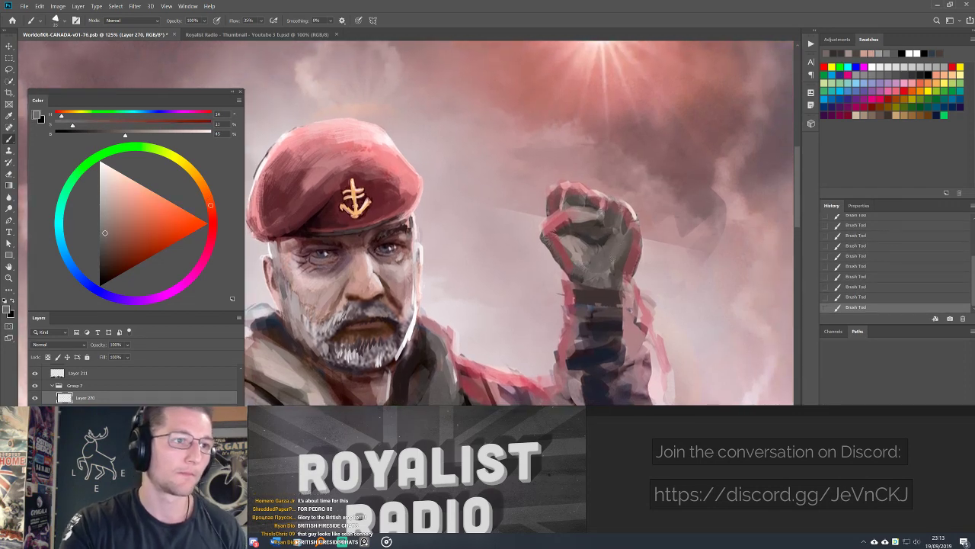
left_click(621, 263, "alt")
left_click(628, 221, "alt")
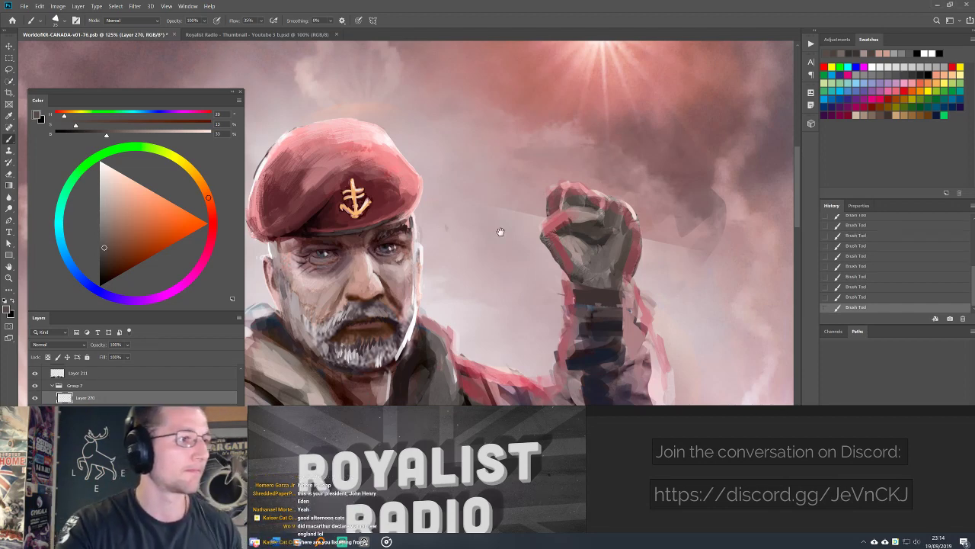
Merge the painted layer into the layer below and erase the fringe along the rear edge of the soldier's beret.
left_click_drag(500, 229, 607, 185)
key("e")
left_click(358, 87)
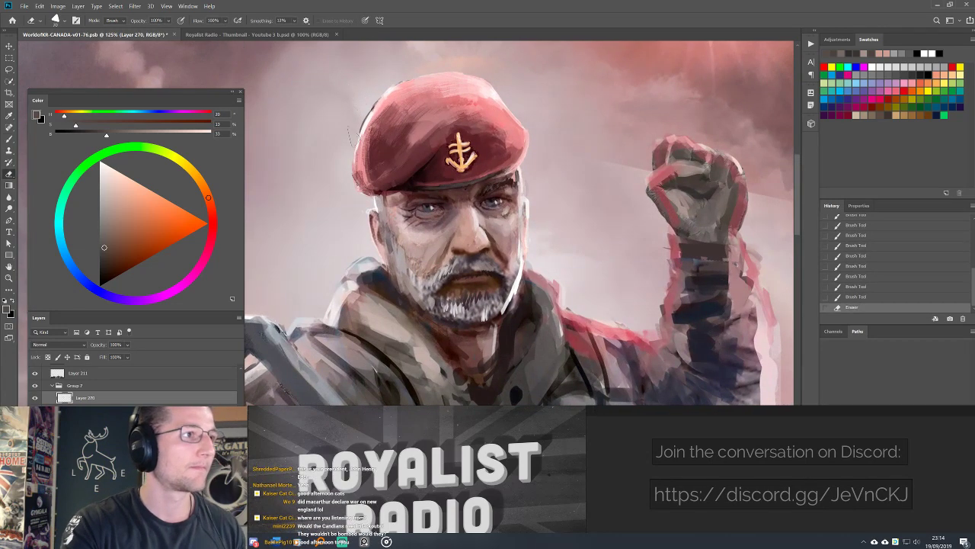
left_click_drag(358, 88, 373, 90)
left_click_drag(355, 122, 365, 111)
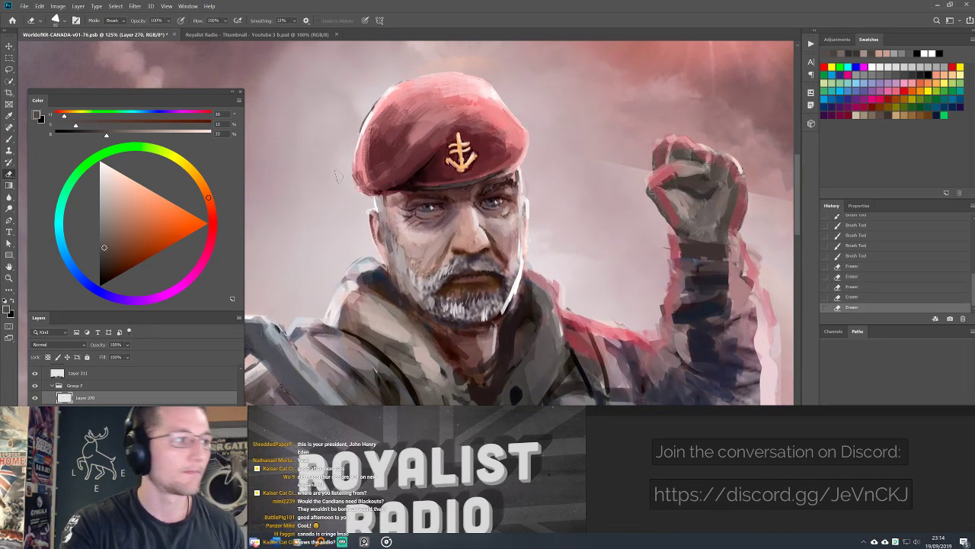
key("ctrl+e")
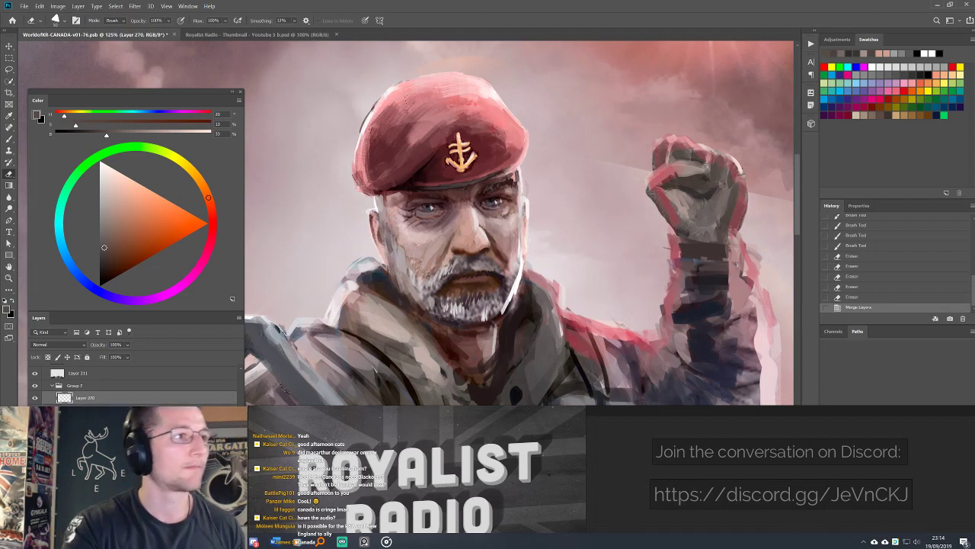
left_click_drag(394, 79, 388, 82)
mouse_move(387, 83)
left_mouse_down()
mouse_move(362, 112)
mouse_move(378, 95)
left_mouse_up()
mouse_move(377, 96)
left_mouse_down()
mouse_move(354, 131)
mouse_move(368, 107)
left_mouse_up()
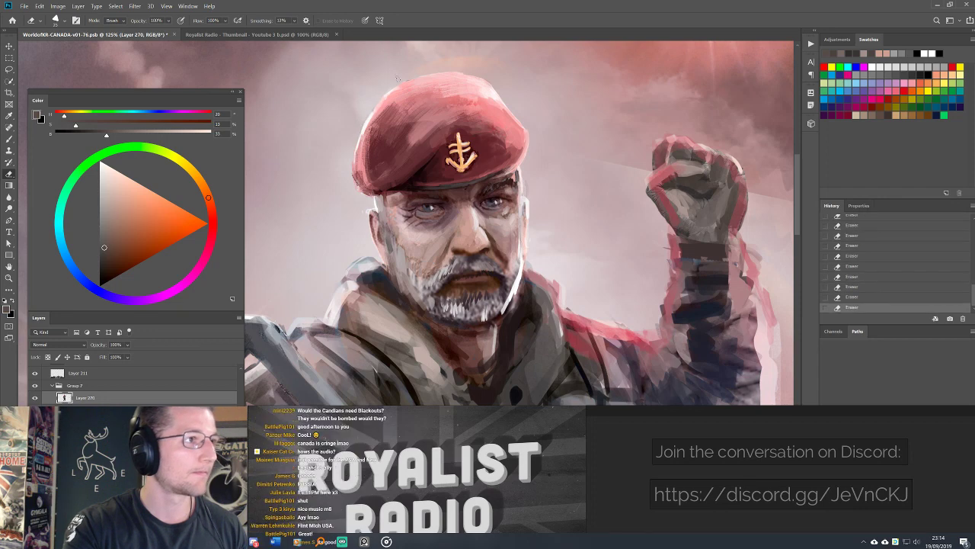
Brush light pink highlights over the crown of the beret with tones sampled from it.
key("b")
left_click(388, 103, "alt")
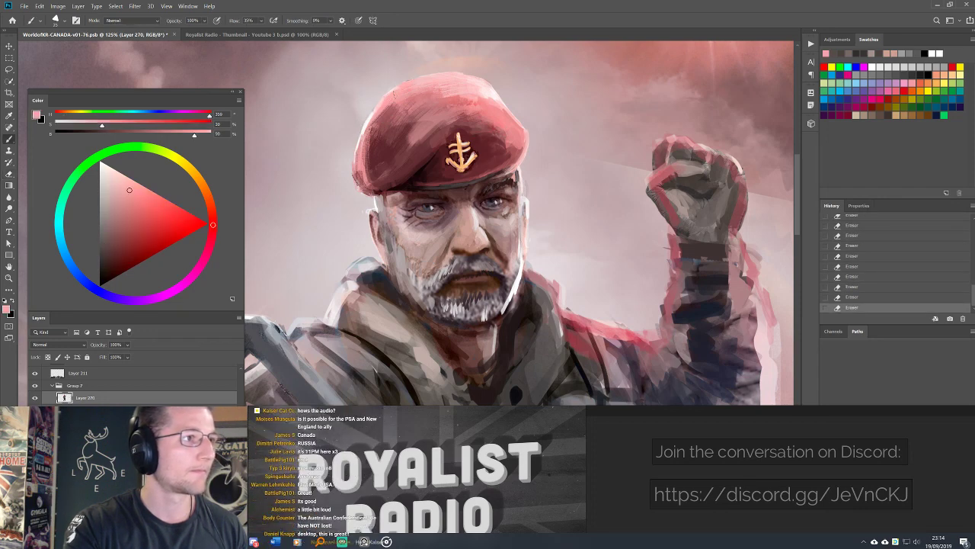
left_click(434, 99, "alt")
mouse_move(453, 96)
left_mouse_down()
mouse_move(464, 93)
mouse_move(426, 84)
left_mouse_up()
mouse_move(450, 114)
left_mouse_down()
mouse_move(472, 99)
mouse_move(442, 96)
left_mouse_up()
left_click_drag(438, 103, 457, 84)
Blend the upper front of the beret above the anchor badge with sampled mid-pink strokes.
left_click(422, 117, "alt")
left_click(432, 107, "alt")
mouse_move(442, 96)
left_mouse_down()
mouse_move(465, 88)
mouse_move(480, 99)
left_mouse_up()
left_click(472, 108, "alt")
left_click_drag(465, 88, 488, 95)
left_click_drag(472, 99, 479, 108)
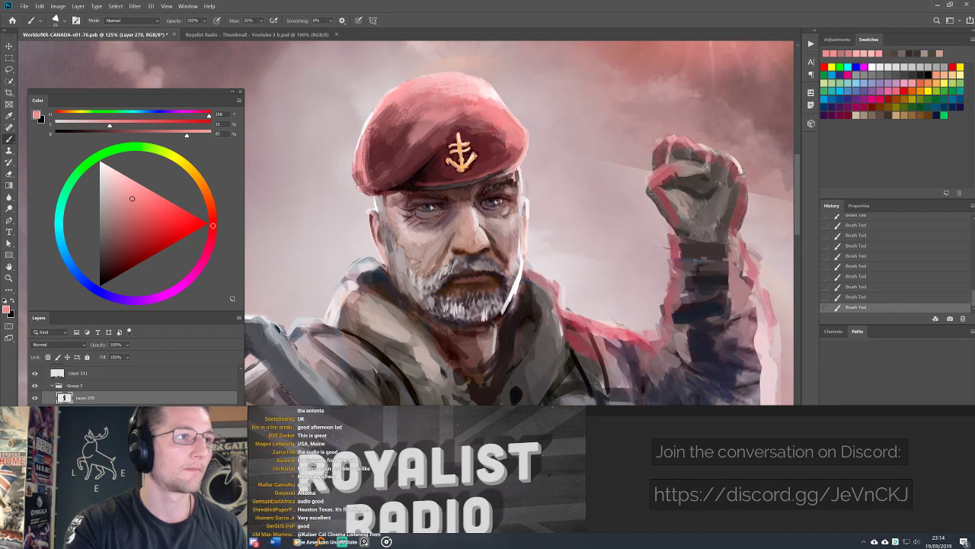
Blend the beret's crown and shaded front around the anchor badge with light pink and dark red tones sampled from it.
left_click(401, 101, "alt")
left_click(403, 93, "alt")
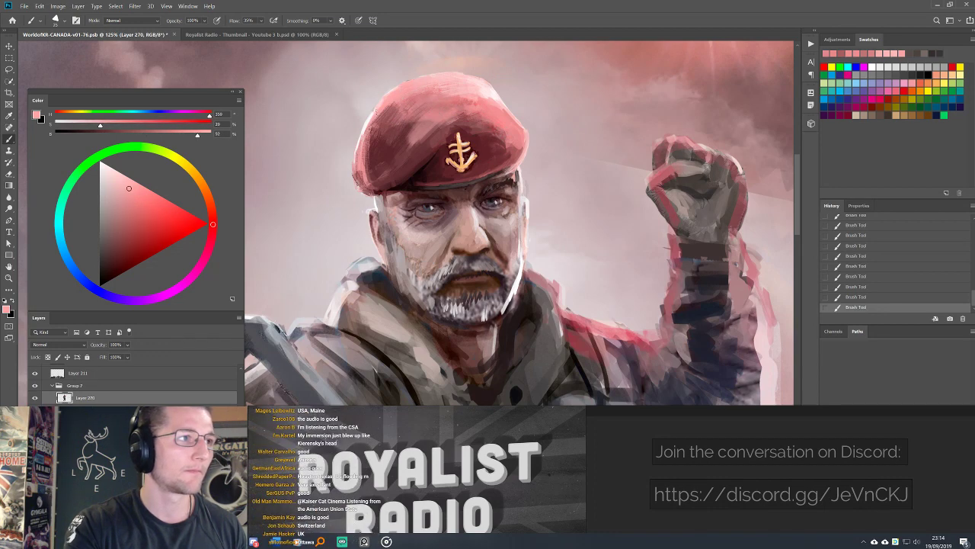
left_click(392, 103, "alt")
left_click(425, 150, "alt")
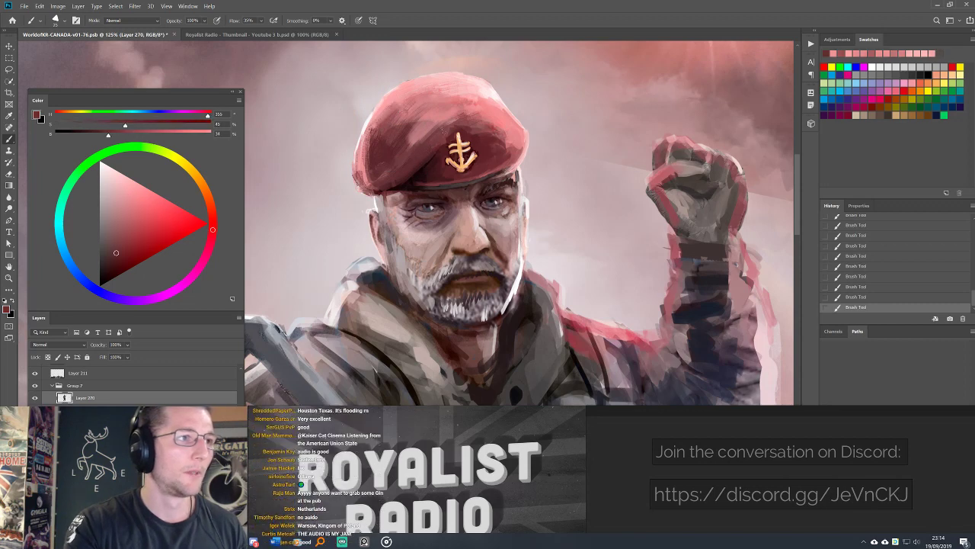
left_click(477, 137, "alt")
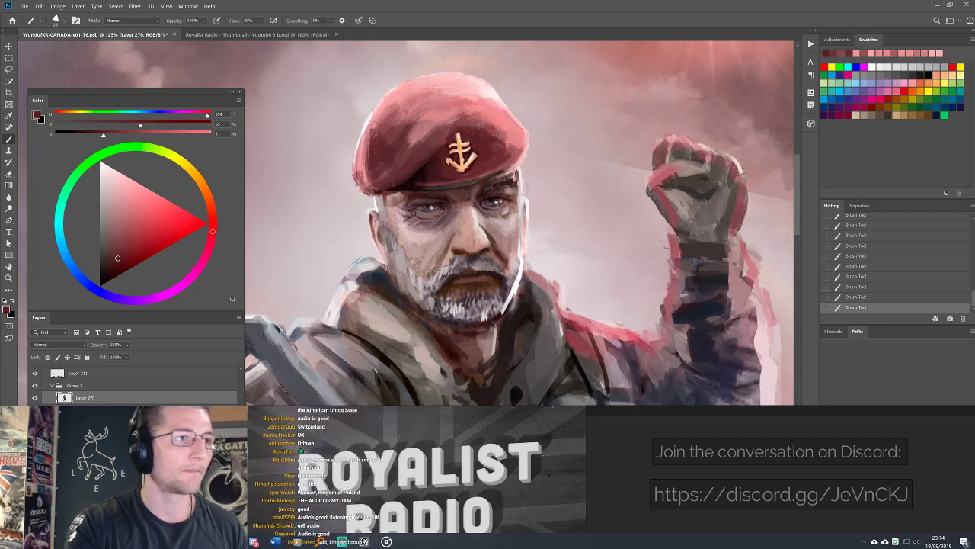
Refine the beret's edge on the raised-fist side with sampled pink, mid-red and dark red strokes.
left_click(521, 144, "alt")
left_click(524, 134, "alt")
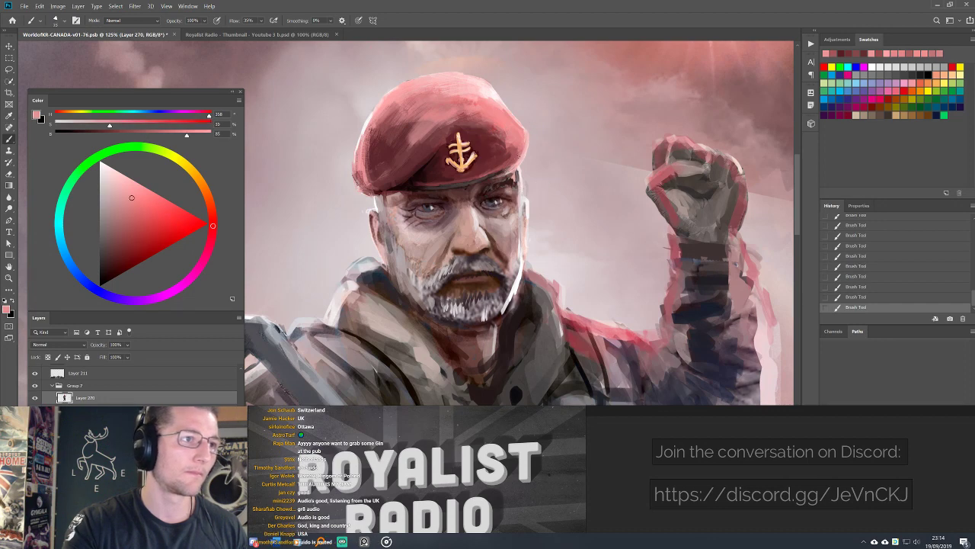
left_click(517, 145, "alt")
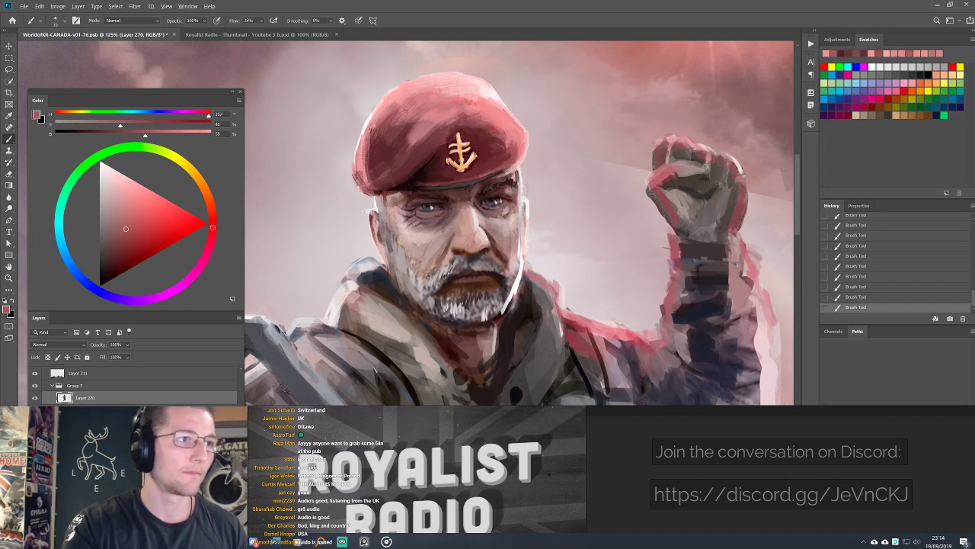
left_click(494, 153, "alt")
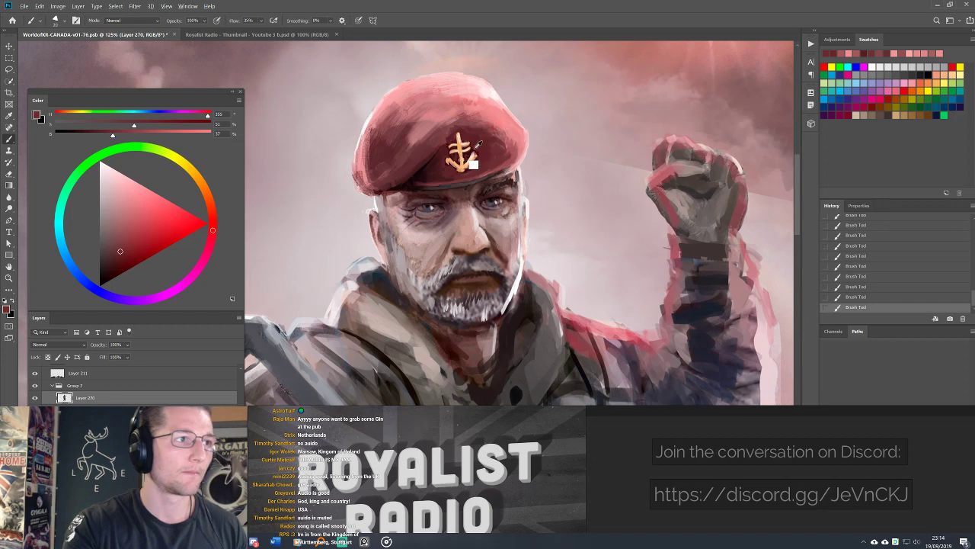
Deepen the shadows around the arms of the anchor badge with sampled deep red and brown tones.
left_click(474, 149, "alt")
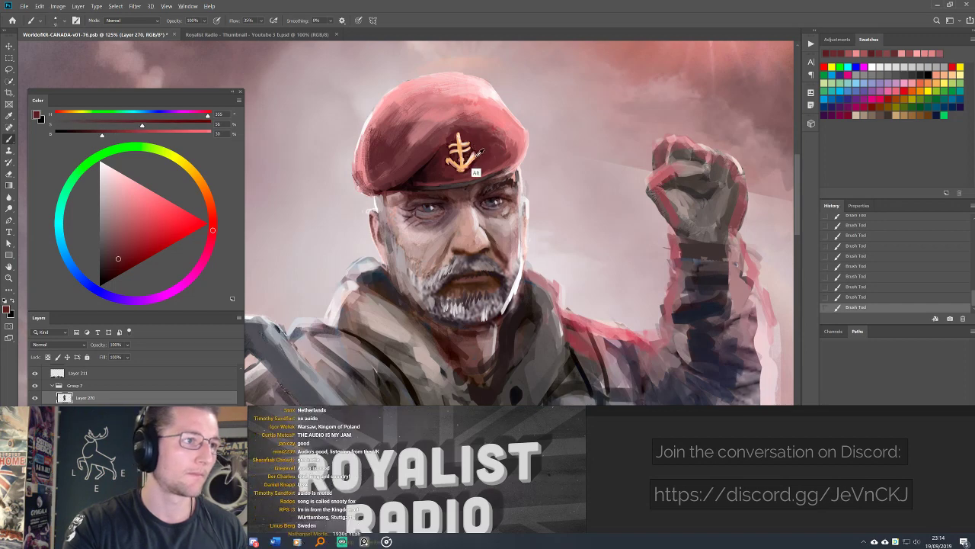
left_click(468, 151, "alt")
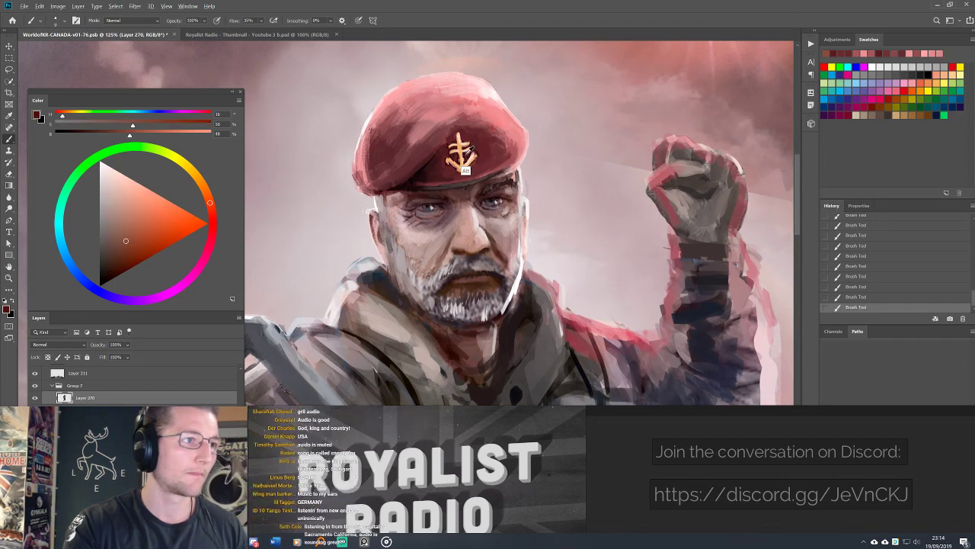
left_click(467, 156, "alt")
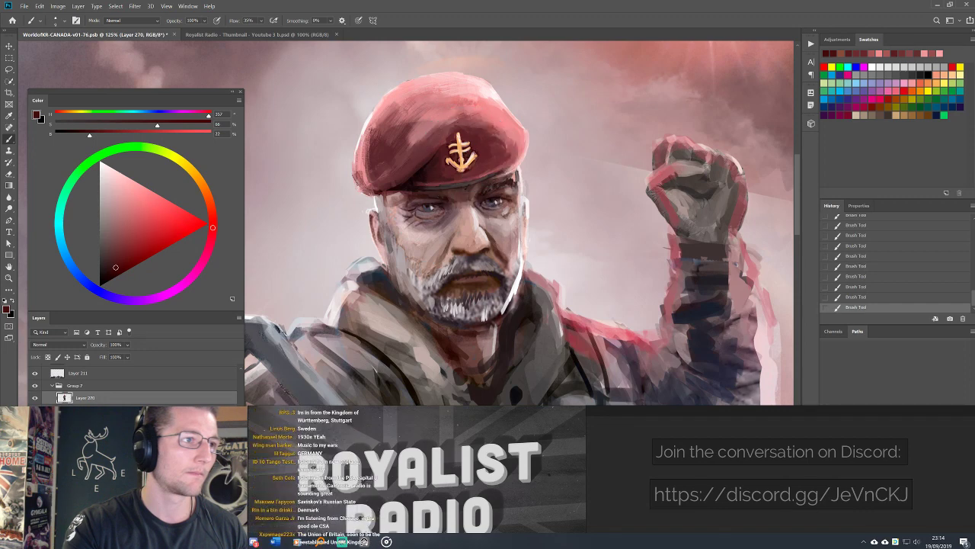
key("d")
left_click(466, 156, "alt")
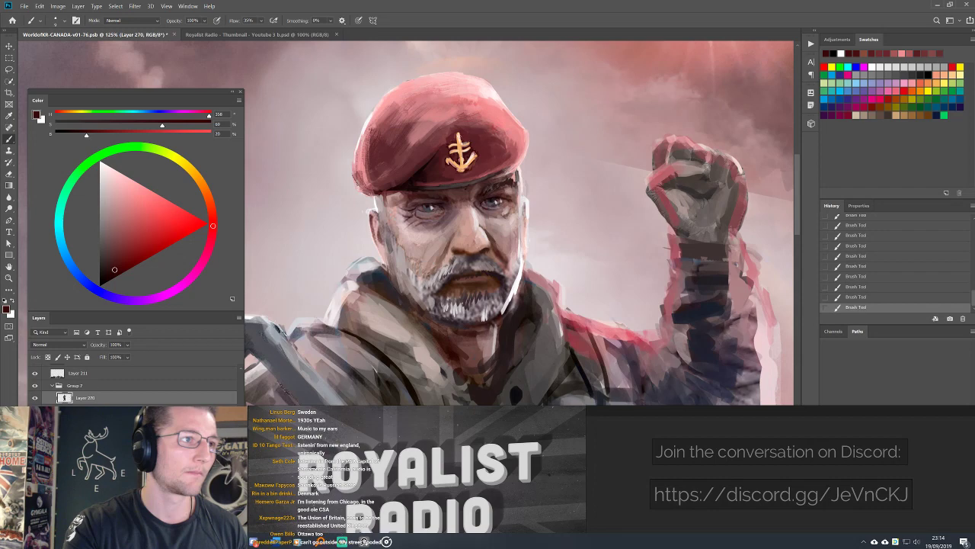
Touch up the shank and centre of the anchor badge with sampled cream and golden-brown tones.
left_click(461, 141, "alt")
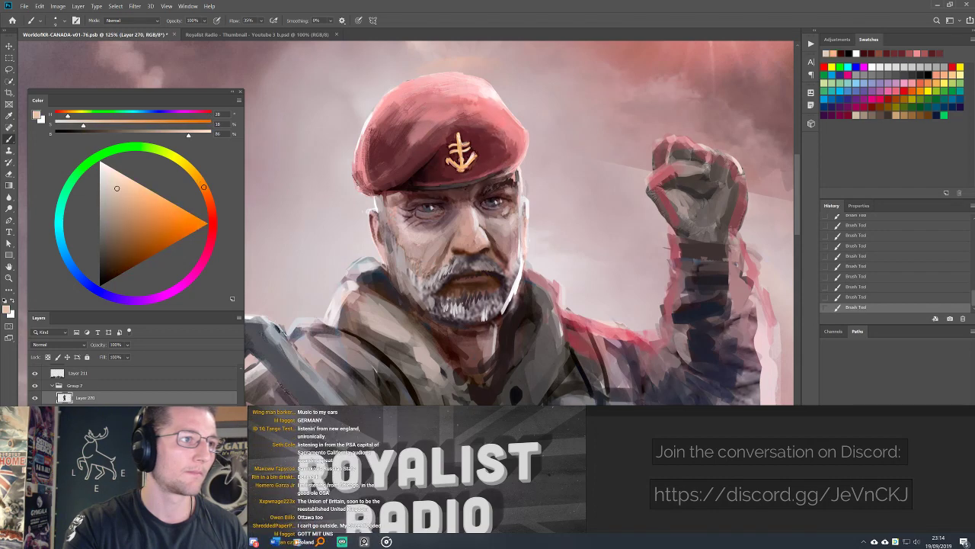
left_click(457, 137, "alt")
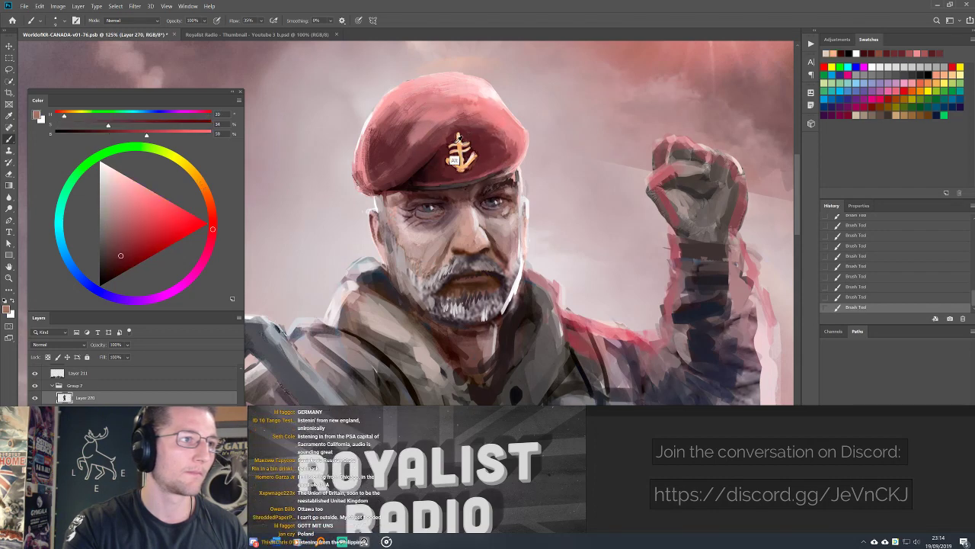
left_click(453, 162, "alt")
left_click(459, 153, "alt")
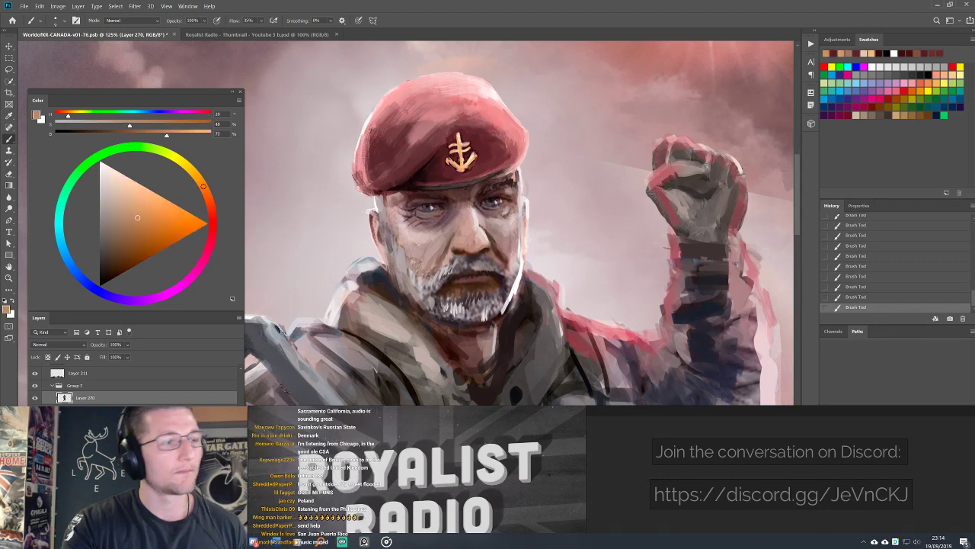
Clean up the outline of the anchor badge with muted reds sampled from the surrounding beret.
left_click(479, 162, "alt")
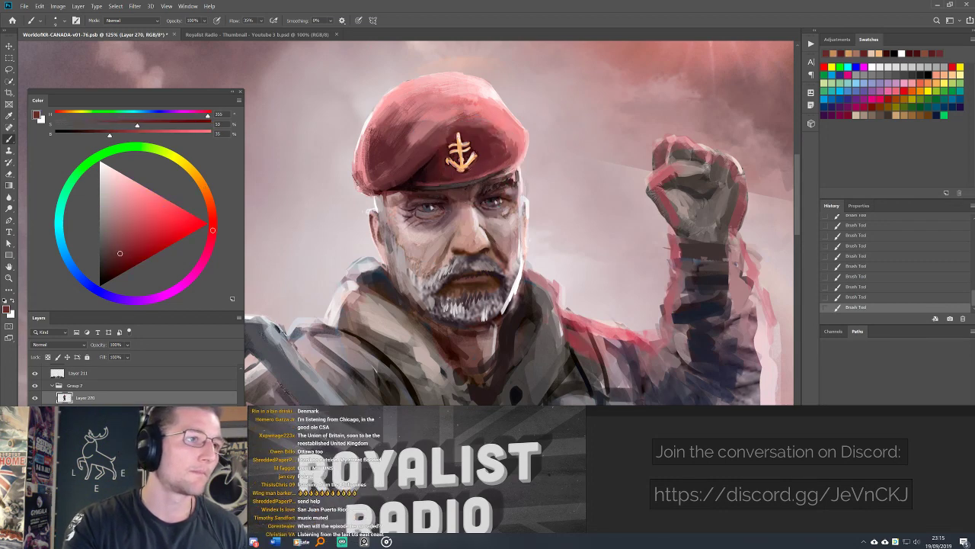
left_click(466, 164, "alt")
left_click(470, 156, "alt")
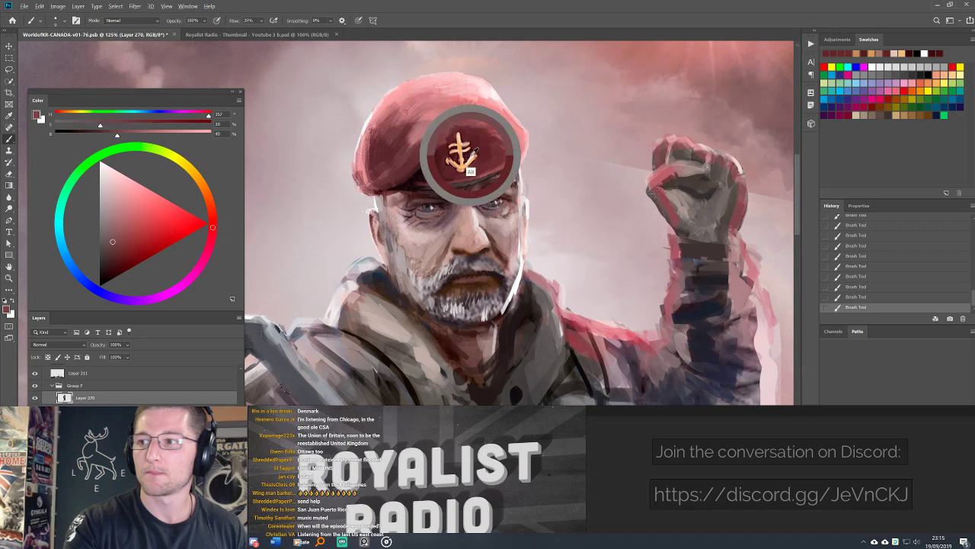
left_click(470, 156, "alt")
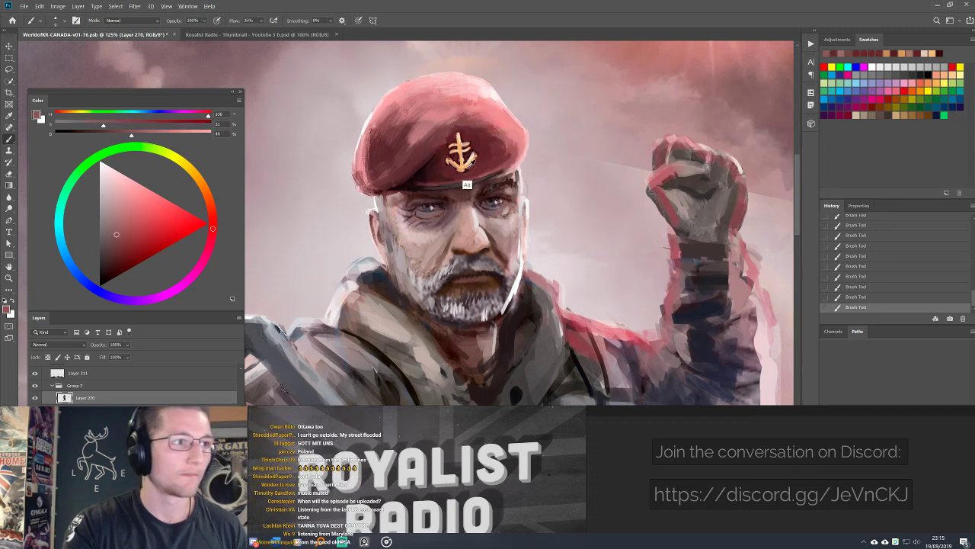
Refine the beret's lower band above the brow with sampled dark red-brown strokes.
left_click(423, 181, "alt")
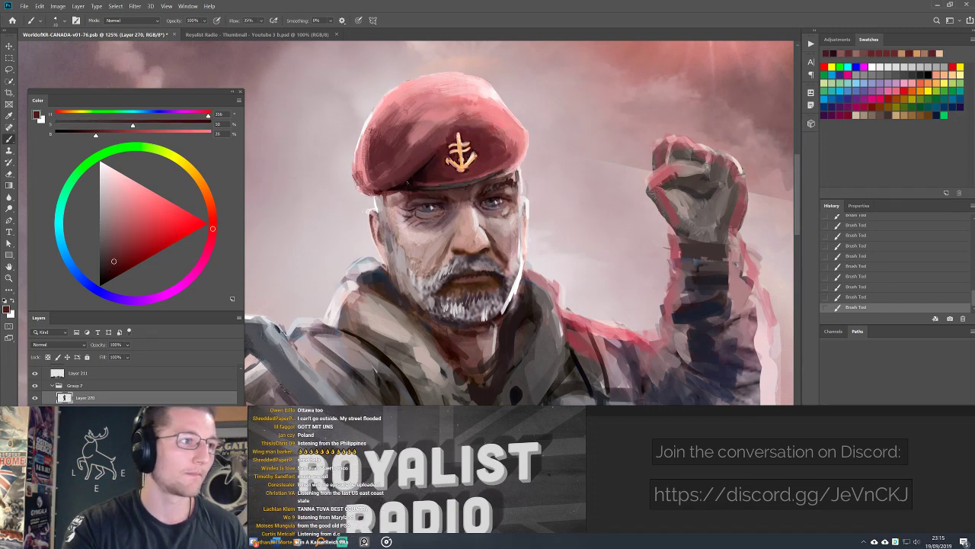
left_click(430, 188, "alt")
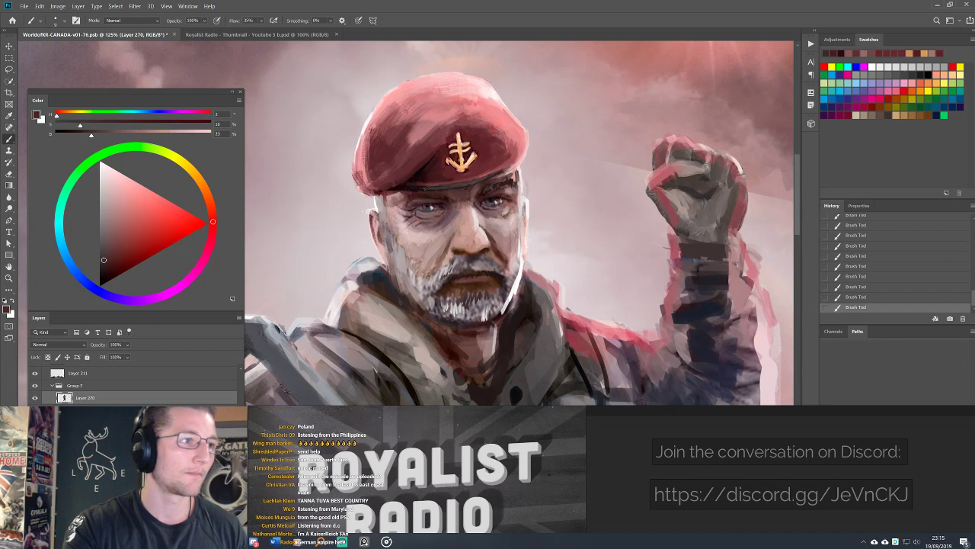
left_click(431, 189, "alt")
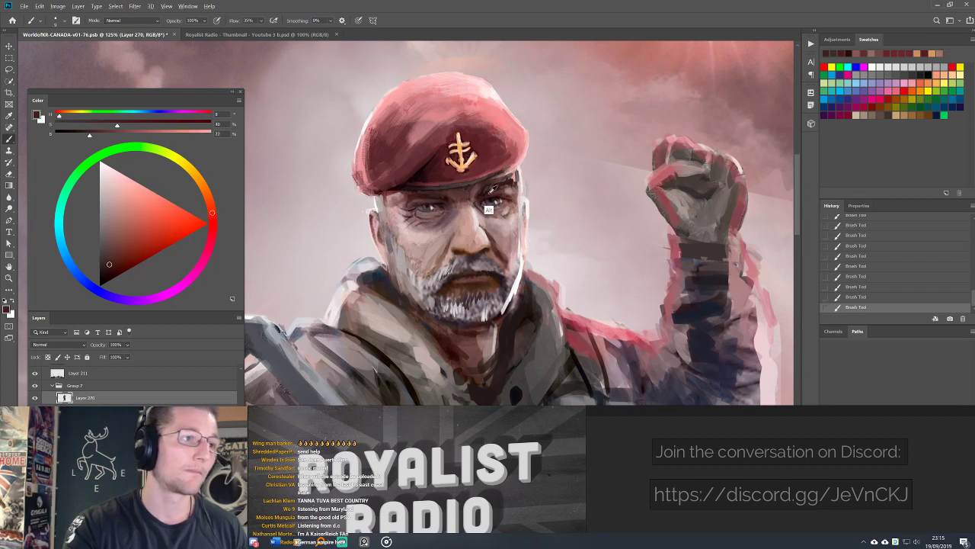
Refine the brow, temple and under-eye skin on the raised-fist side with sampled dark brown and pinkish skin tones.
left_click(496, 201, "alt")
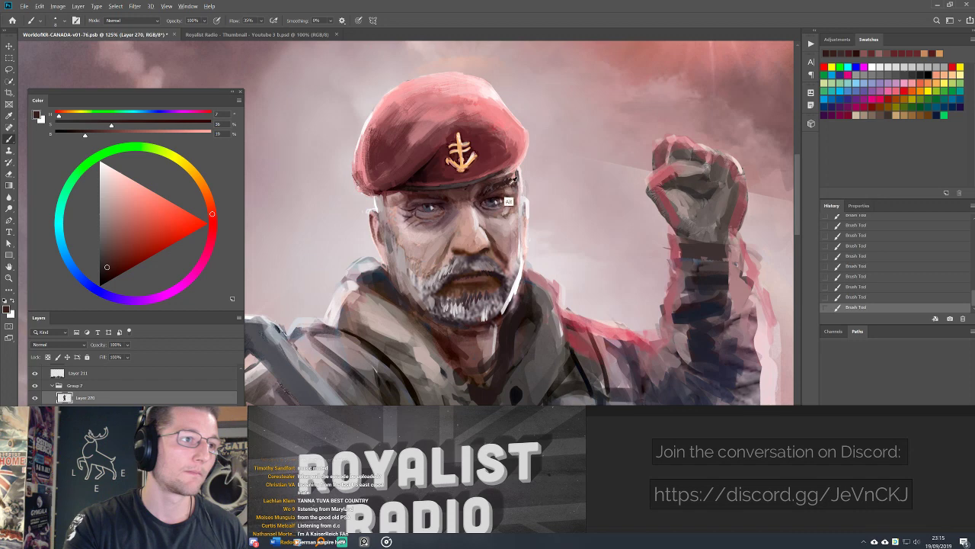
left_click(515, 191, "alt")
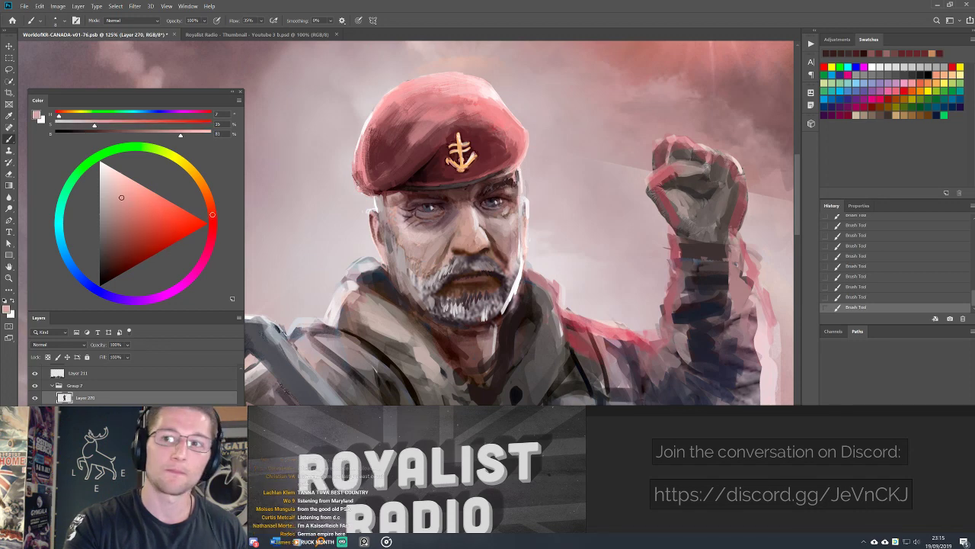
left_click(501, 211, "alt")
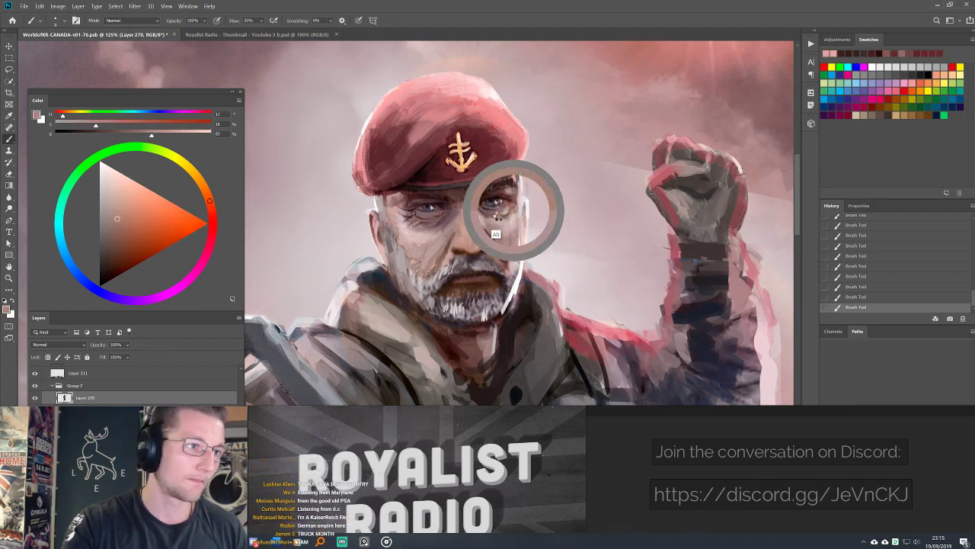
left_click_drag(502, 208, 541, 227)
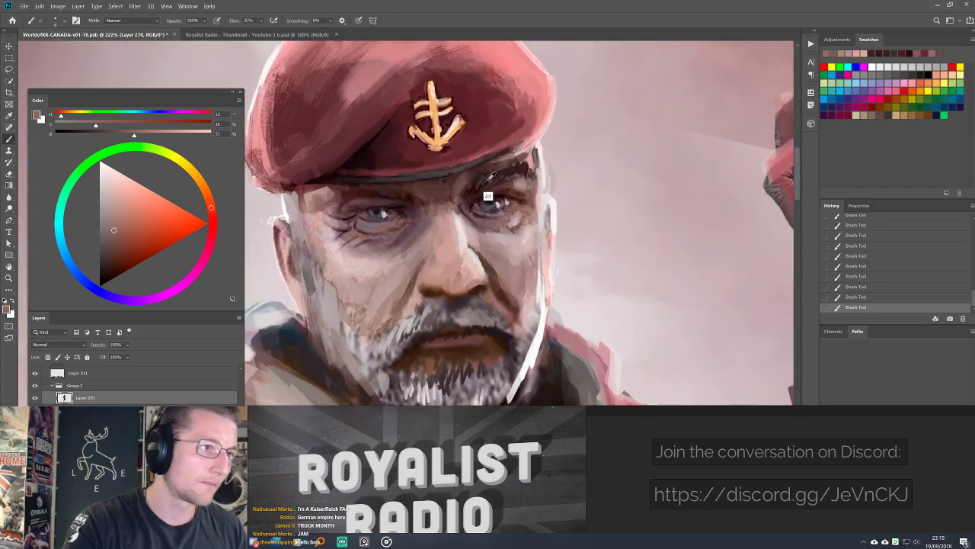
left_click(489, 179, "alt")
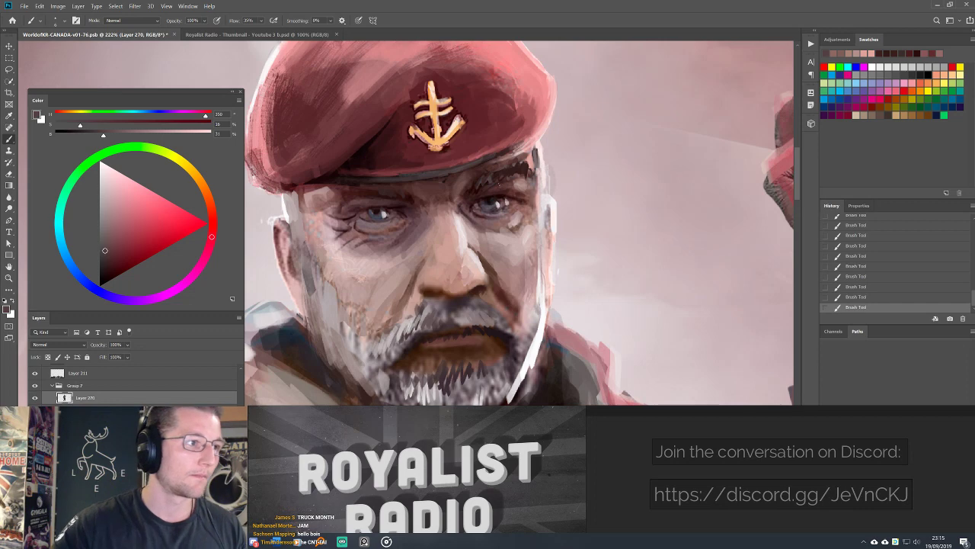
scroll(473, 192, "down", 2)
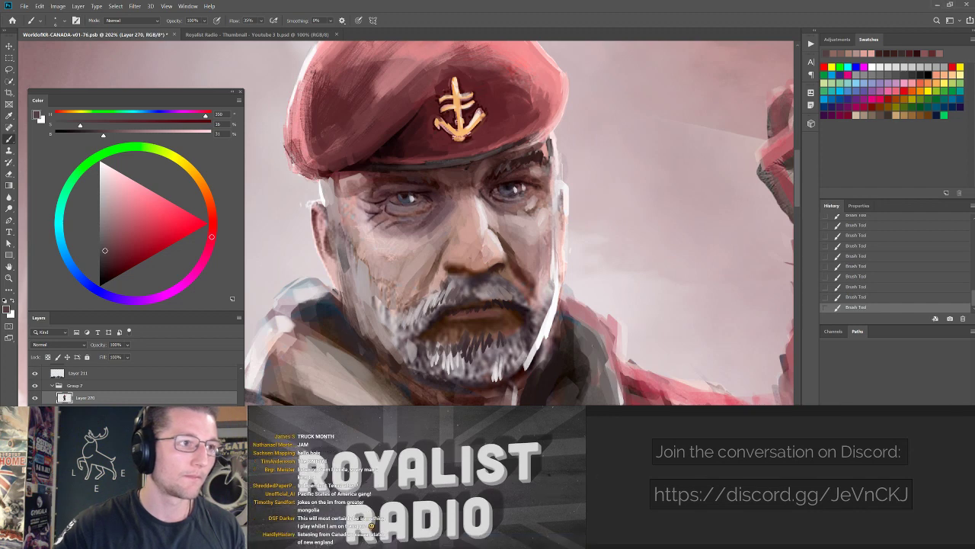
Define both eyes and the inner eye corner beside the nose with sampled dark purple-grey and near-black tones.
left_click(408, 198, "alt")
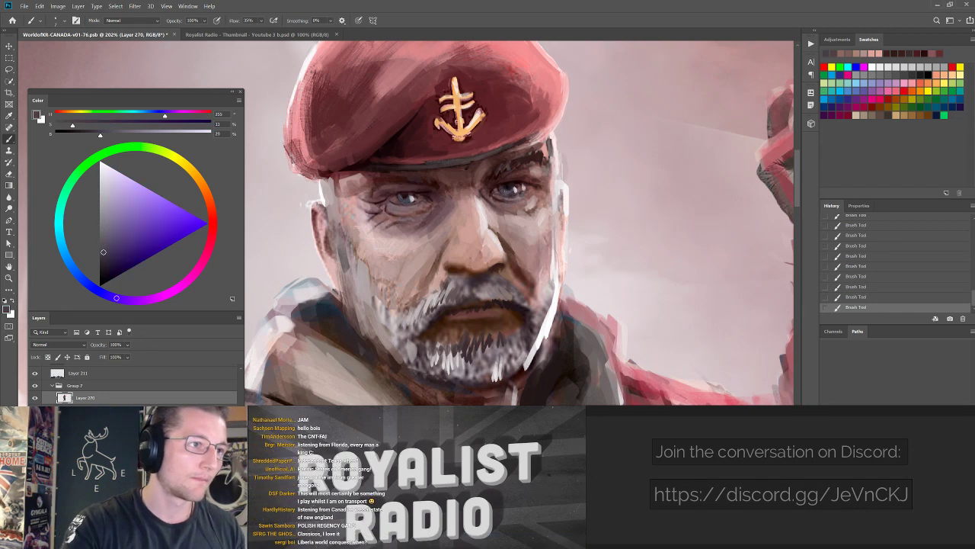
left_click(498, 191, "alt")
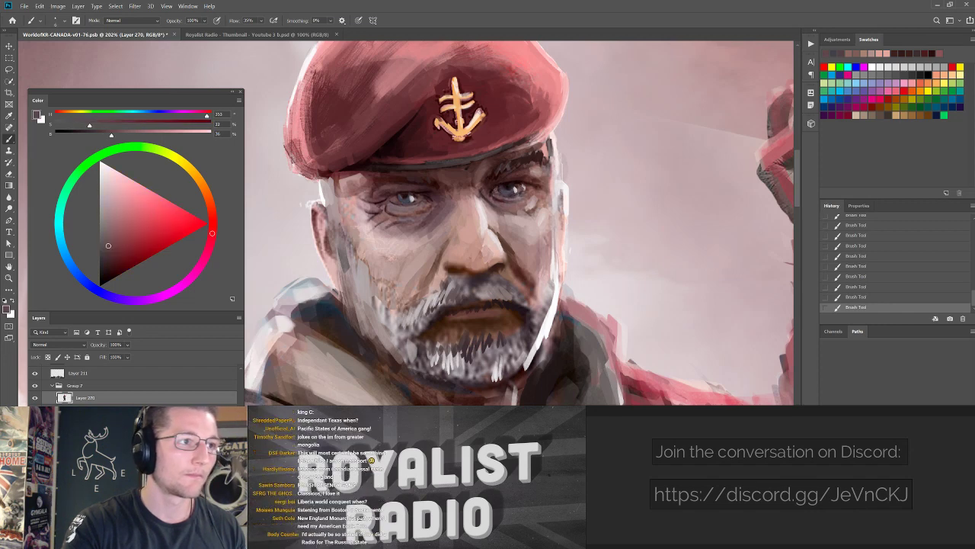
left_click(520, 189, "alt")
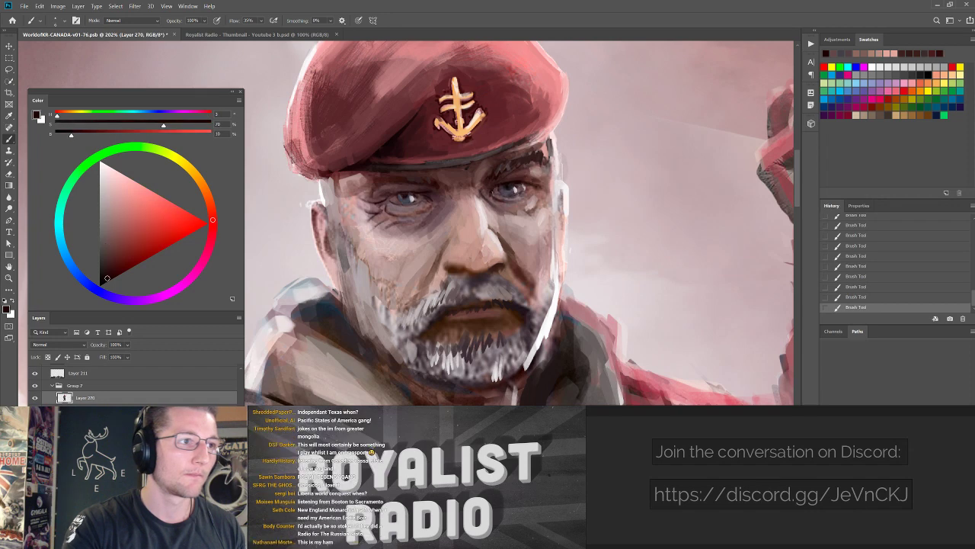
left_click_drag(492, 185, 480, 200)
Blend the bridge of the nose and the area between the brows with sampled skin and brown tones.
left_click(482, 221, "alt")
left_click(475, 206, "alt")
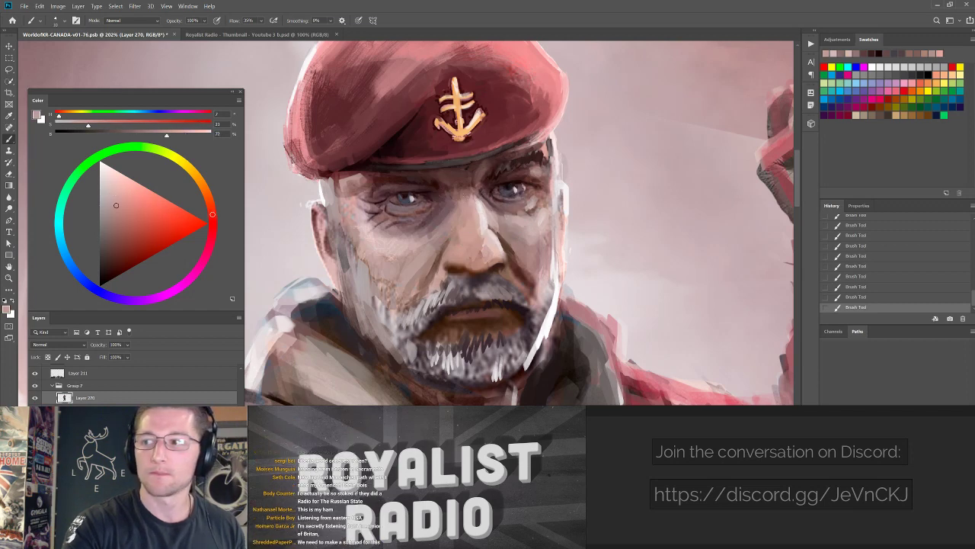
left_click(461, 207, "alt")
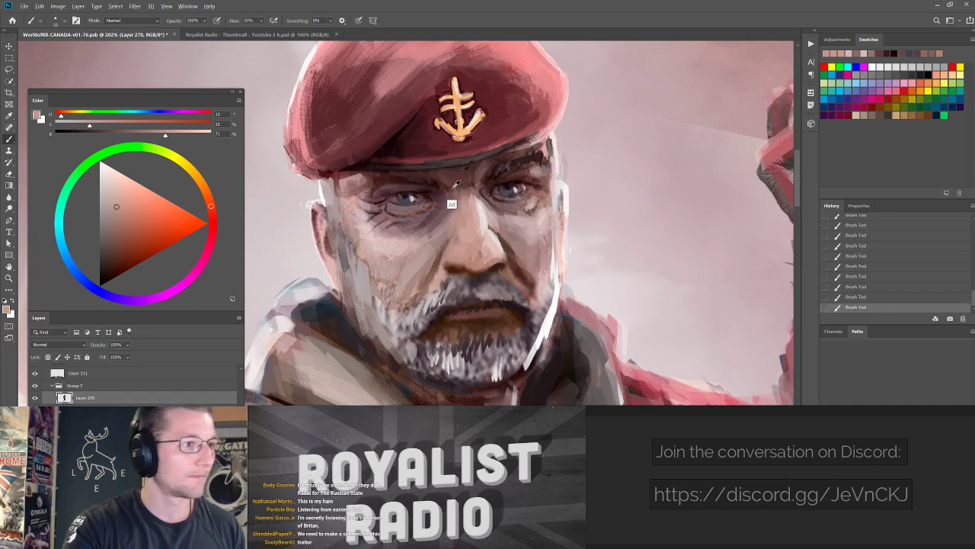
left_click(483, 174, "alt")
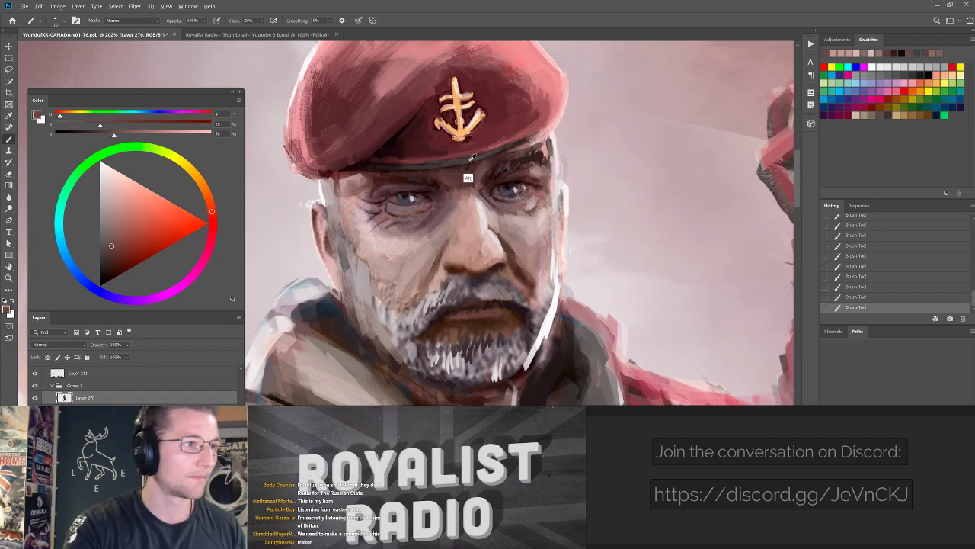
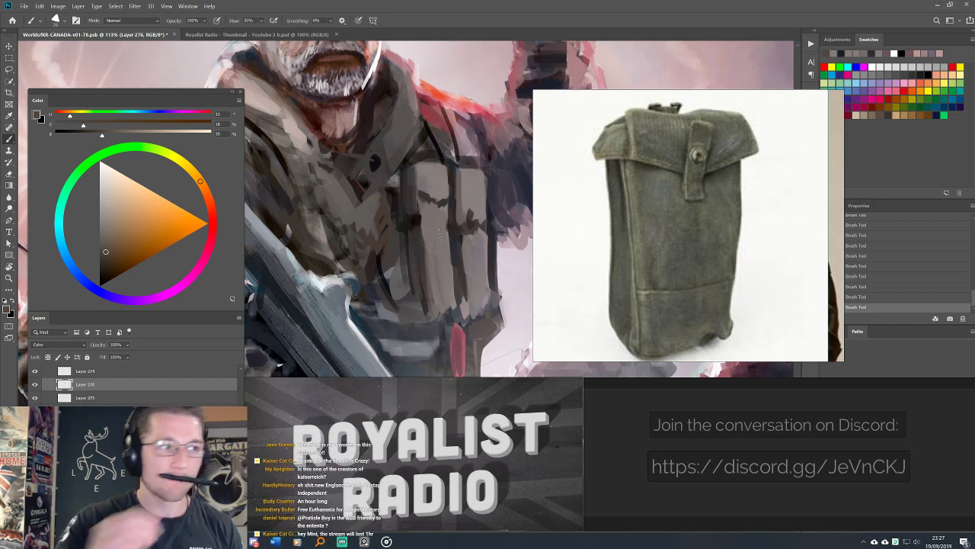
Brush a sampled grey-brown tone over the chest pouches and merge the painted layers.
left_click(427, 200, "alt")
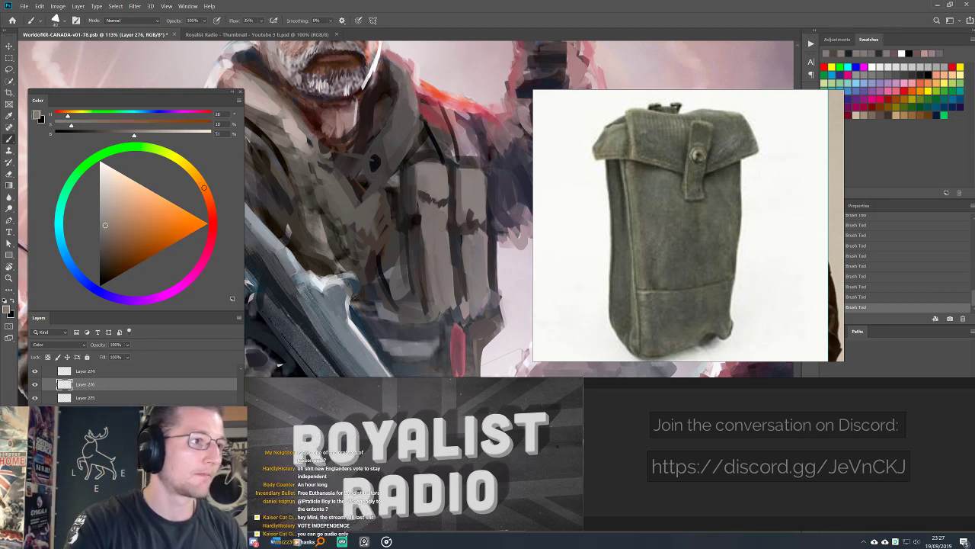
scroll(146, 384, "down", 5)
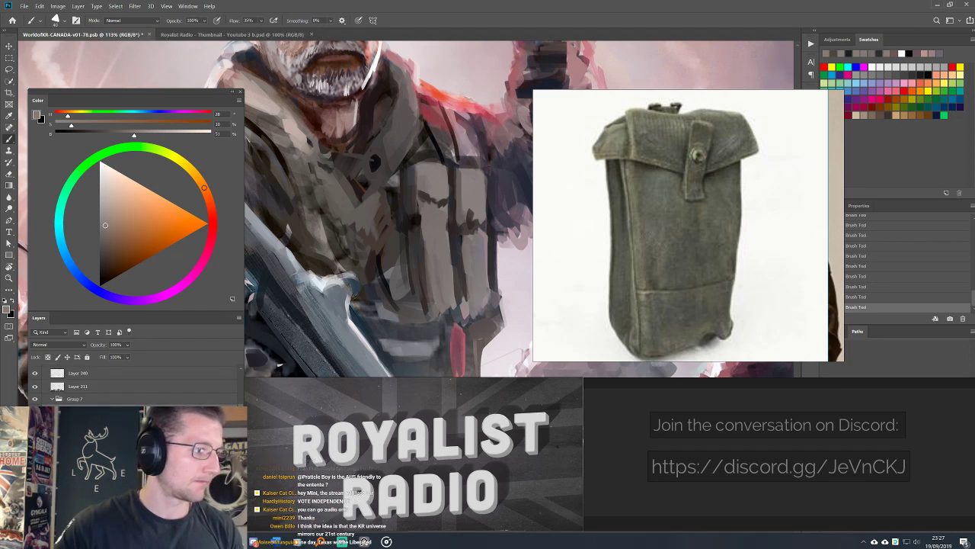
key("ctrl+e")
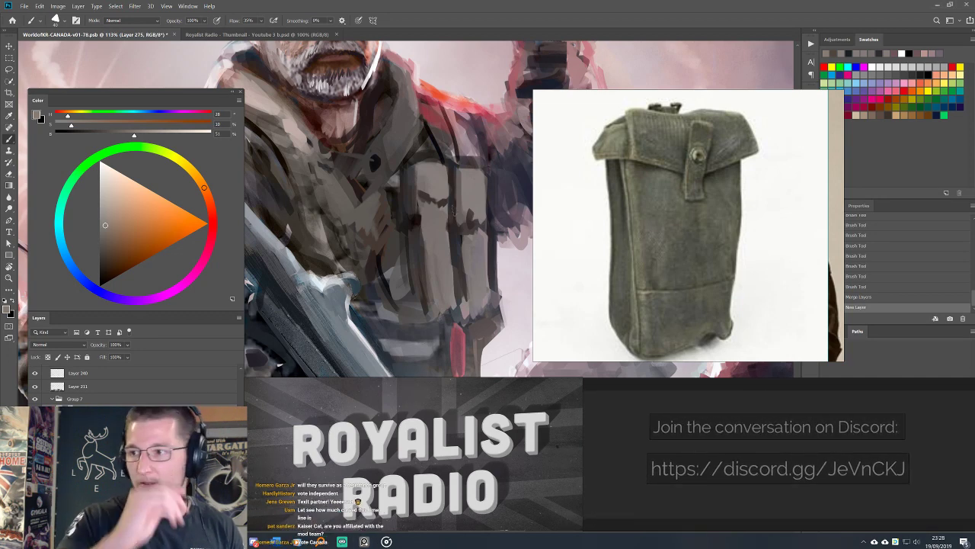
Paint over the dark strap mark on the inner chest pouch with sampled grey-brown tones.
left_click(444, 191, "alt")
left_click_drag(444, 200, 442, 202)
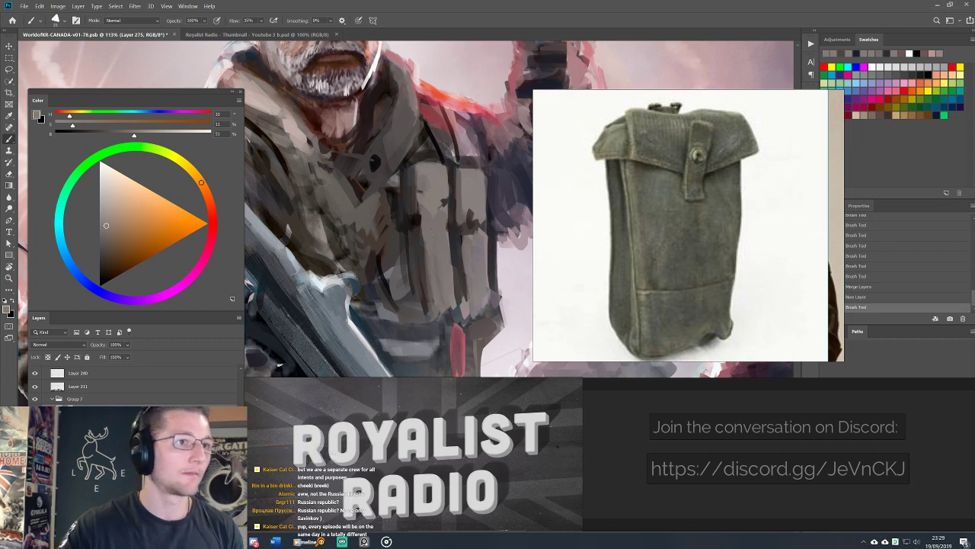
left_click(436, 194, "alt")
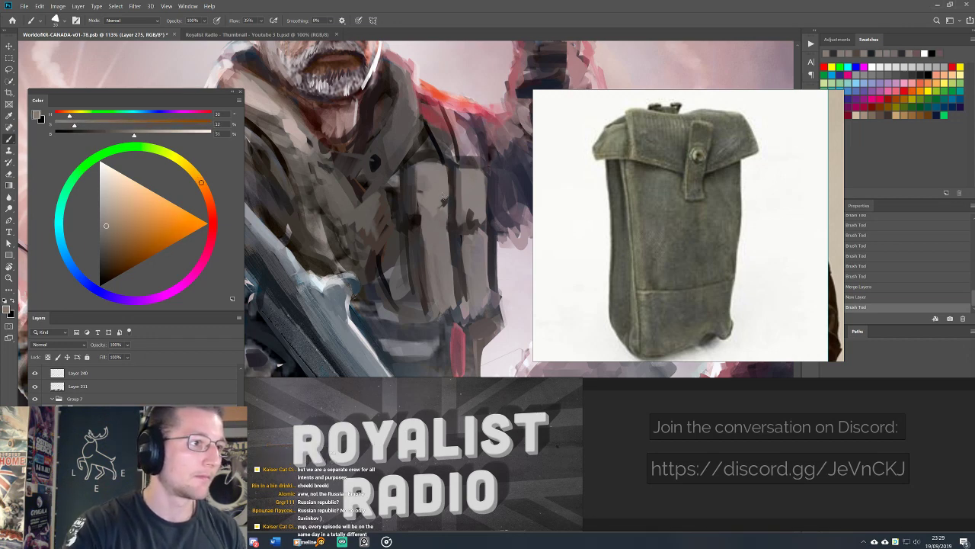
Reshape the outer chest pouch and the gap between the pouches with sampled dark brown and grey-brown tones.
left_click(470, 227, "alt")
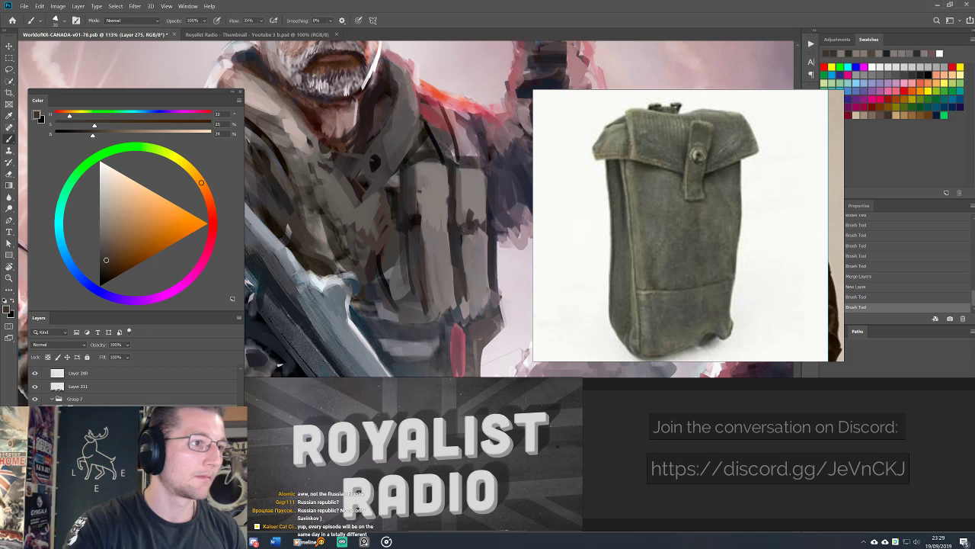
left_click(473, 226, "alt")
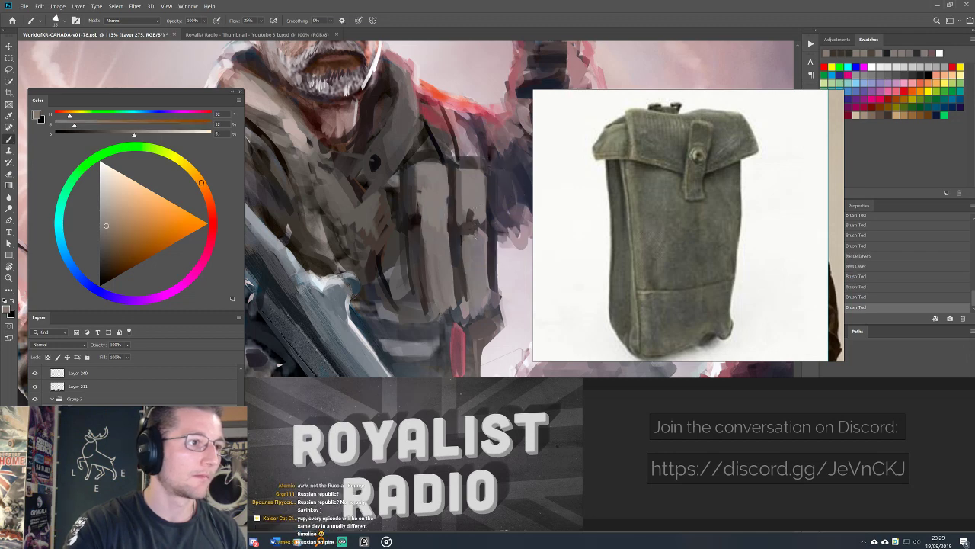
left_click_drag(473, 225, 459, 268)
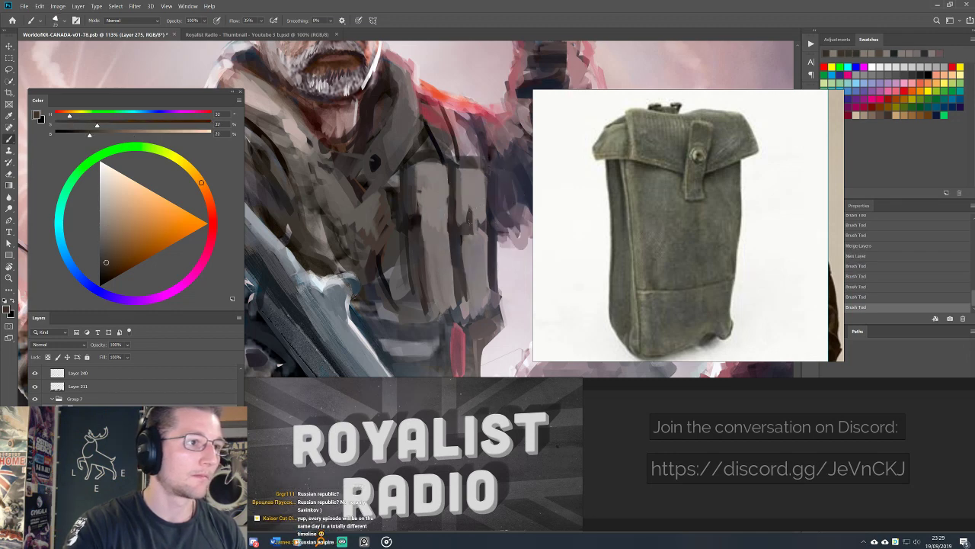
left_click(479, 227, "alt")
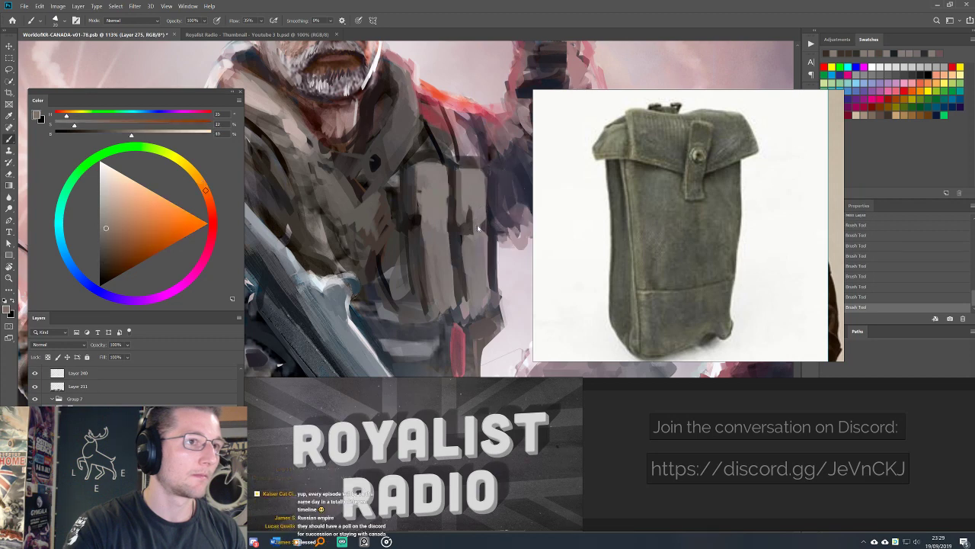
left_click(479, 227, "alt")
left_click_drag(488, 175, 489, 216)
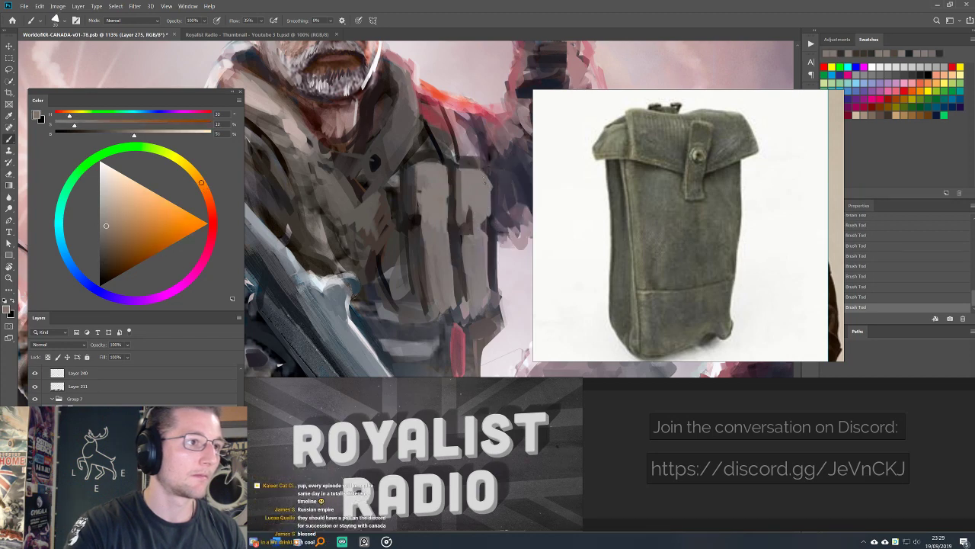
Highlight the top edges of both chest pouches with white and a sampled light grey.
key("d")
key("x")
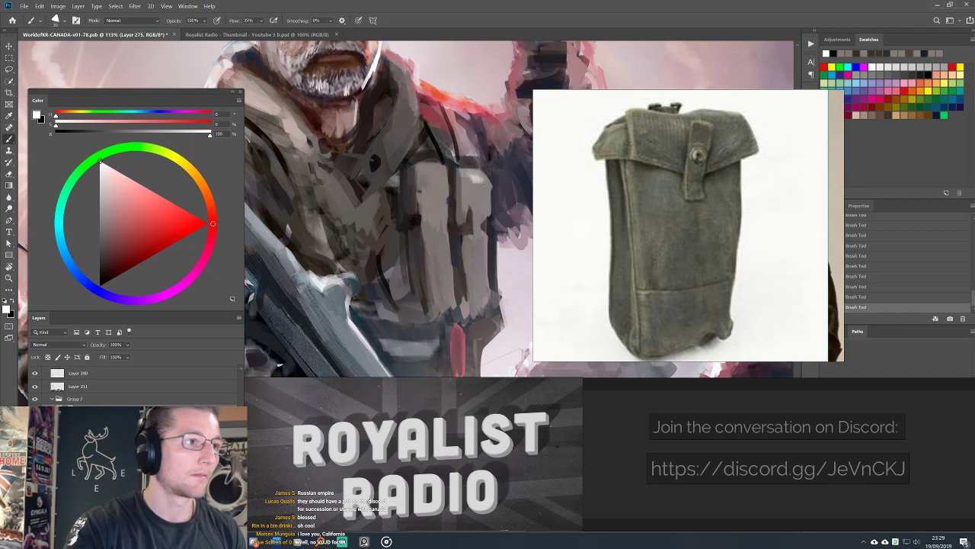
left_click(475, 180, "alt")
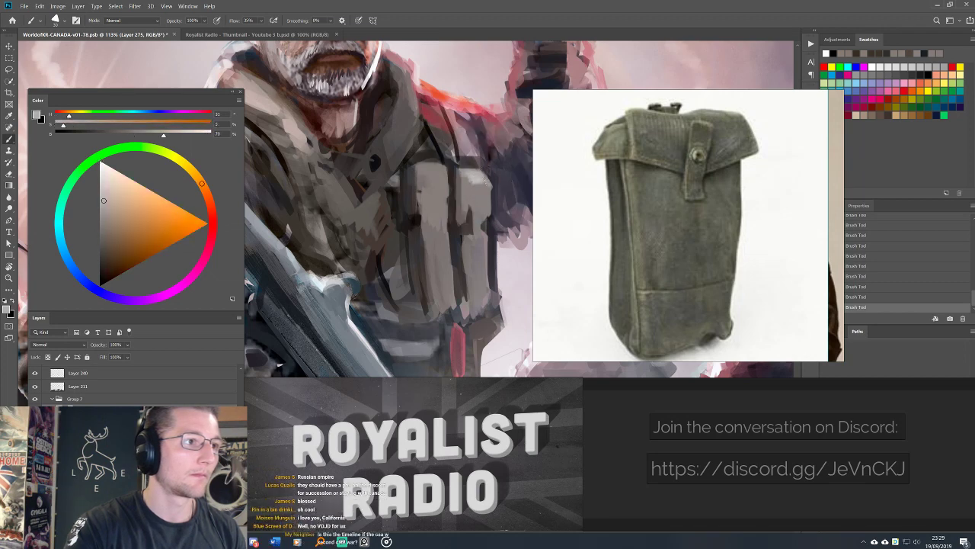
left_click(430, 169)
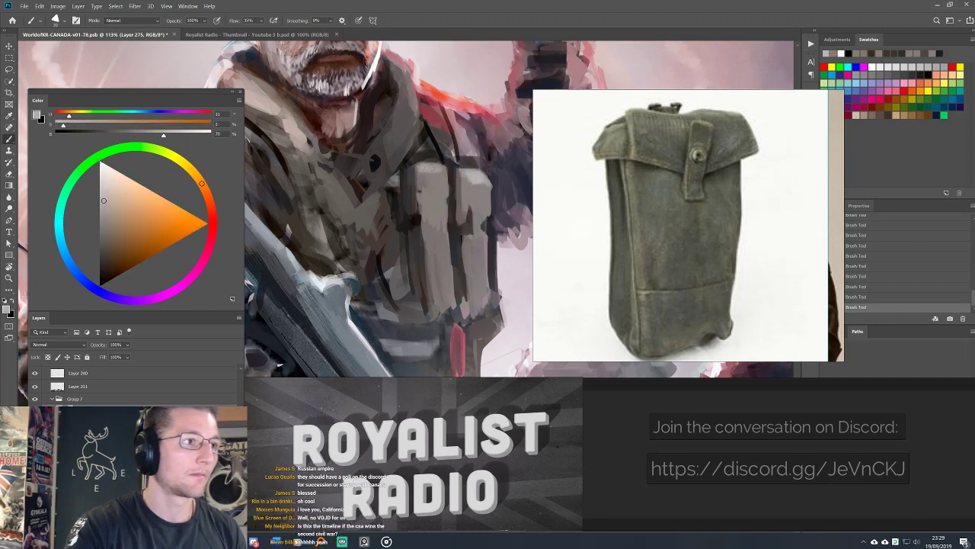
Paint the shoulder strap area above the pouches with sampled grey-brown and near-black tones, consulting the webbing pouch reference.
left_click(430, 142, "alt")
left_click(449, 154, "alt")
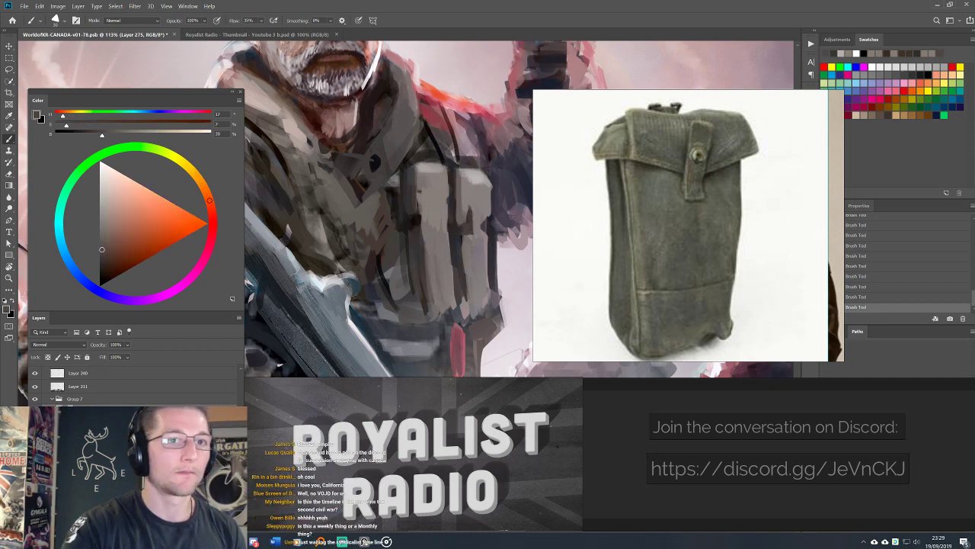
scroll(660, 248, "down", 3)
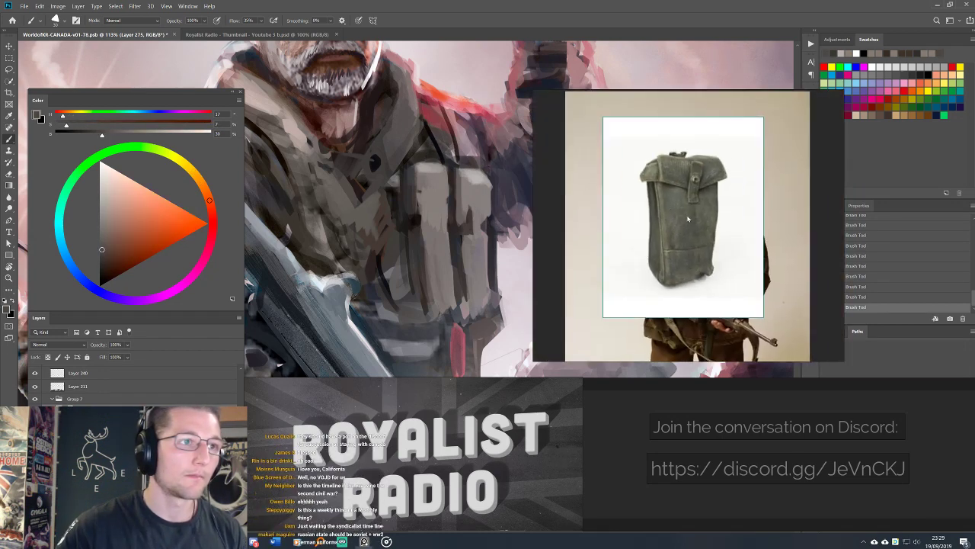
scroll(659, 248, "up", 4)
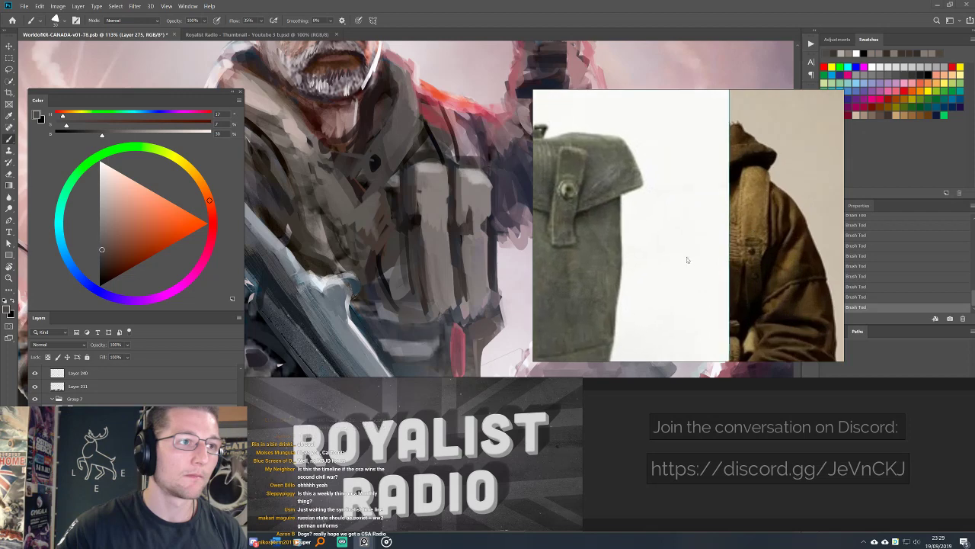
scroll(695, 247, "down", 3)
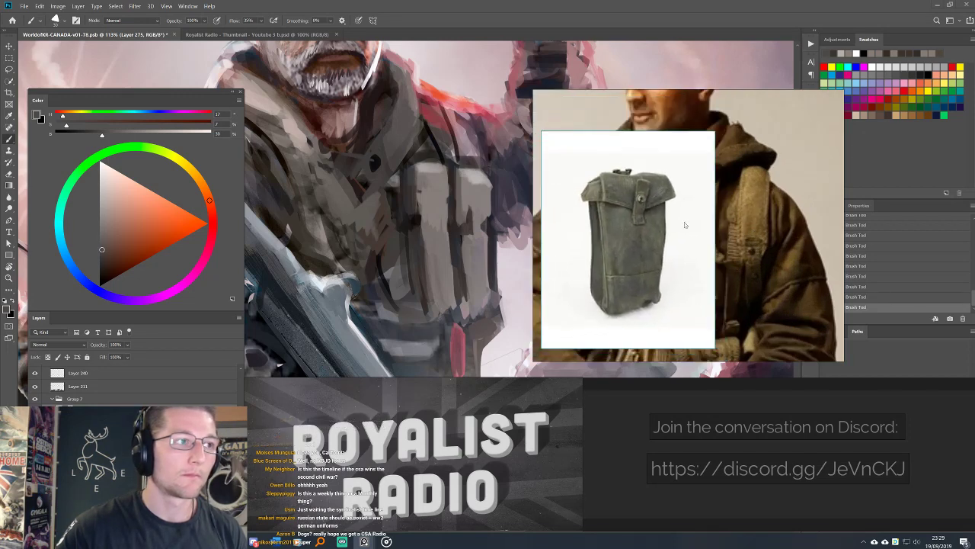
left_click(435, 185, "alt")
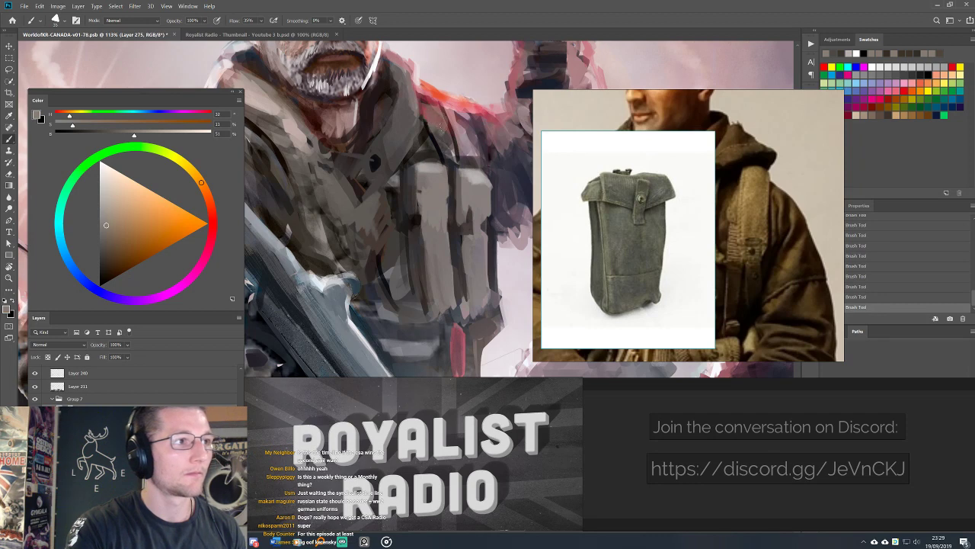
left_click(434, 132, "alt")
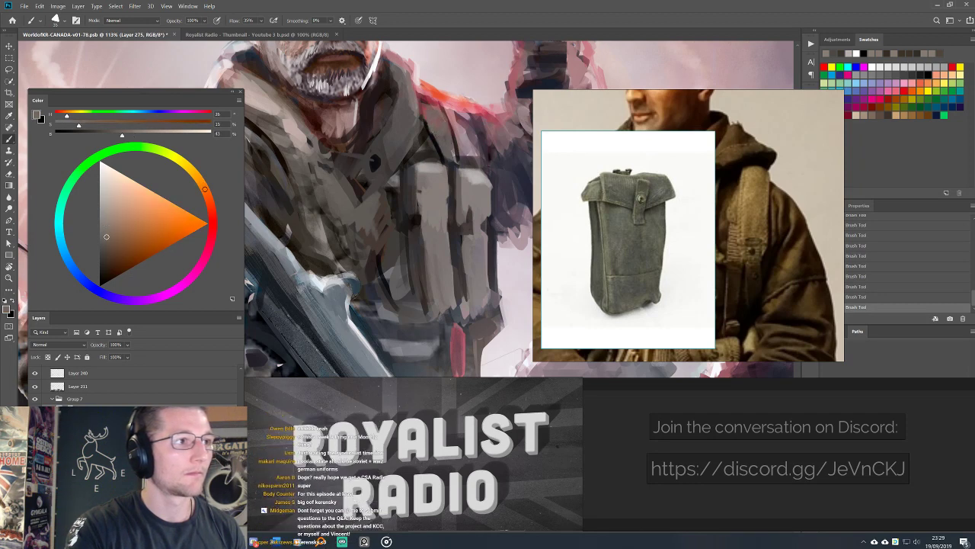
left_click(425, 142, "alt")
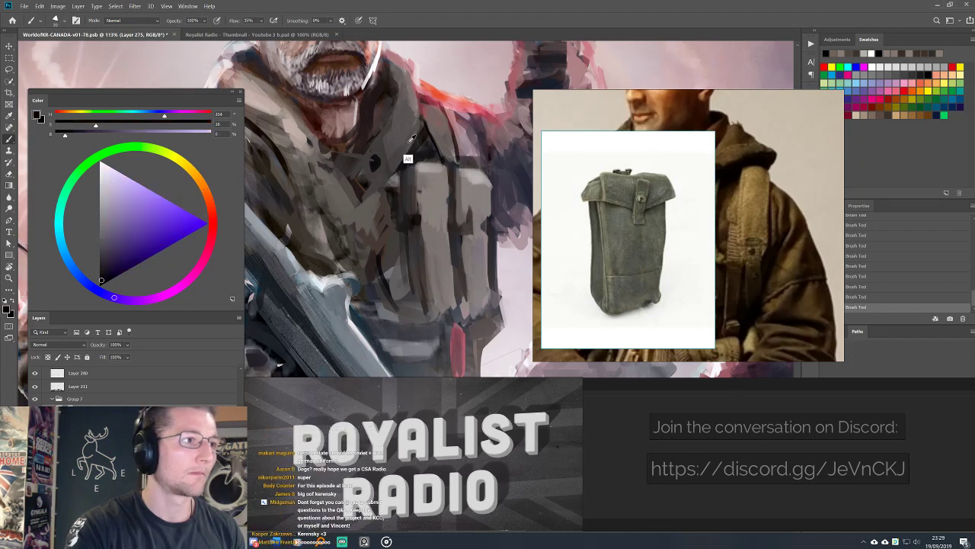
Refine the coat collar and lapel beside the button with sampled grey-brown and dark brown tones.
left_click(409, 143, "alt")
left_click(409, 142, "alt")
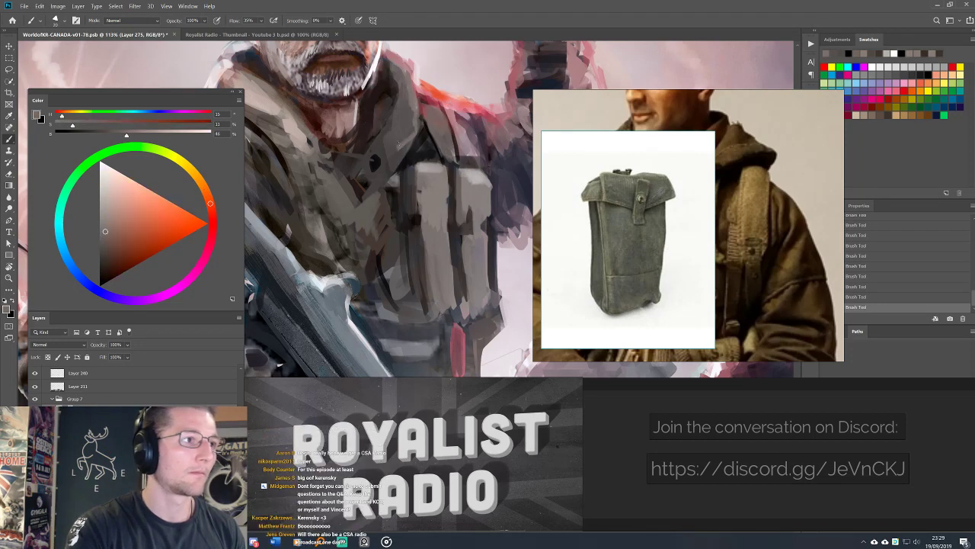
left_click(399, 126, "alt")
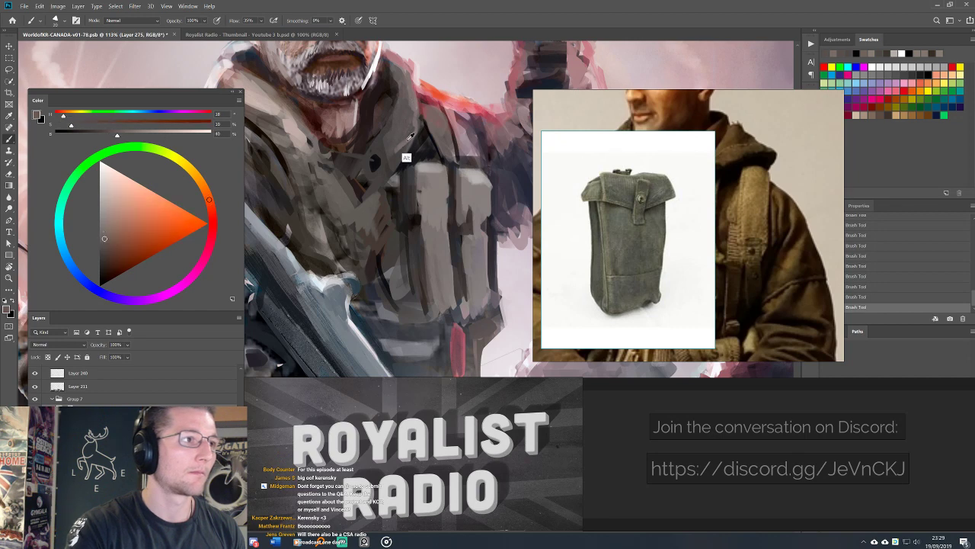
left_click(408, 141, "alt")
left_click(391, 127, "alt")
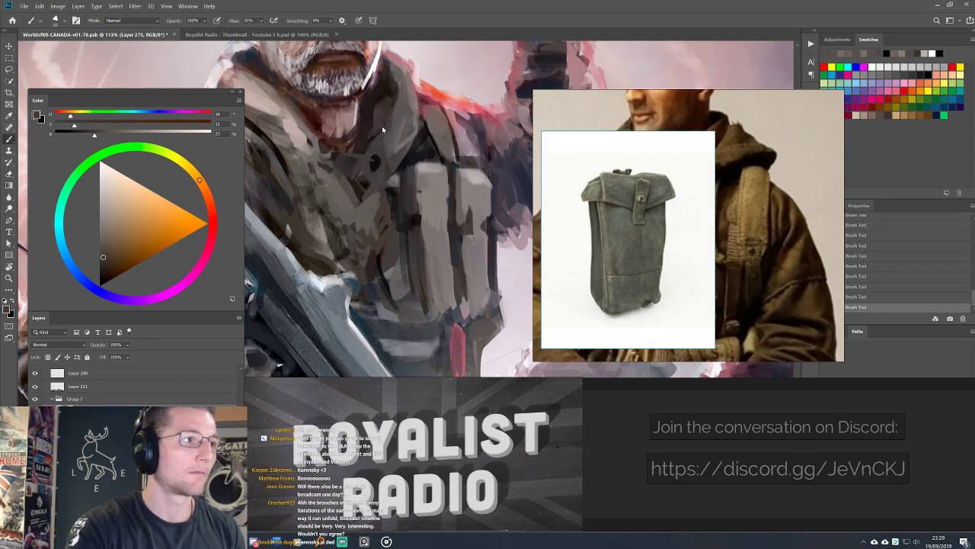
left_click(390, 92, "alt")
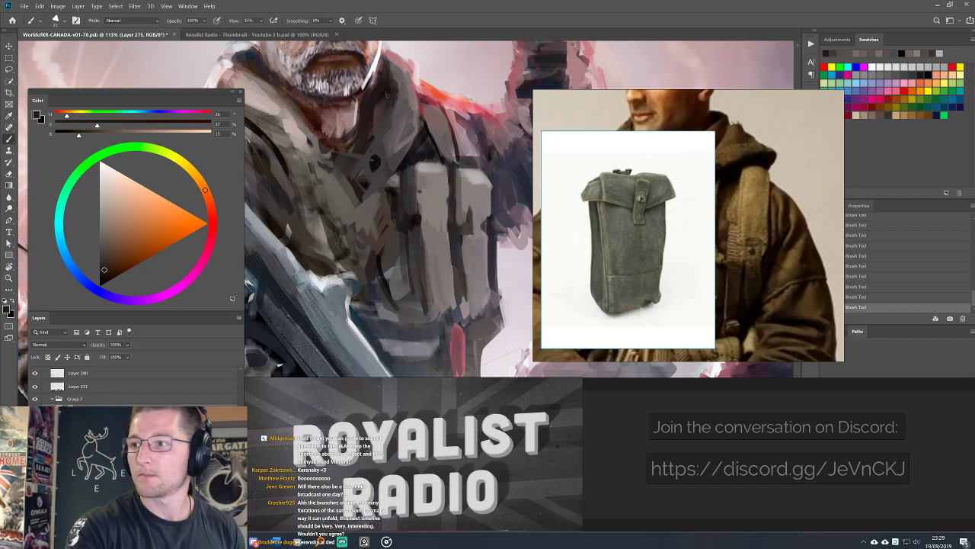
Retouch the cheeks and the mouth corner of the central soldier with sampled dark brown and pinkish skin tones.
left_click_drag(396, 124, 483, 244)
left_click(438, 174, "alt")
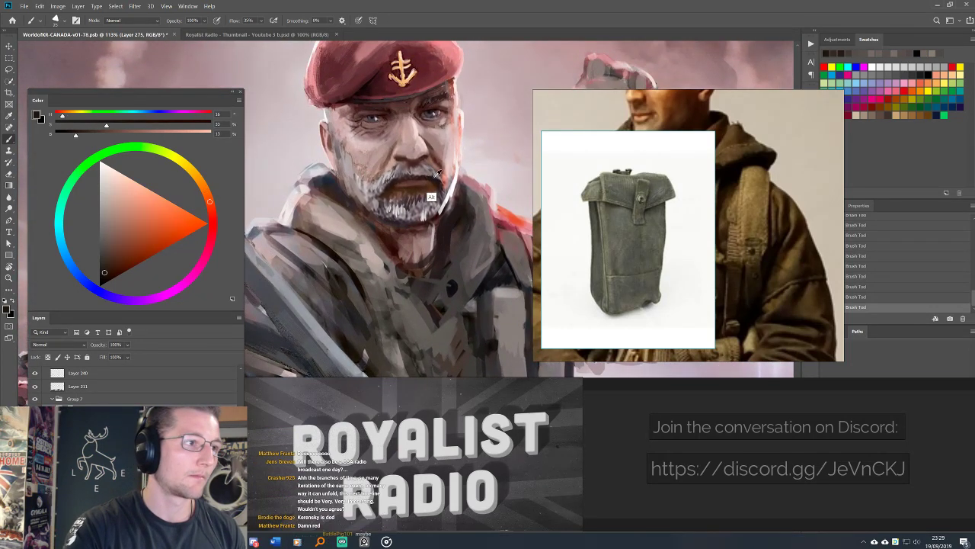
left_click(442, 152, "alt")
left_click(443, 137, "alt")
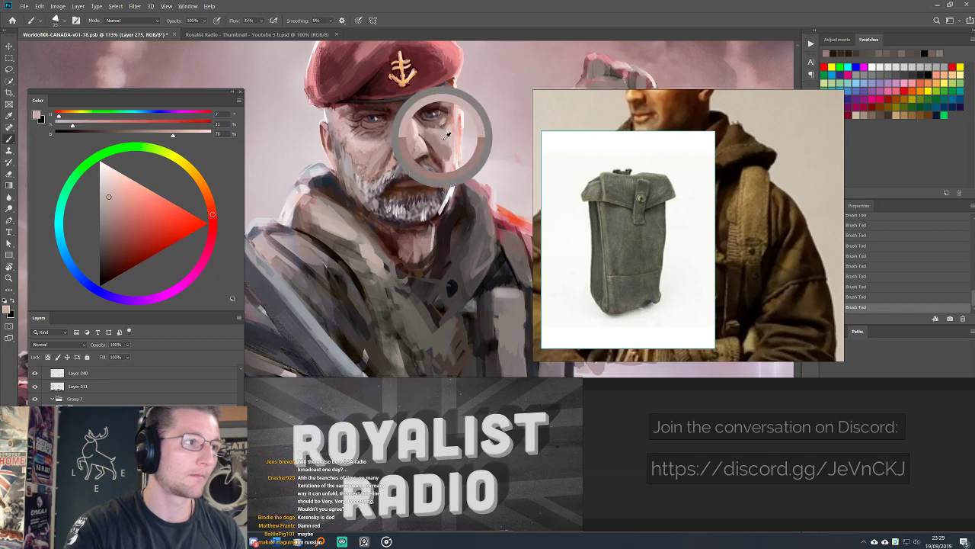
left_click(372, 161, "alt")
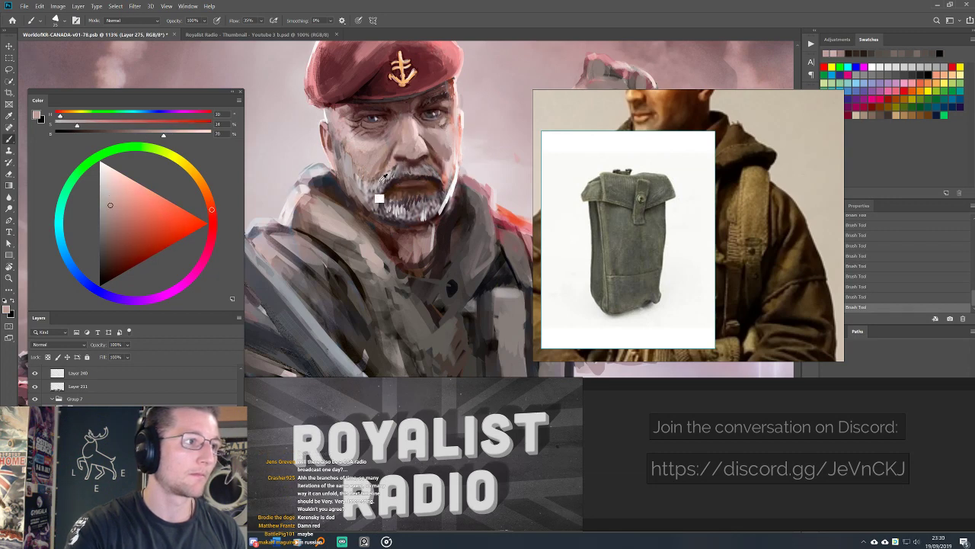
Rework the beard and moustache on the rifle side with sampled grey and dark purplish tones.
left_click(380, 181, "alt")
left_click(384, 212, "alt")
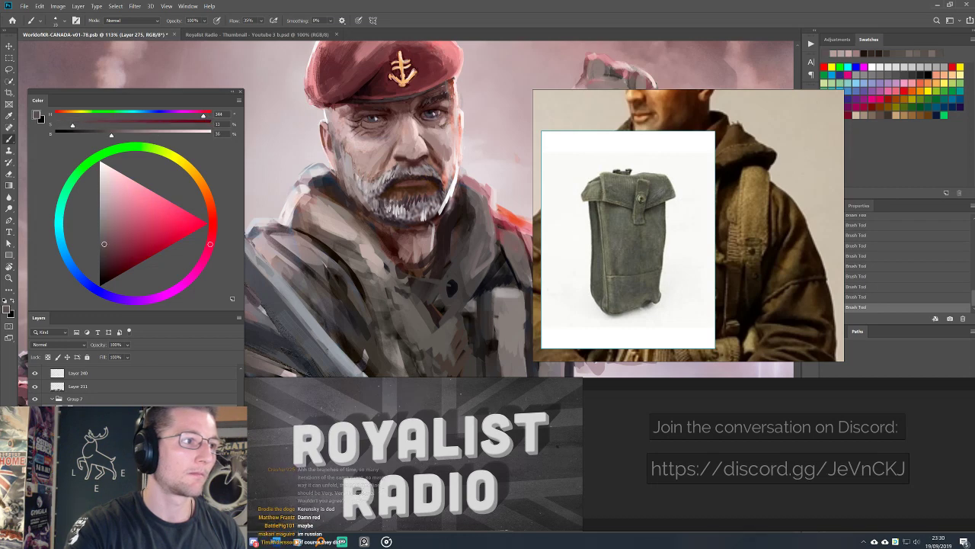
left_click(399, 187, "alt")
left_click(382, 221, "alt")
left_click(375, 219, "alt")
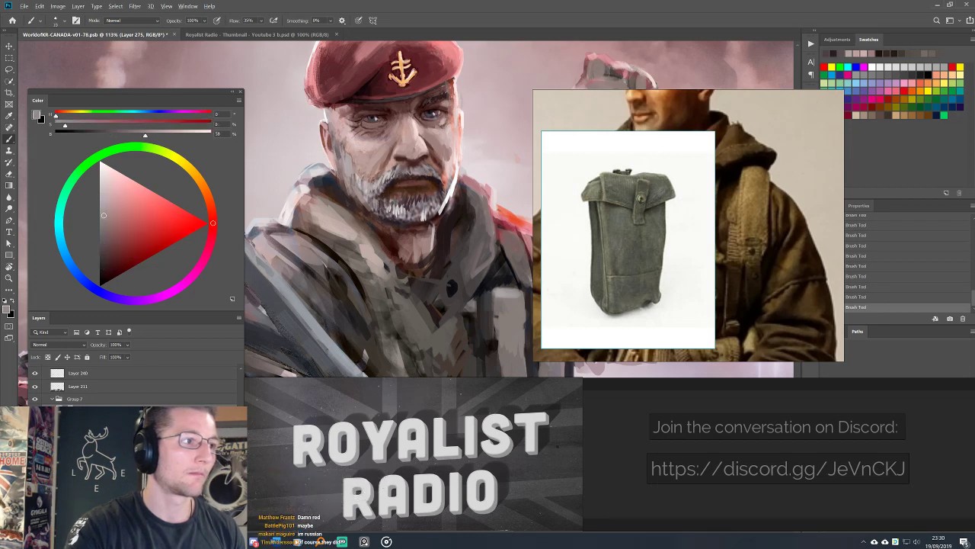
left_click(386, 202, "alt")
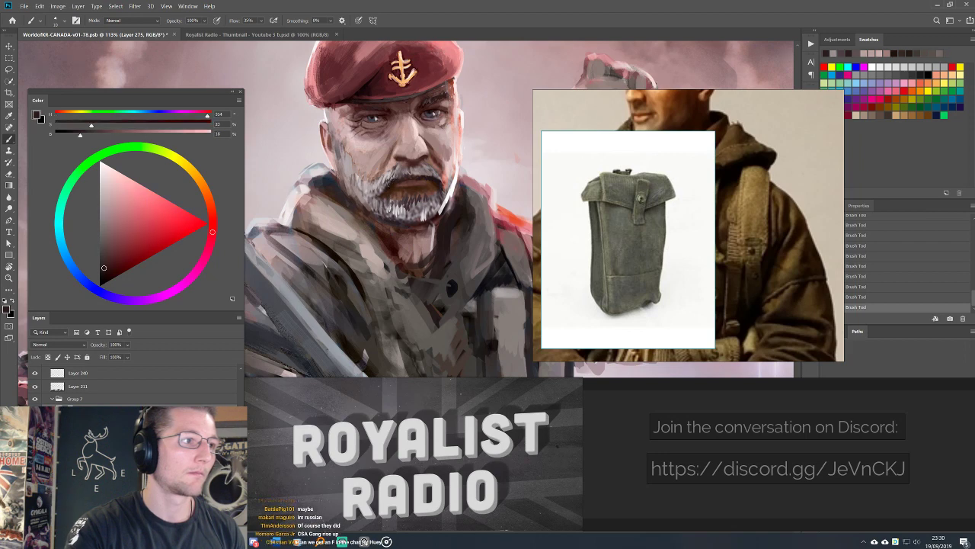
Blend the cheek into the moustache on the rifle side with sampled pinkish-brown skin tones.
left_click(390, 176, "alt")
left_click(385, 181, "alt")
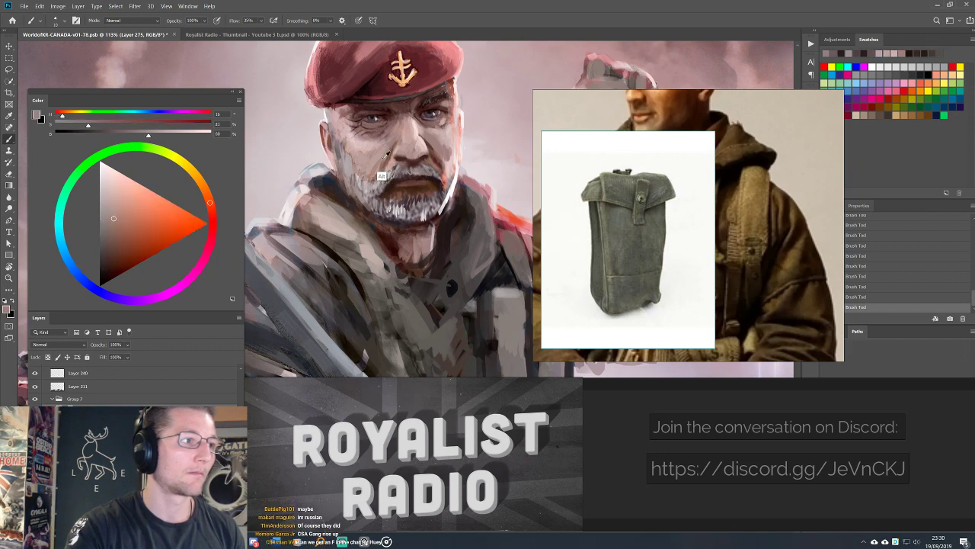
left_click(384, 157, "alt")
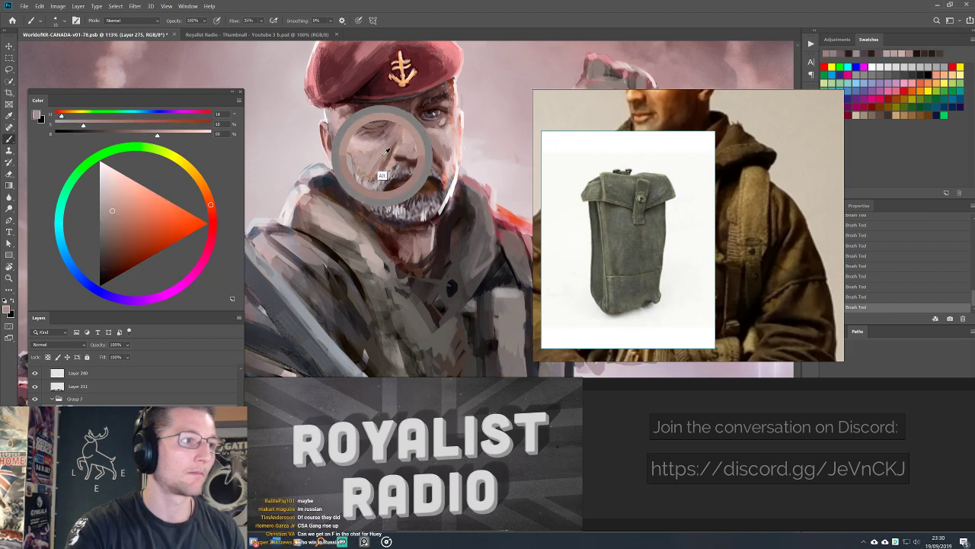
Refine the cheek beside the nose on the raised-fist side with sampled skin and reddish-brown tones.
left_click(427, 146, "alt")
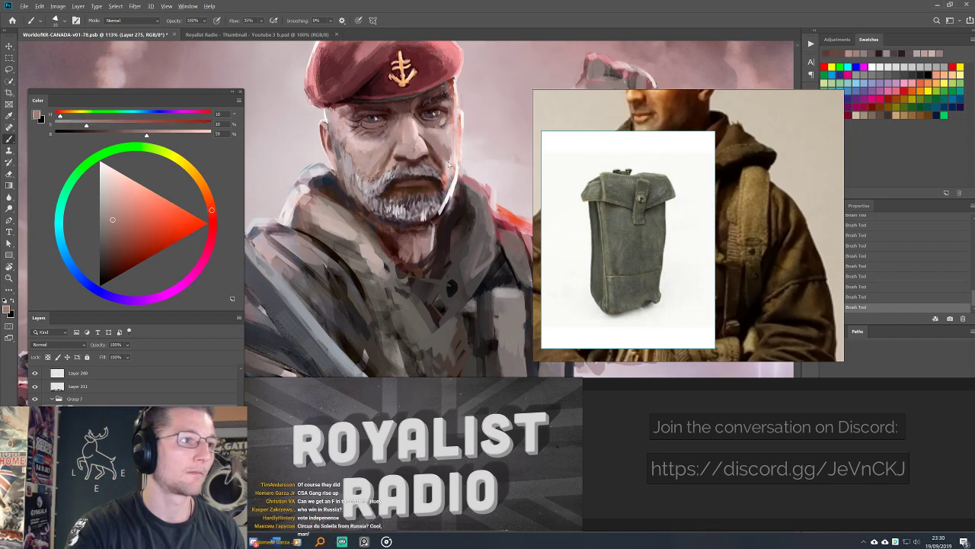
left_click(437, 157, "alt")
left_click(432, 150, "alt")
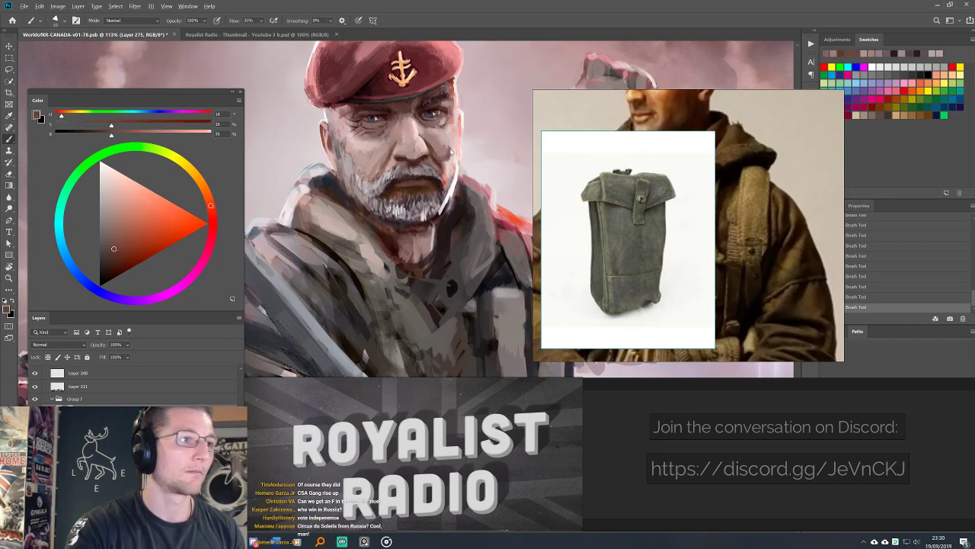
left_click(451, 153)
left_click(449, 158, "alt")
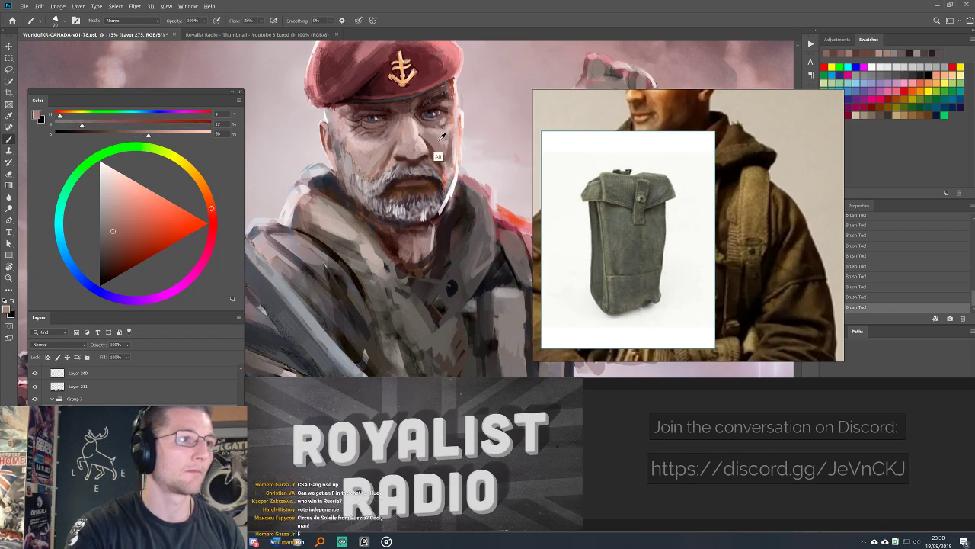
left_click(438, 141, "alt")
Touch up small facial details with a dark red-brown sampled from the beret's lower edge and with white.
left_click(444, 89, "alt")
left_click(443, 87, "alt")
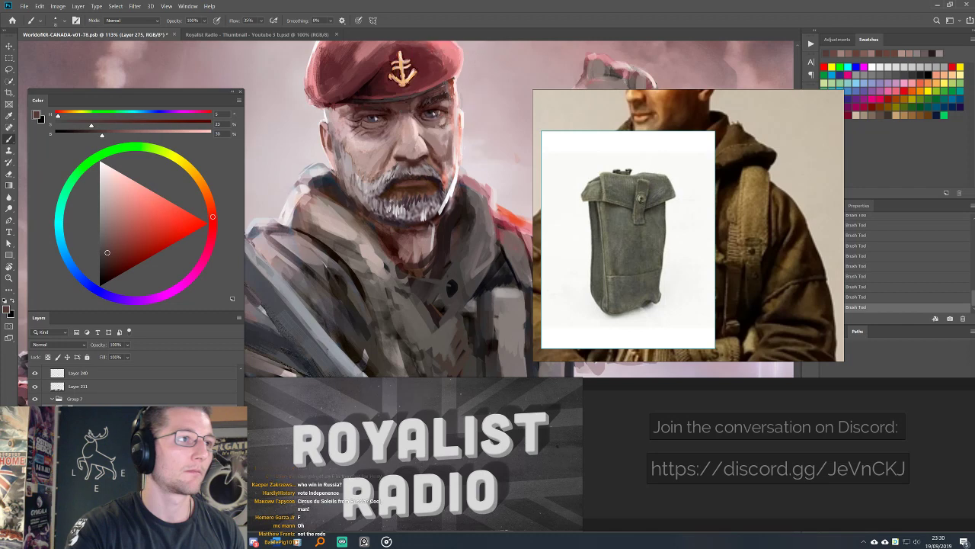
key("d")
key("x")
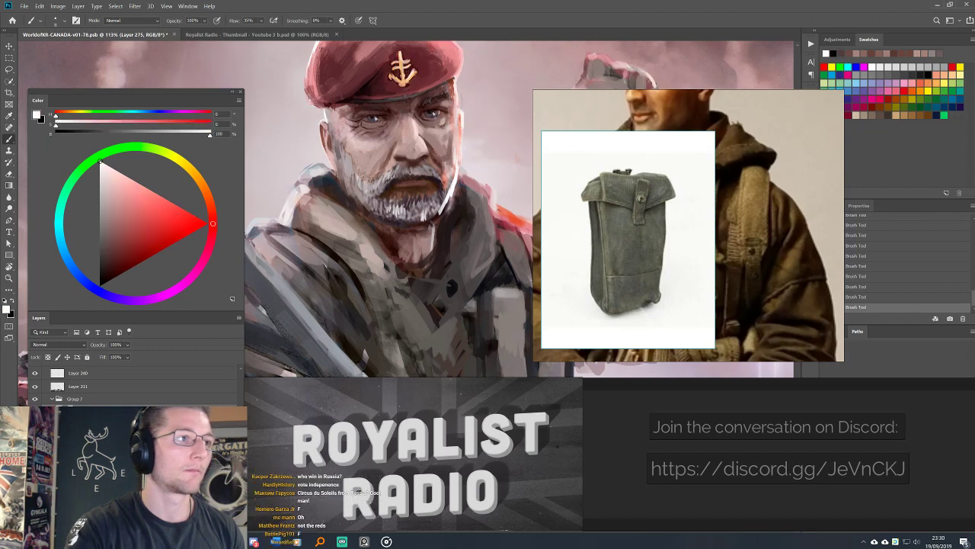
left_click_drag(381, 190, 417, 223)
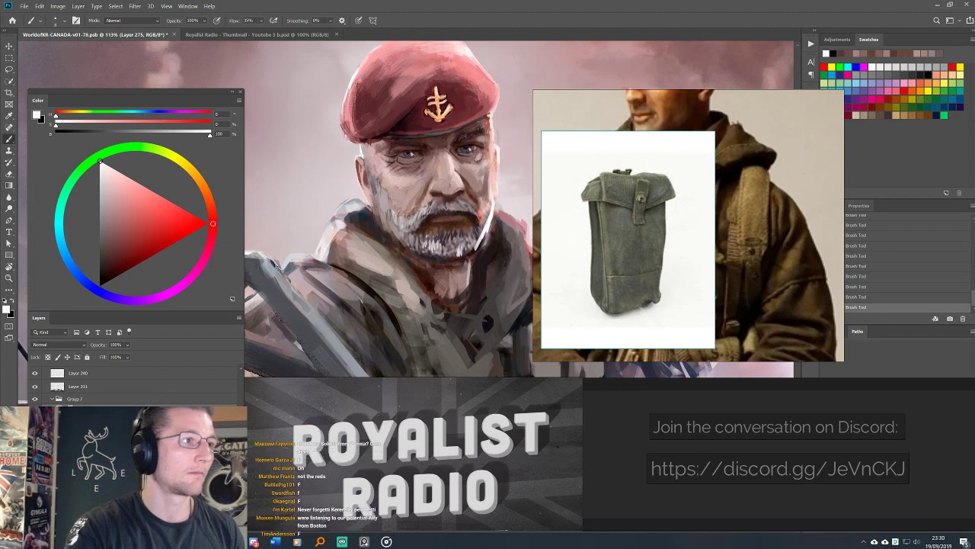
Rework the drooping side of the central soldier's red beret with pink sampled from its edge and dark red from its shadowed folds.
left_click(383, 135, "alt")
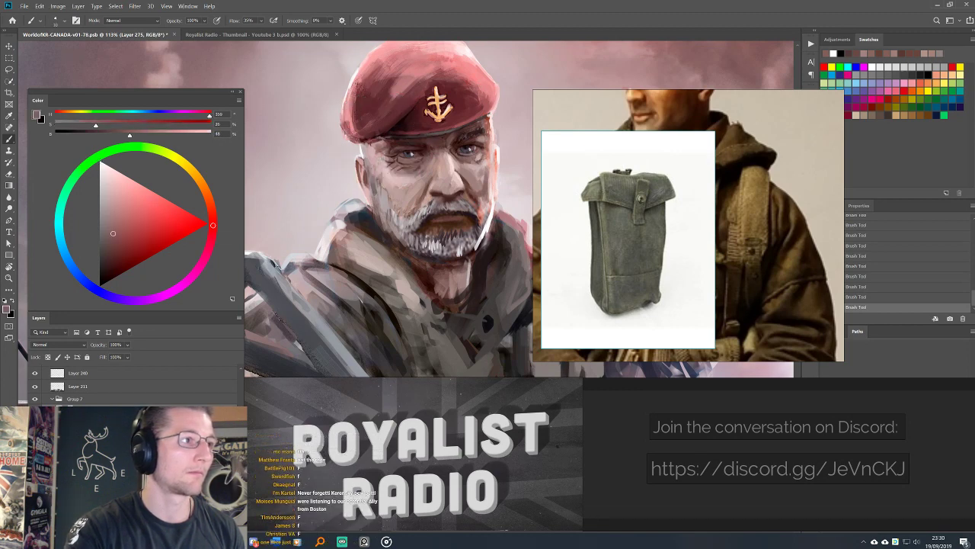
left_click(345, 112, "alt")
left_click_drag(345, 115, 340, 145)
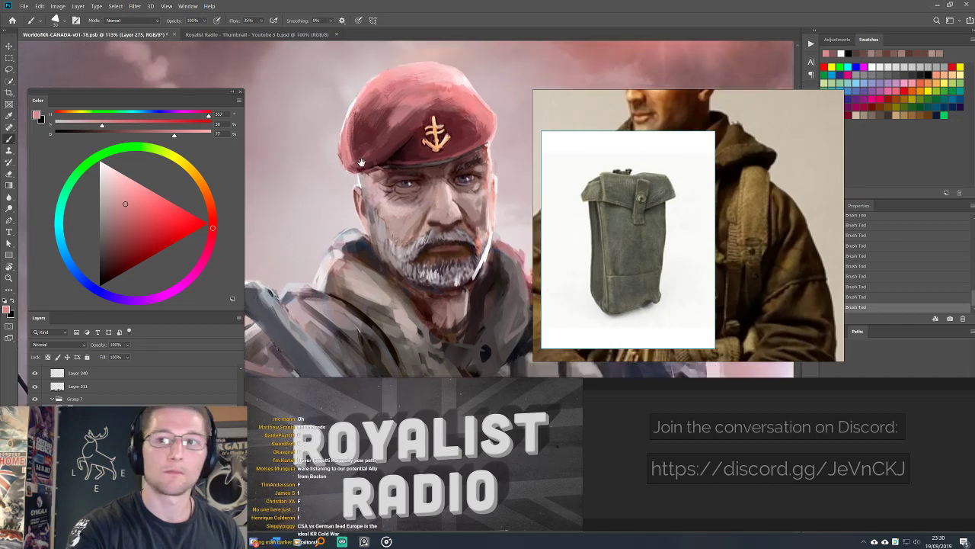
left_click(344, 151, "alt")
left_click(369, 135, "alt")
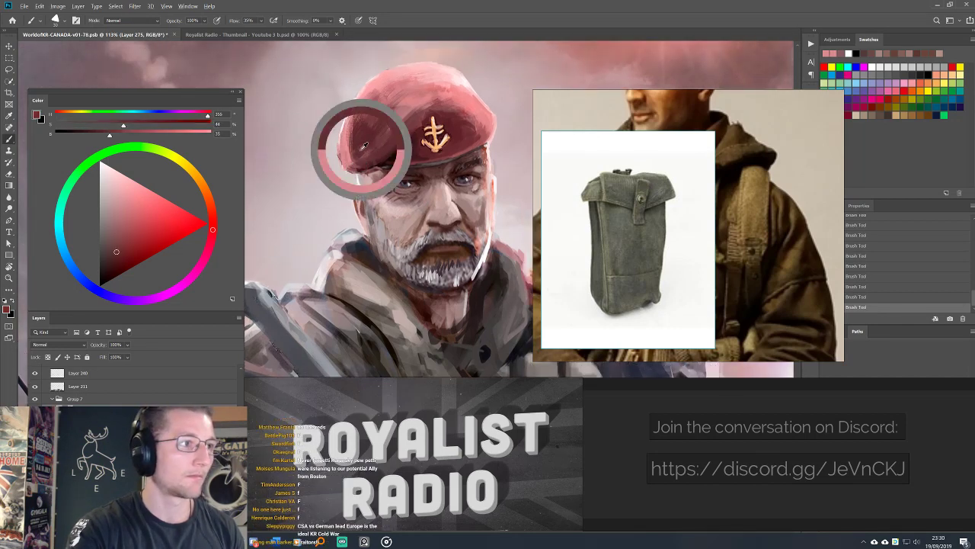
left_click(382, 136, "alt")
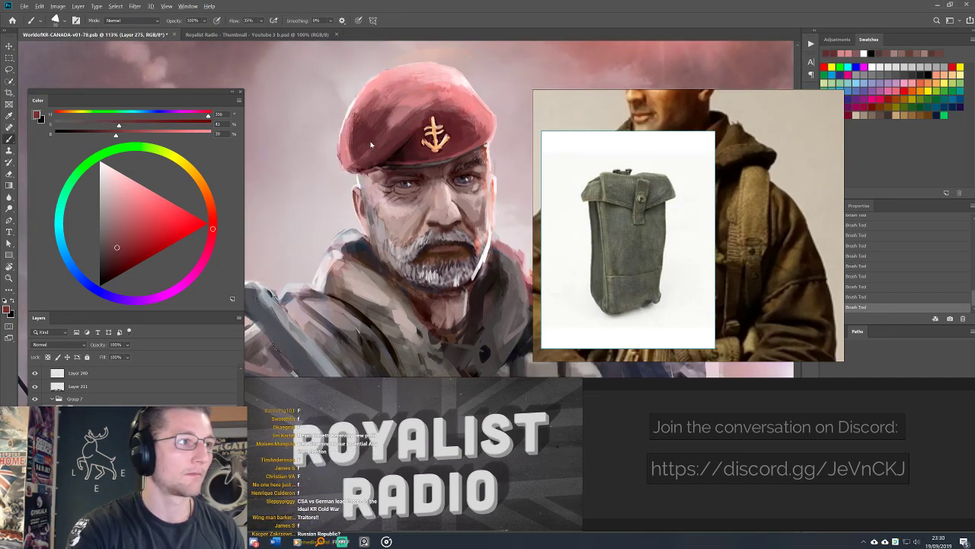
left_click(369, 133, "alt")
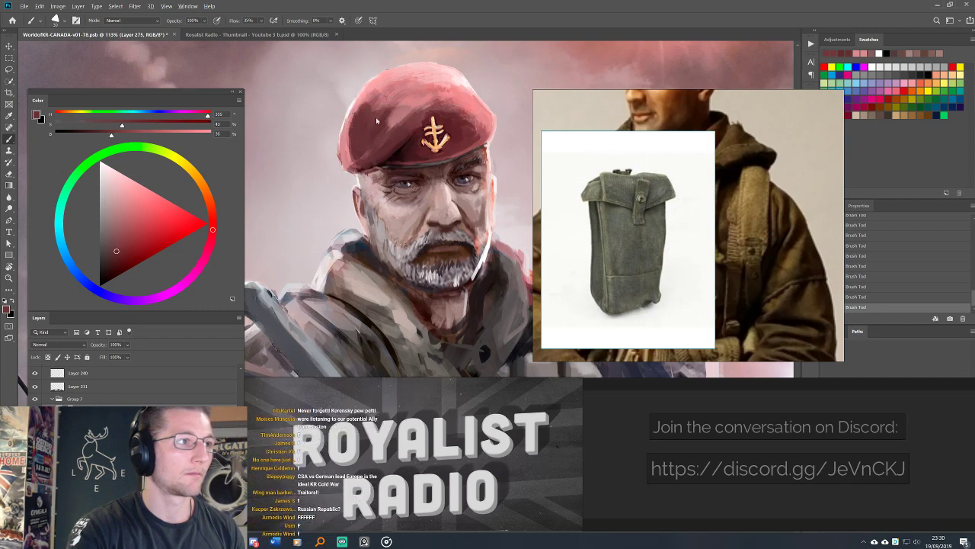
left_click(375, 111, "alt")
left_click(358, 154, "alt")
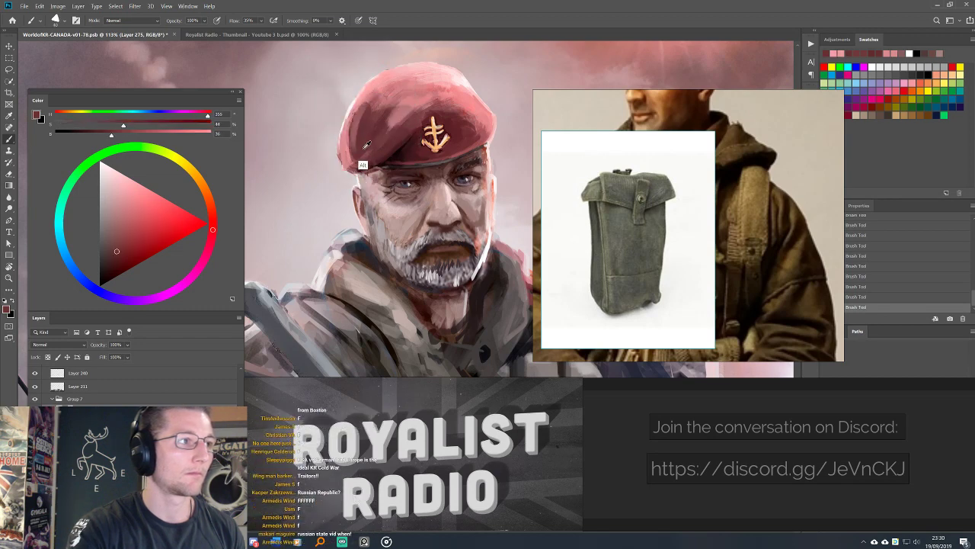
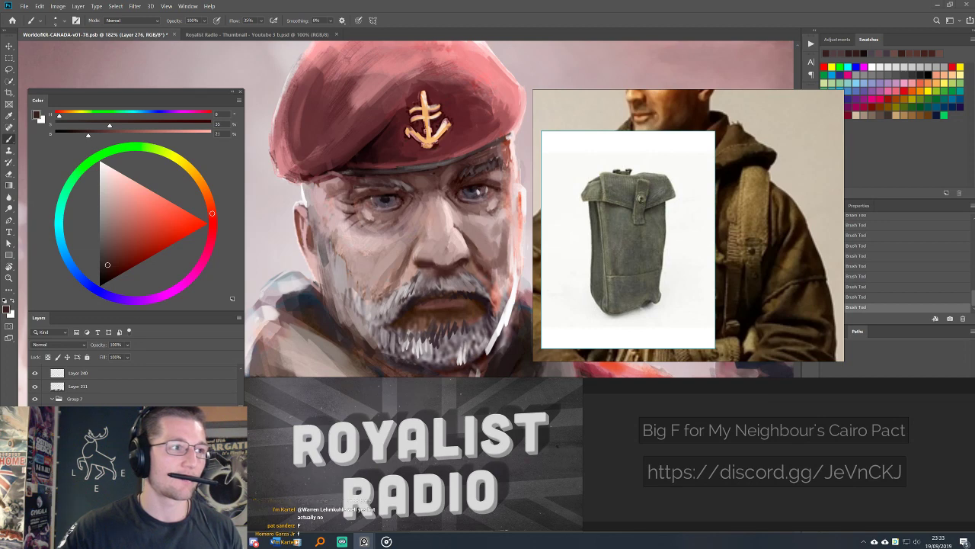
Undo the last brush stroke and retouch the eye beneath the beret's drooping side with sampled dark purplish and near-black tones.
key("v")
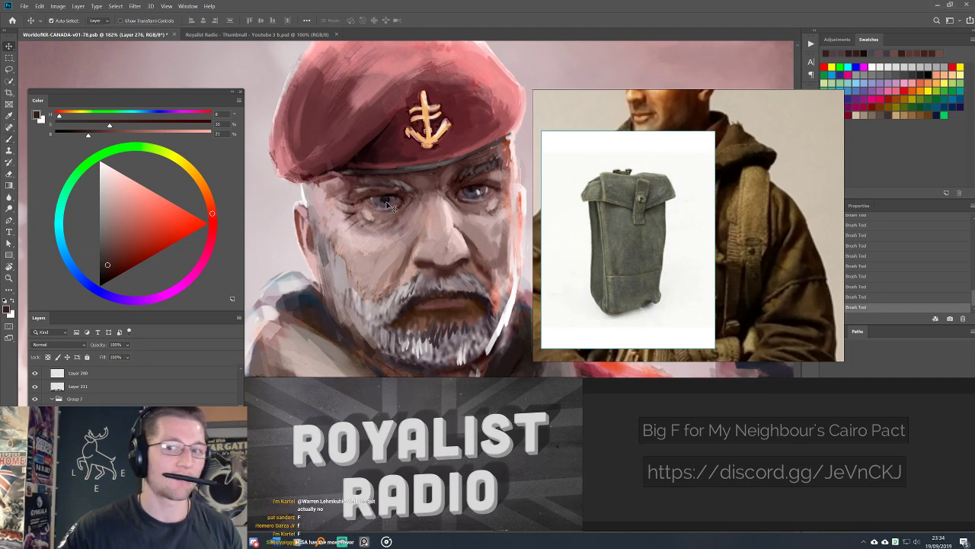
key("ctrl+z")
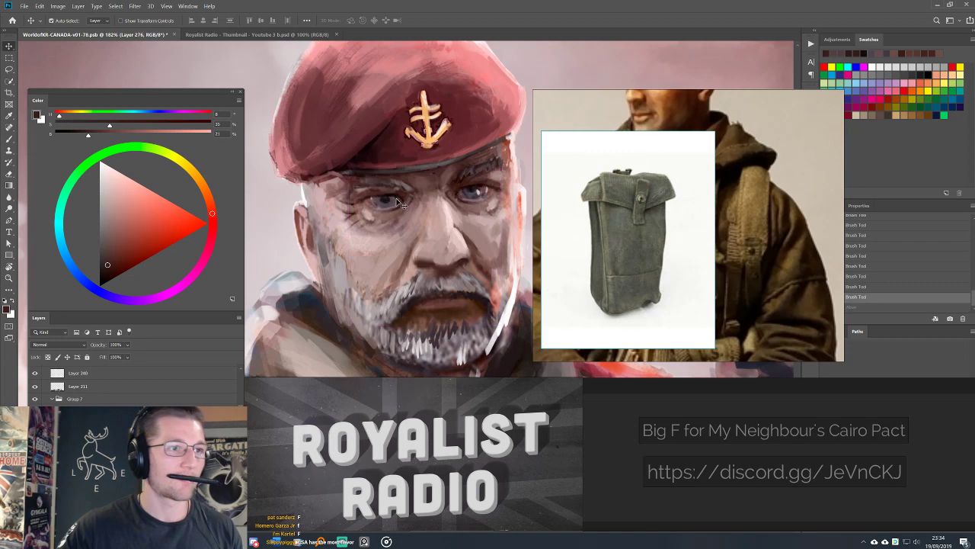
key("b")
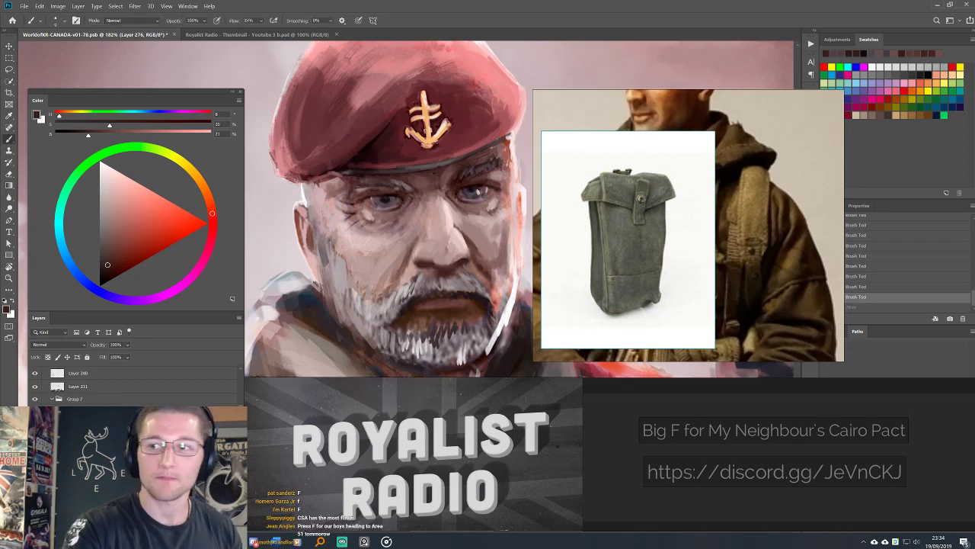
left_click(484, 190, "alt")
left_click(388, 219)
left_click(392, 197, "alt")
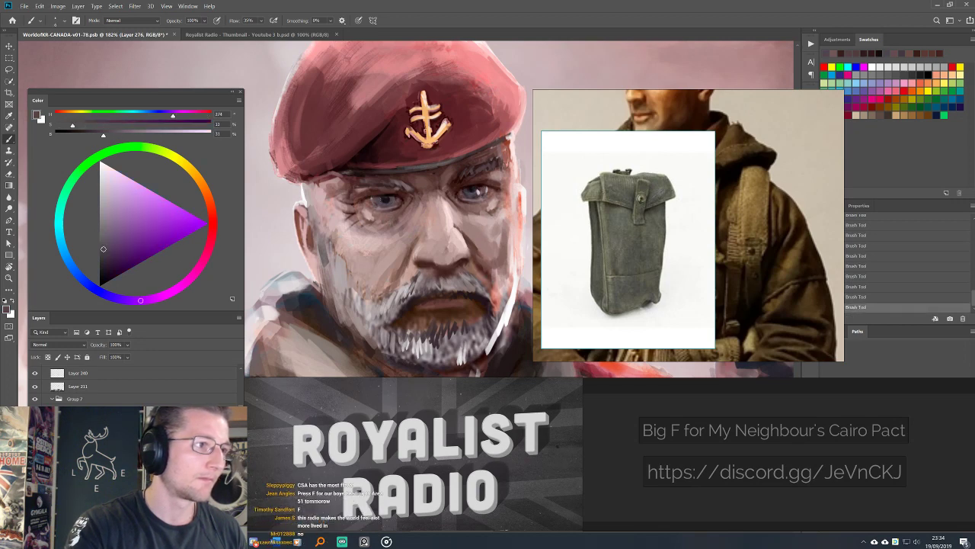
left_click(387, 200, "alt")
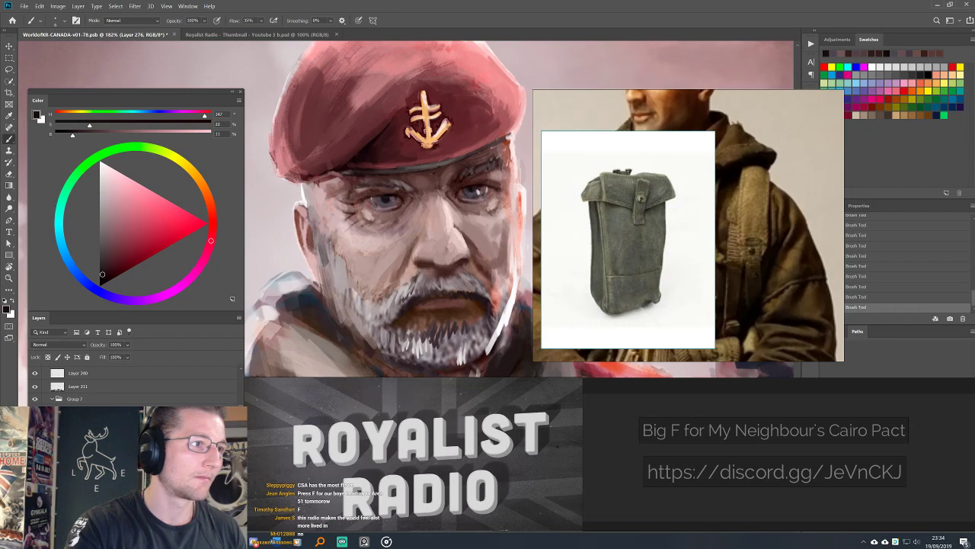
Refine the outer eye area and beret rim on the side opposite the droop with sampled brownish, muted red and pink tones.
left_click(488, 174, "alt")
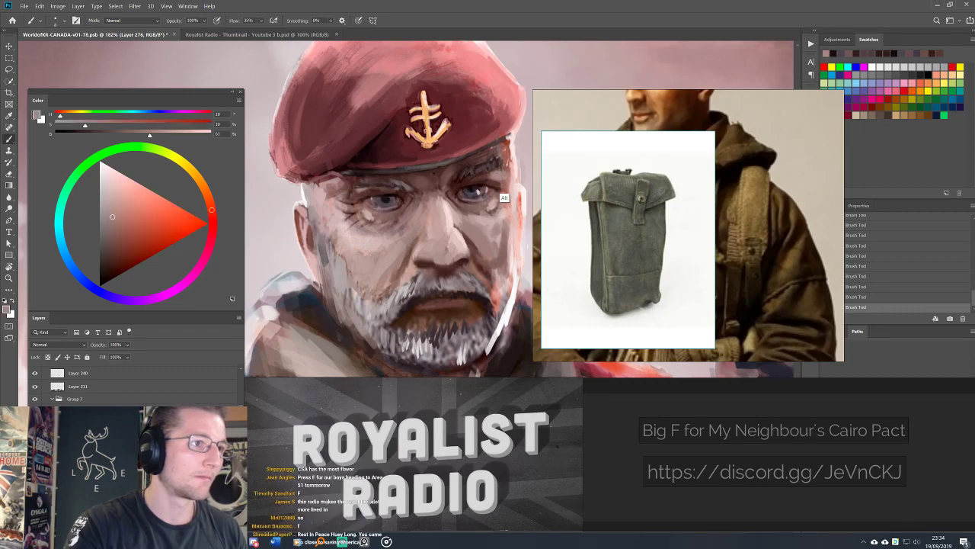
left_click(497, 186, "alt")
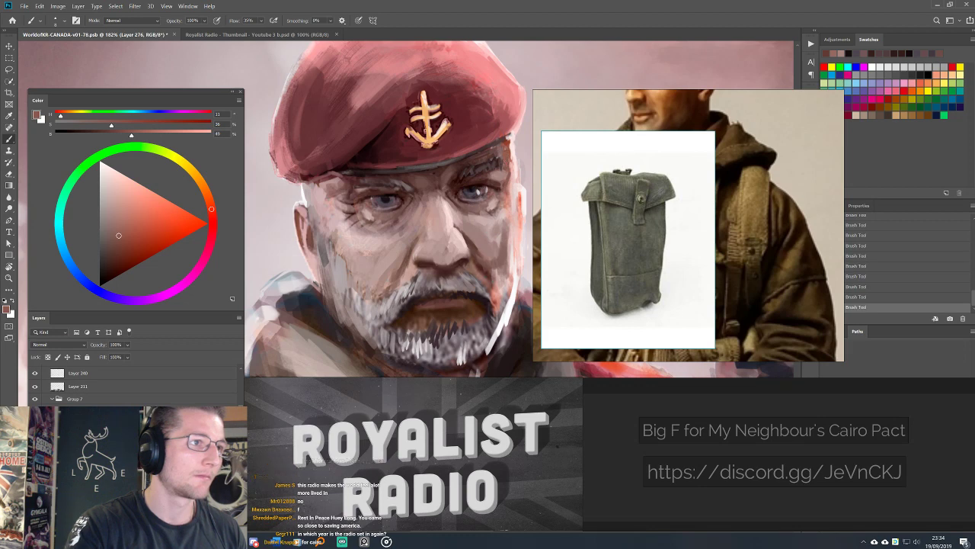
left_click(494, 146, "alt")
left_click(499, 134, "alt")
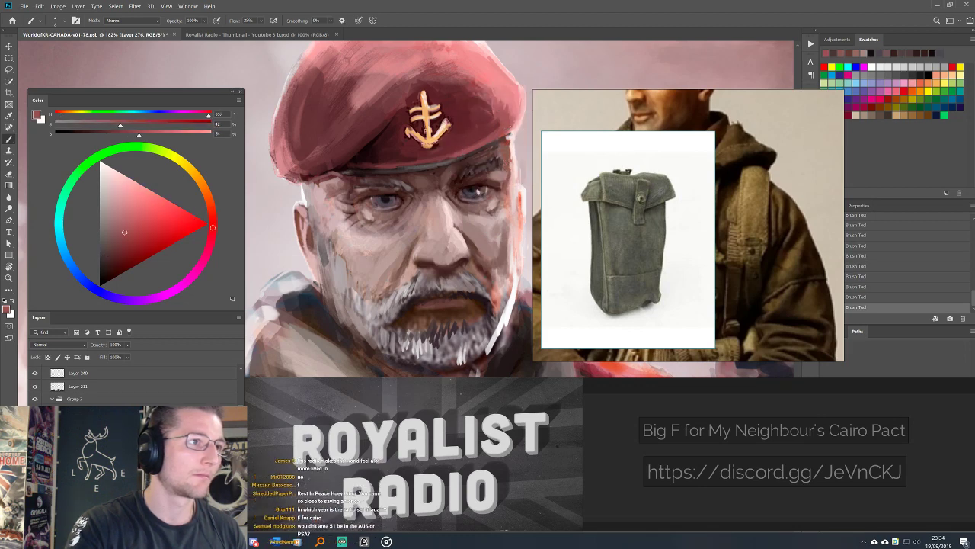
left_click(501, 131, "alt")
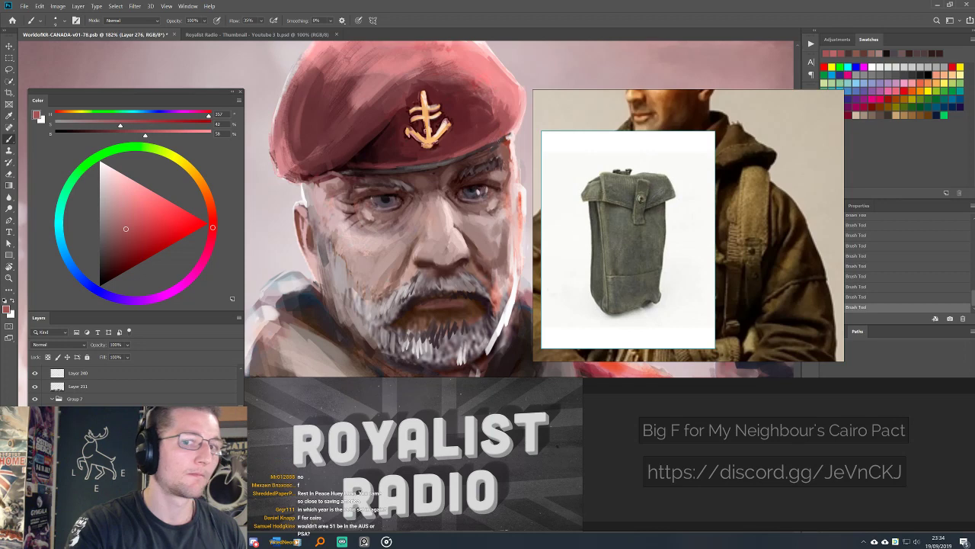
left_click(510, 136, "alt")
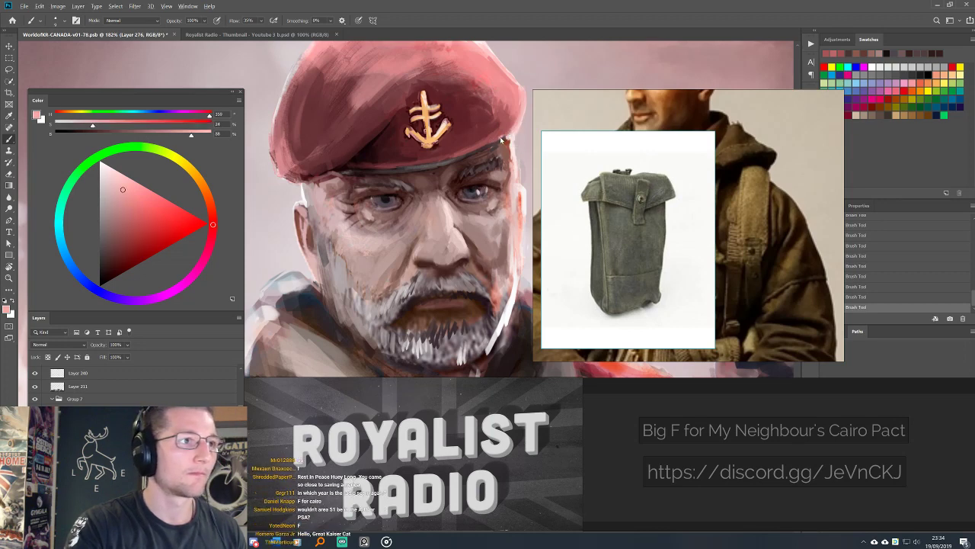
Darken the eyebrow area on the side opposite the beret's droop with a sampled dark brown.
scroll(448, 264, "down", 3)
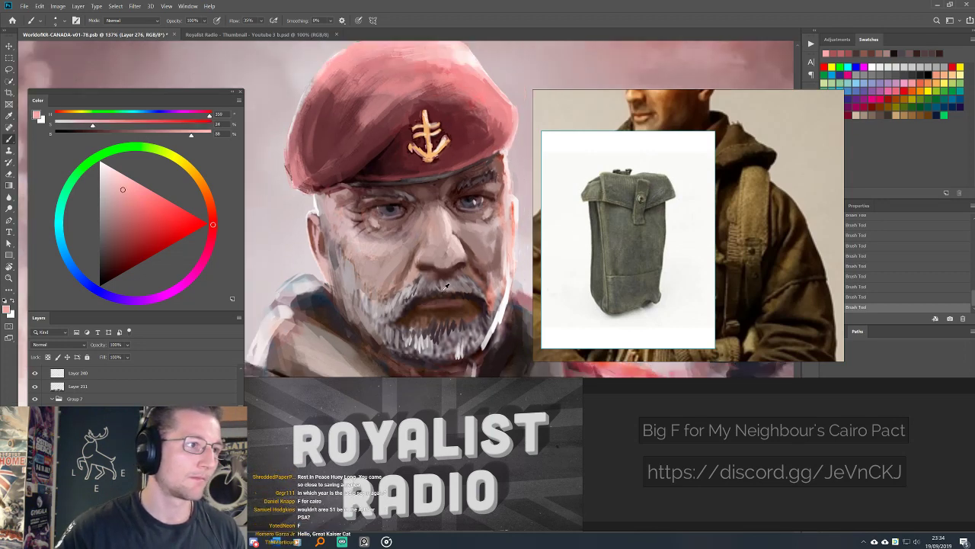
left_click_drag(448, 264, 451, 253)
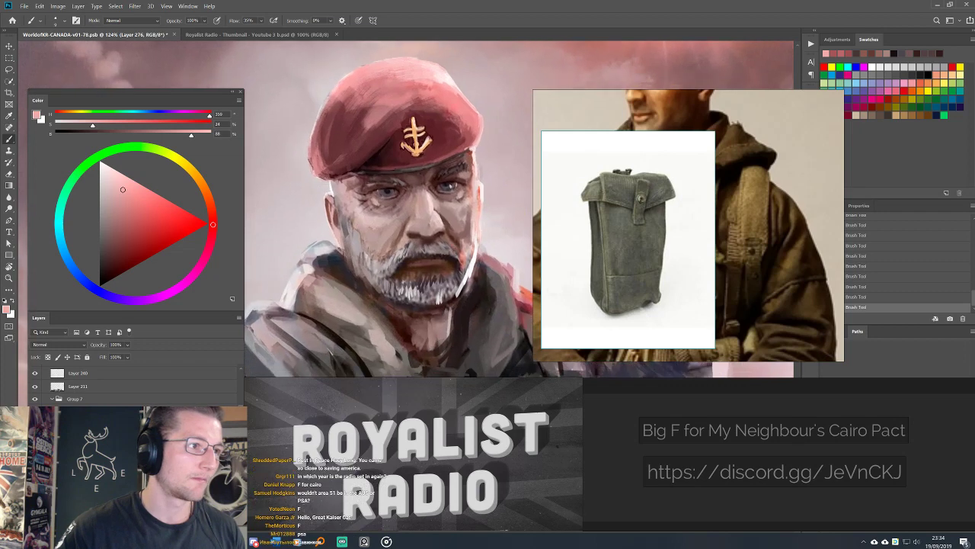
left_click(451, 168, "alt")
left_click(452, 165, "alt")
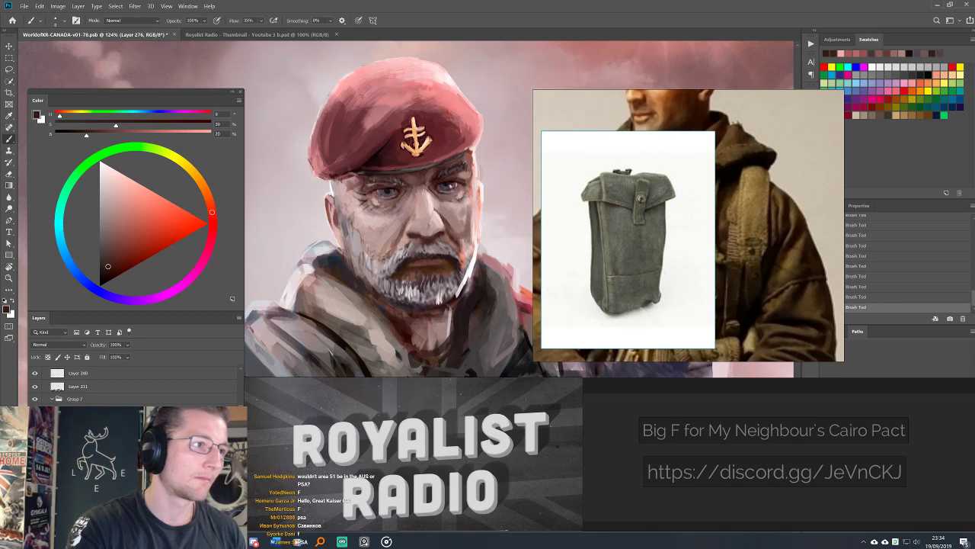
key("e")
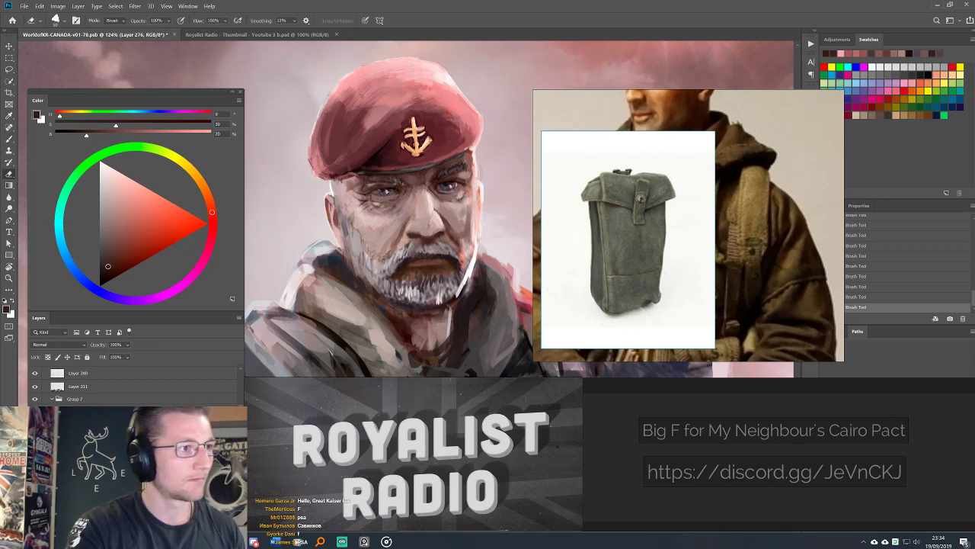
key("ctrl+z")
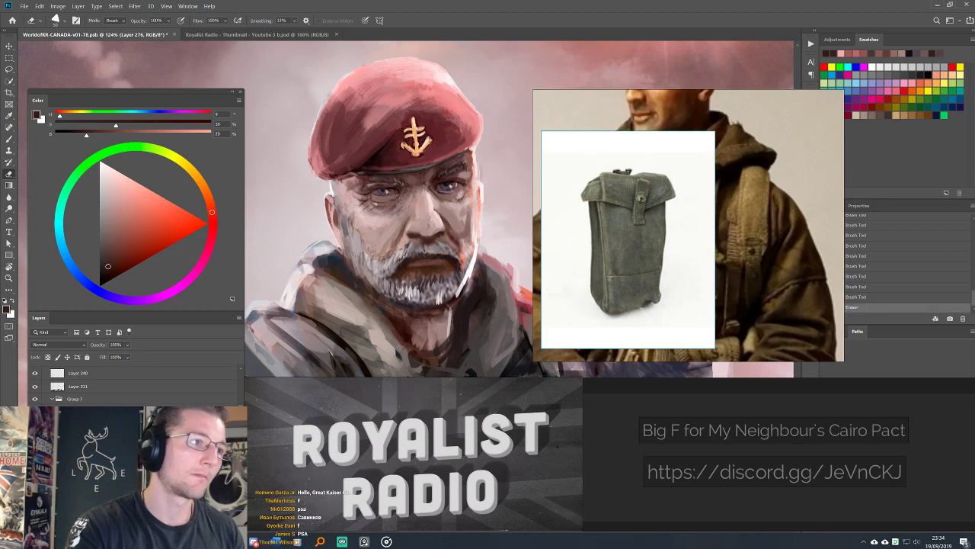
key("ctrl+shift+z")
key("ctrl+z")
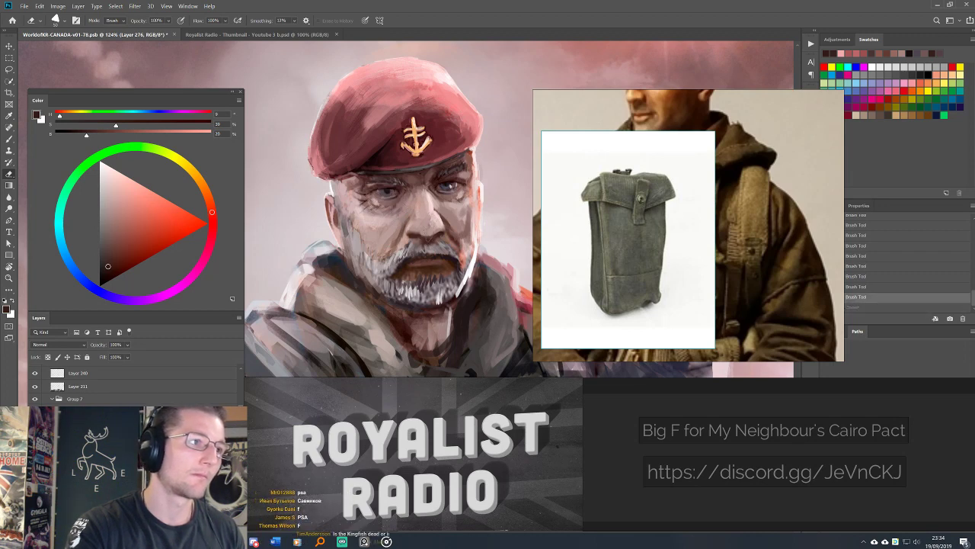
Repaint the eye and inner brow beneath the beret's drooping side with sampled dark mauve and greyish tones.
key("b")
left_click(382, 187, "alt")
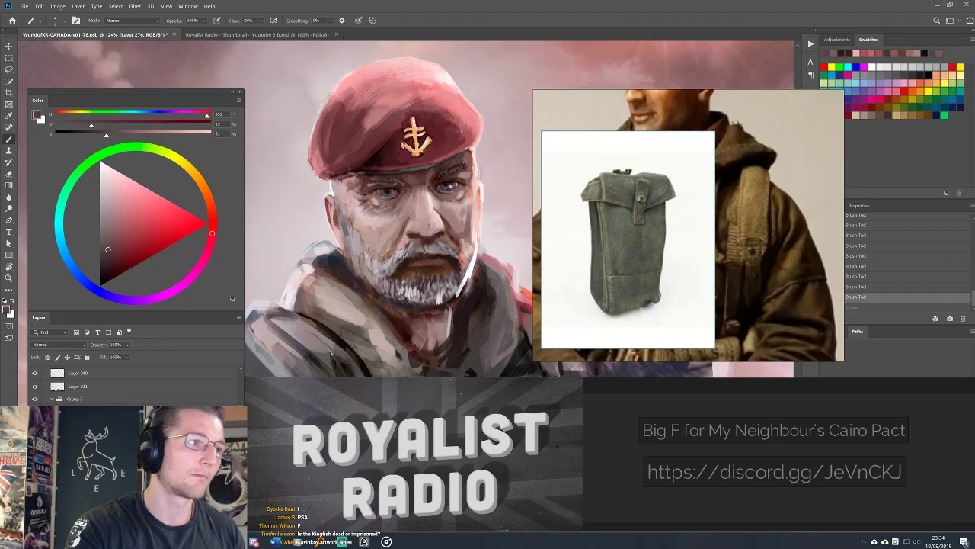
key("ctrl+shift+z")
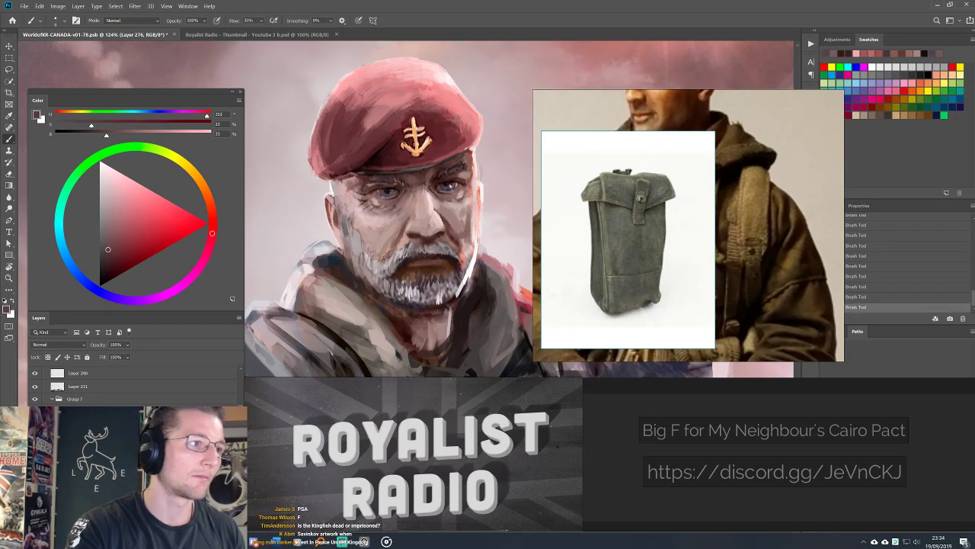
left_click(399, 174, "alt")
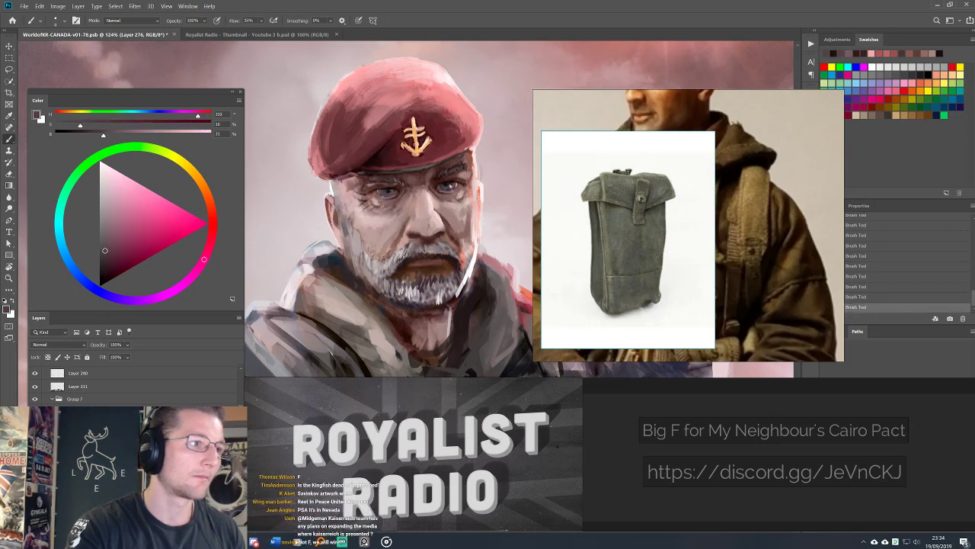
left_click(387, 191, "alt")
left_click(379, 208, "alt")
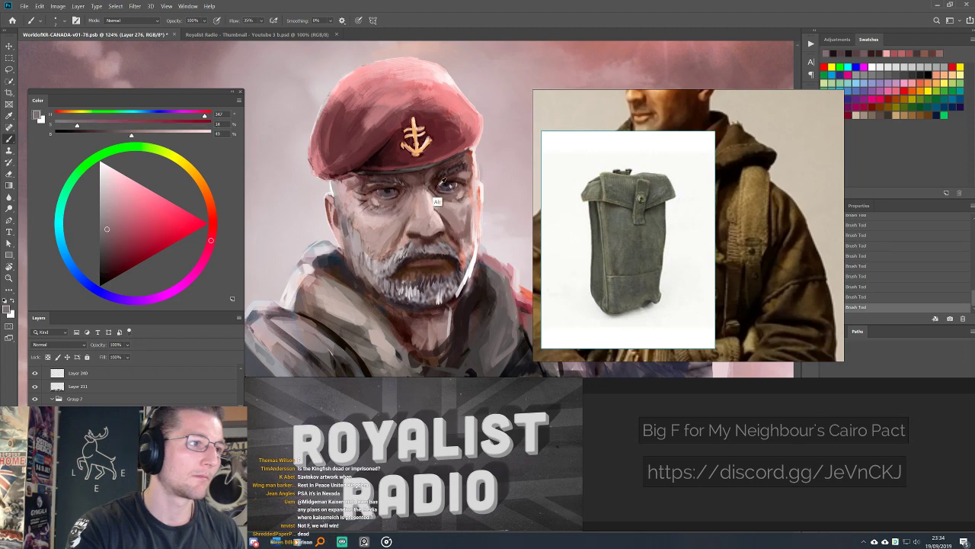
left_click(455, 183, "alt")
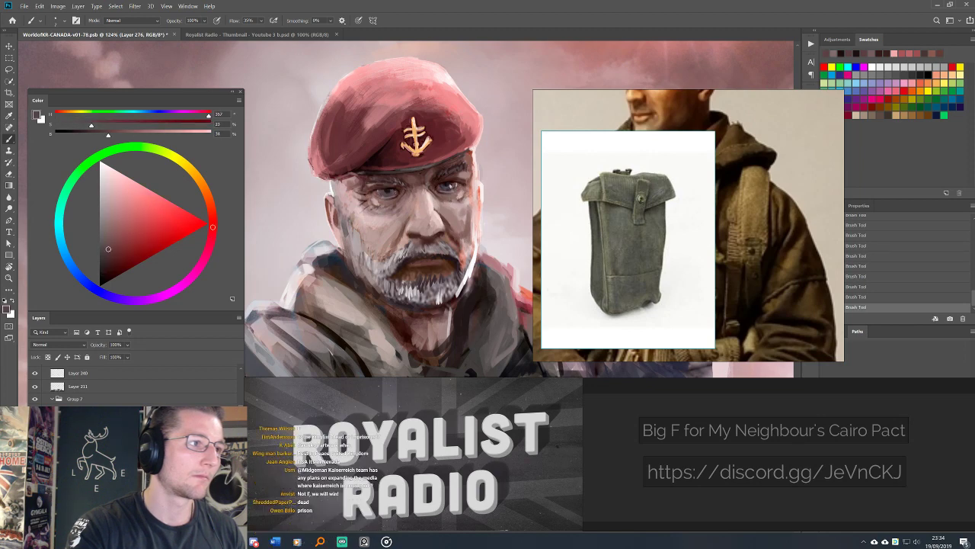
Blend the eyebrow and temple beneath the beret's drooping side with sampled pinkish-brown, dark brown and light skin tones.
left_click(367, 186, "alt")
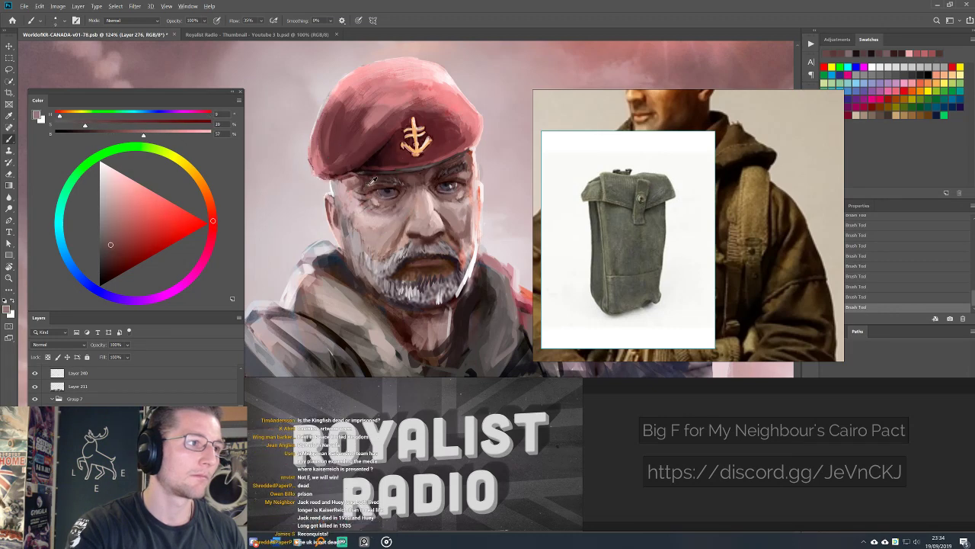
left_click(370, 184, "alt")
left_click(399, 183, "alt")
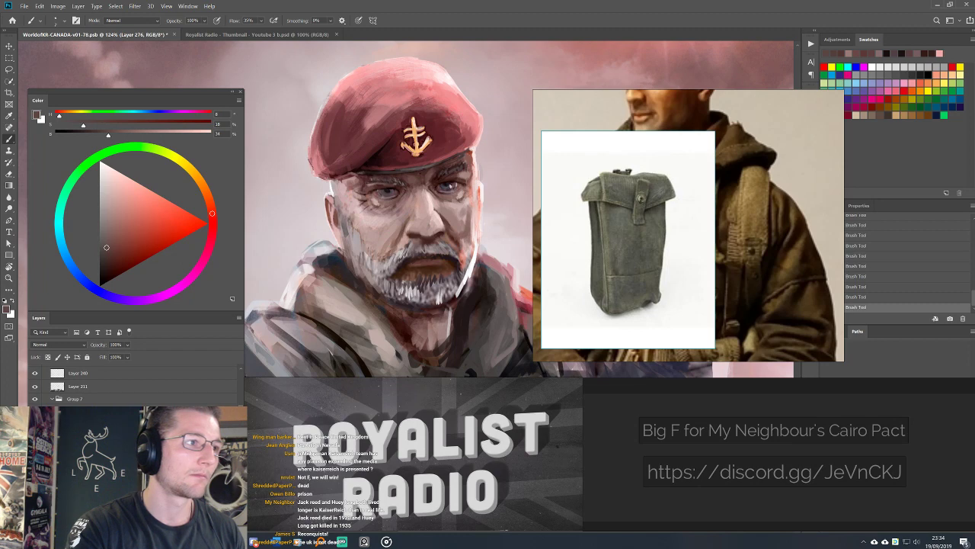
left_click(348, 195, "alt")
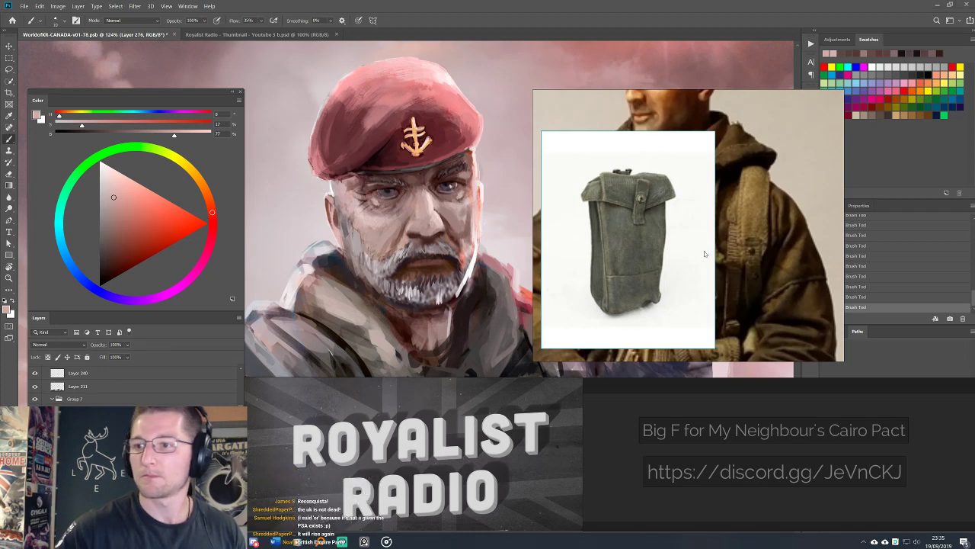
right_click(629, 415)
key("Escape")
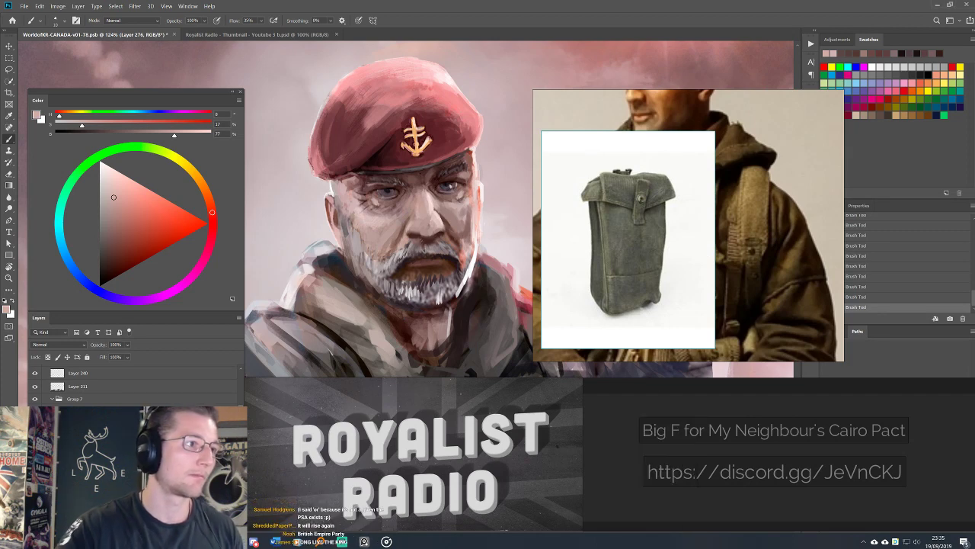
Touch up the outer eye and brow beneath the beret's drooping side with sampled reddish browns, and add a new layer.
left_click(366, 190, "alt")
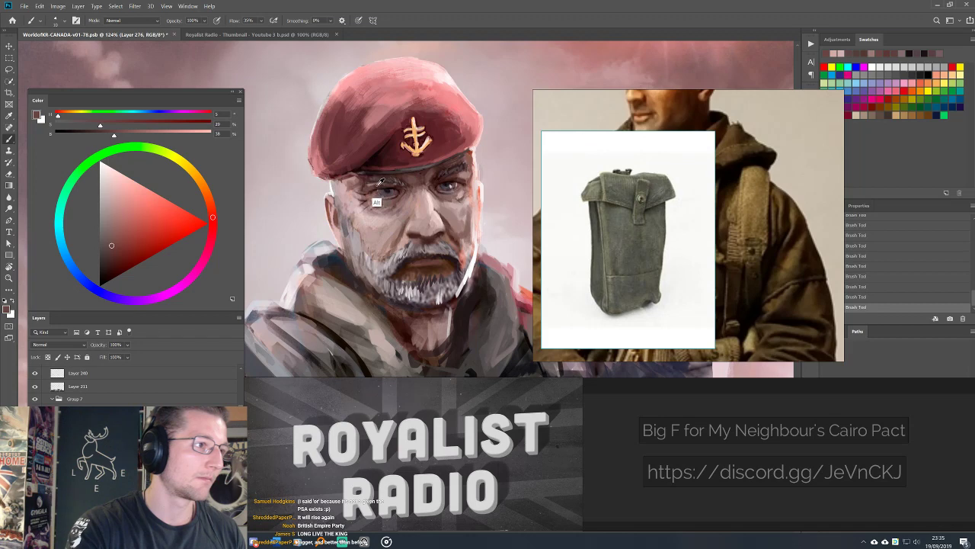
left_click(375, 185, "alt")
left_click(355, 185, "alt")
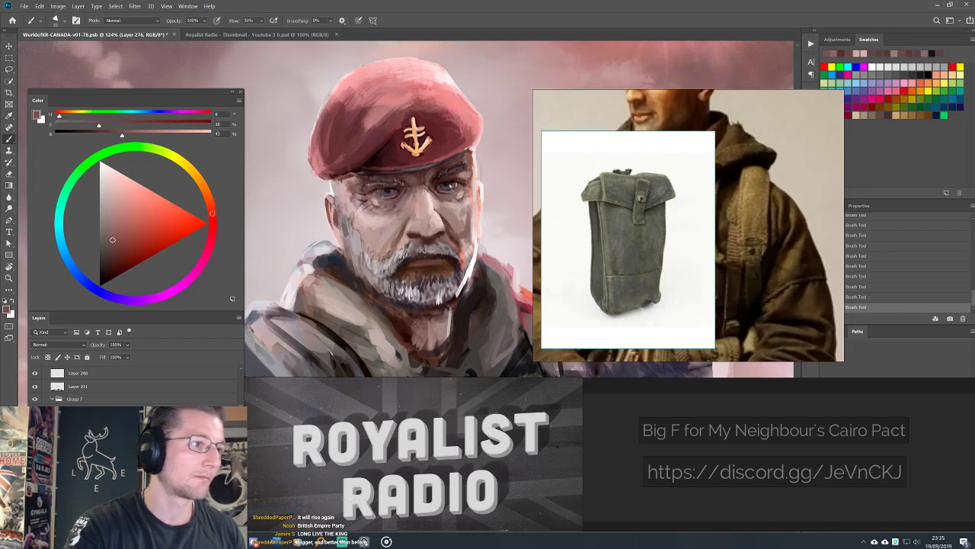
key("ctrl+shift+alt+n")
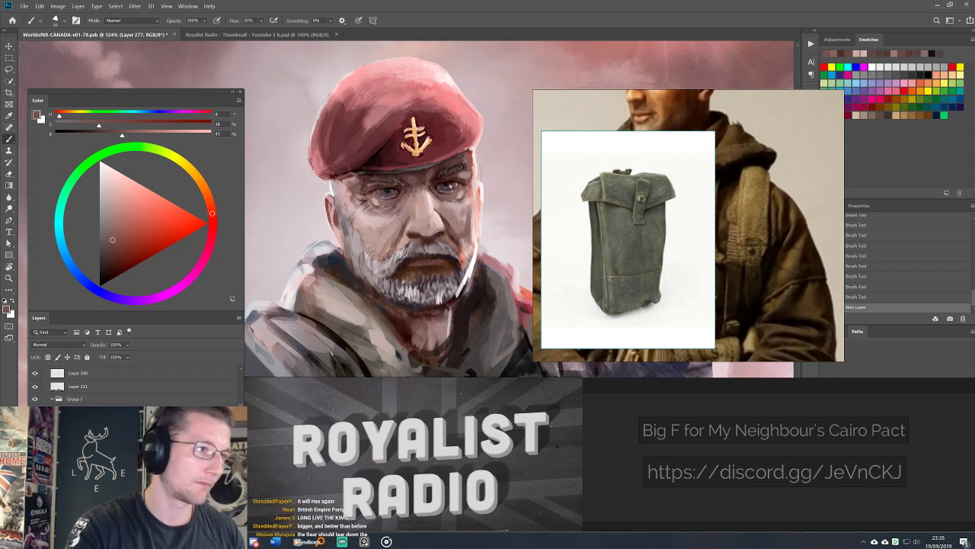
scroll(419, 211, "down", 3)
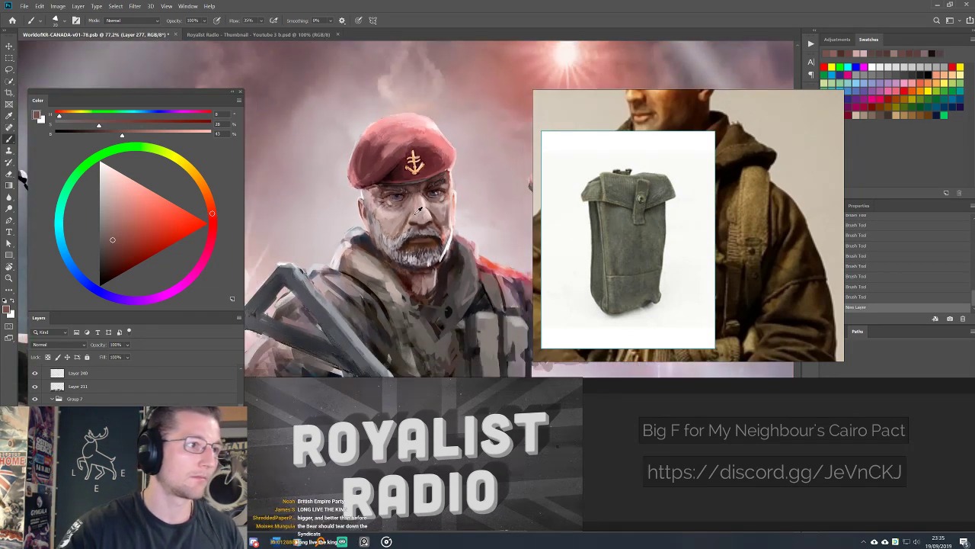
scroll(418, 221, "down", 1)
key("v")
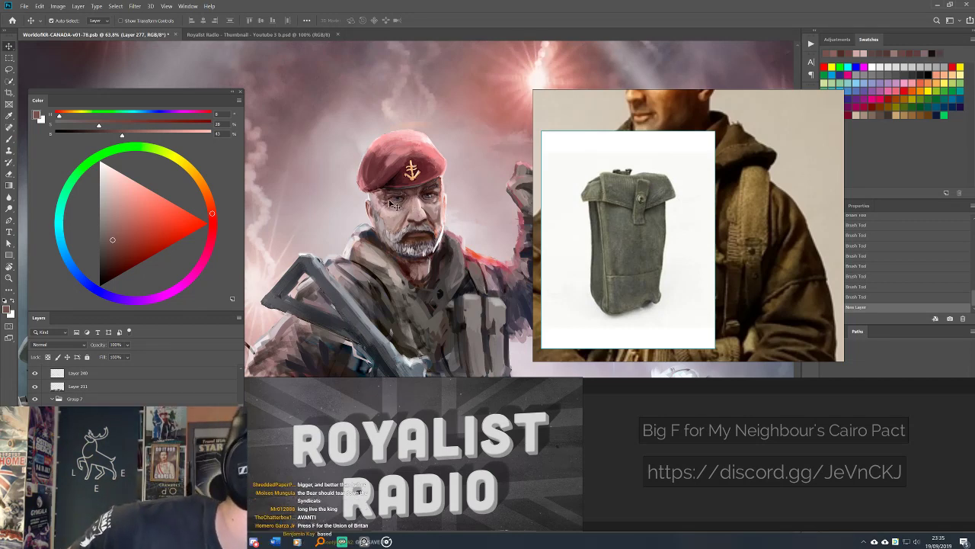
mouse_move(425, 229)
left_mouse_down()
mouse_move(415, 217)
mouse_move(426, 212)
left_mouse_up()
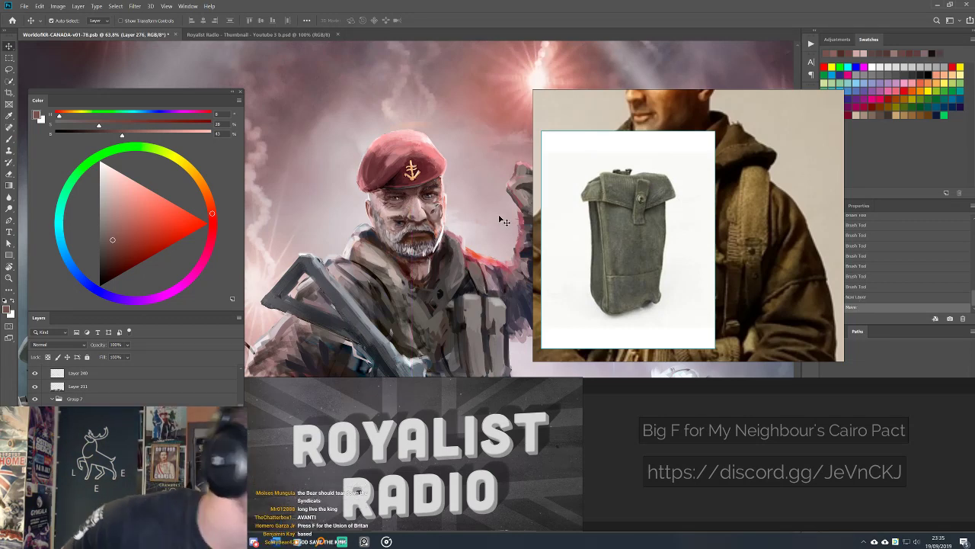
key("ctrl+z")
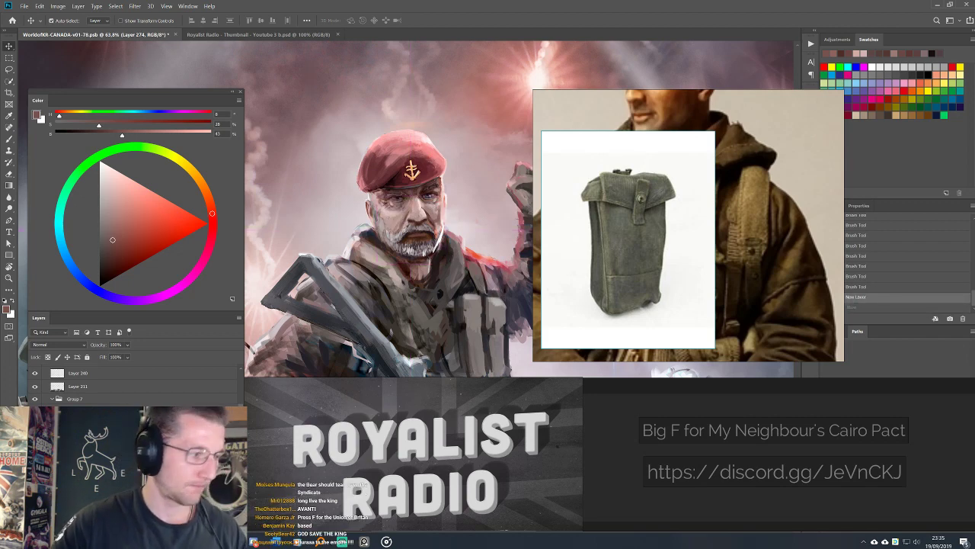
Lasso the central soldier's eye beneath the beret's drooping side and paste a copy in place on a new layer.
key("l")
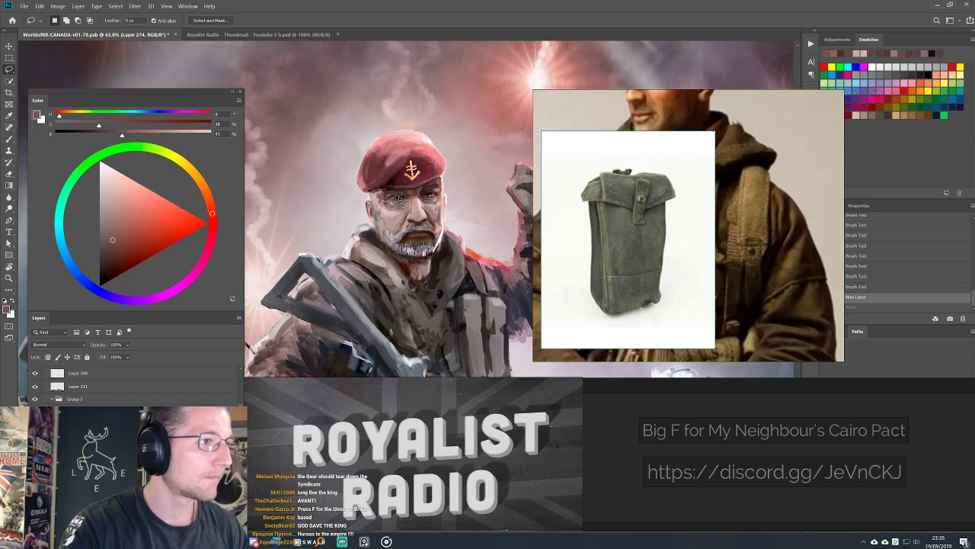
mouse_move(401, 201)
left_mouse_down()
mouse_move(384, 204)
mouse_move(418, 212)
left_mouse_up()
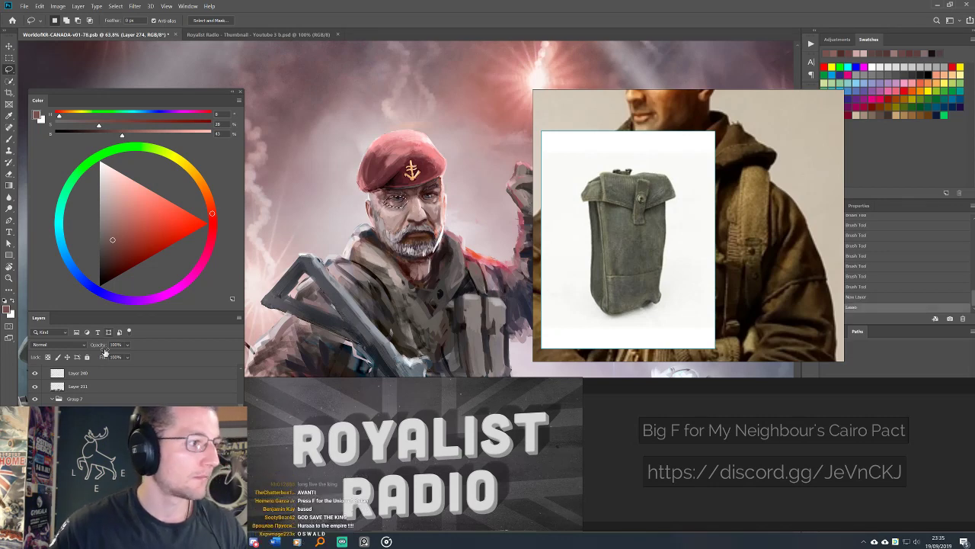
key("ctrl+c")
key("ctrl+shift+v")
key("v")
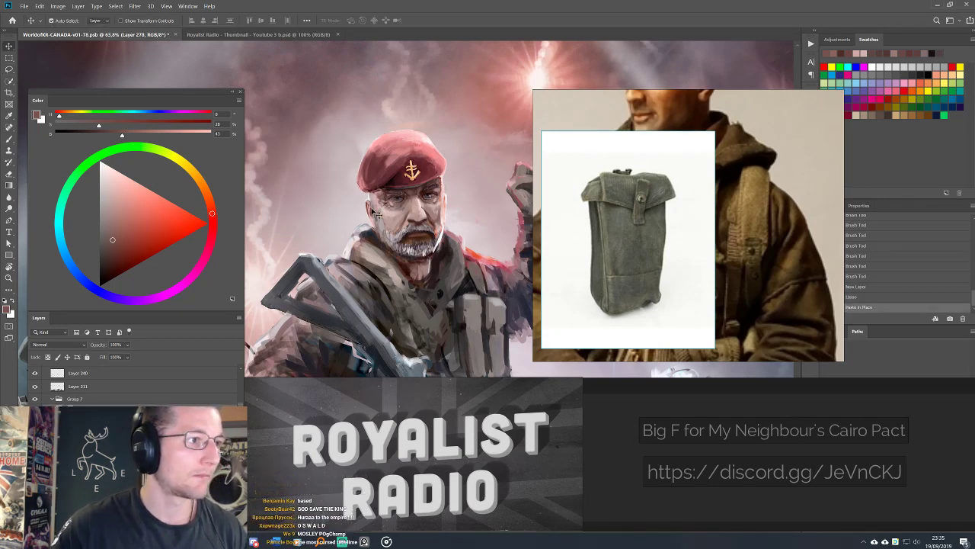
Enlarge the copied eye to about 111% with Free Transform and nudge it upward.
scroll(402, 198, "up", 3)
scroll(467, 211, "left", 2)
key("ctrl+t")
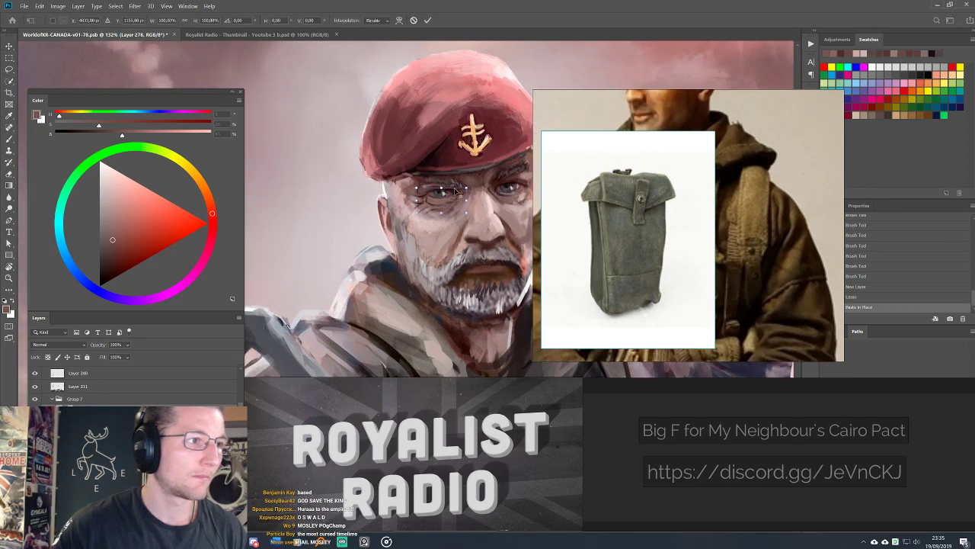
left_click_drag(473, 183, 480, 192)
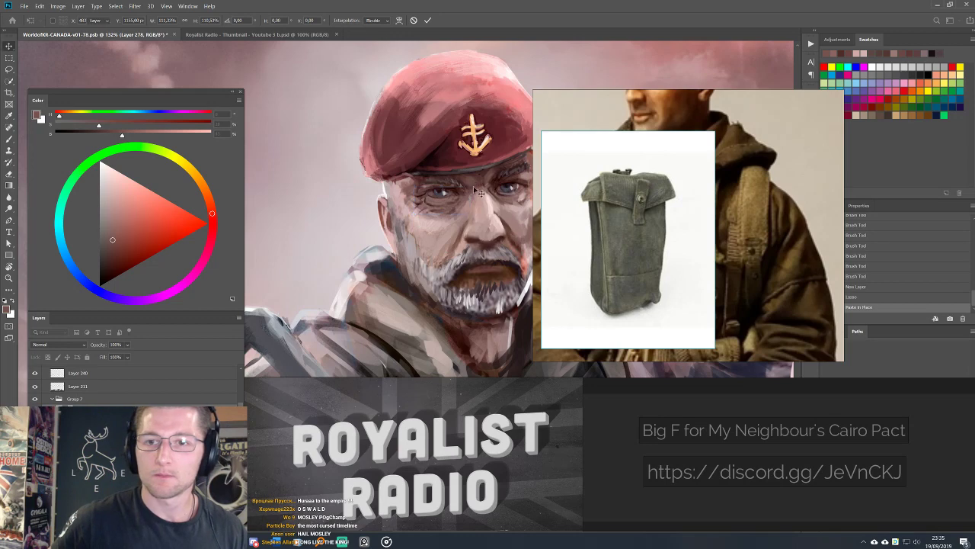
key("Return")
key("Up")
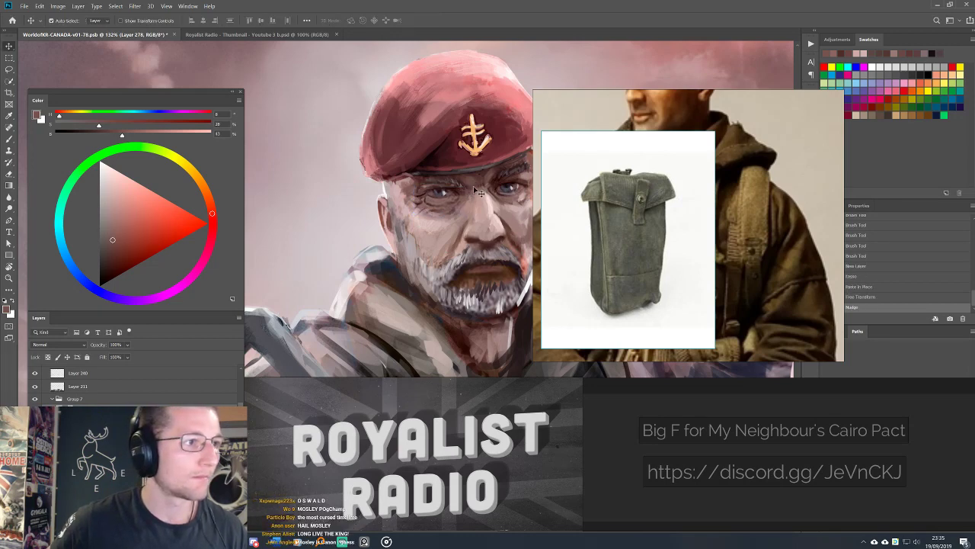
Clean up the copied eye's edges with the Eraser and nudge the eye upward again.
key("e")
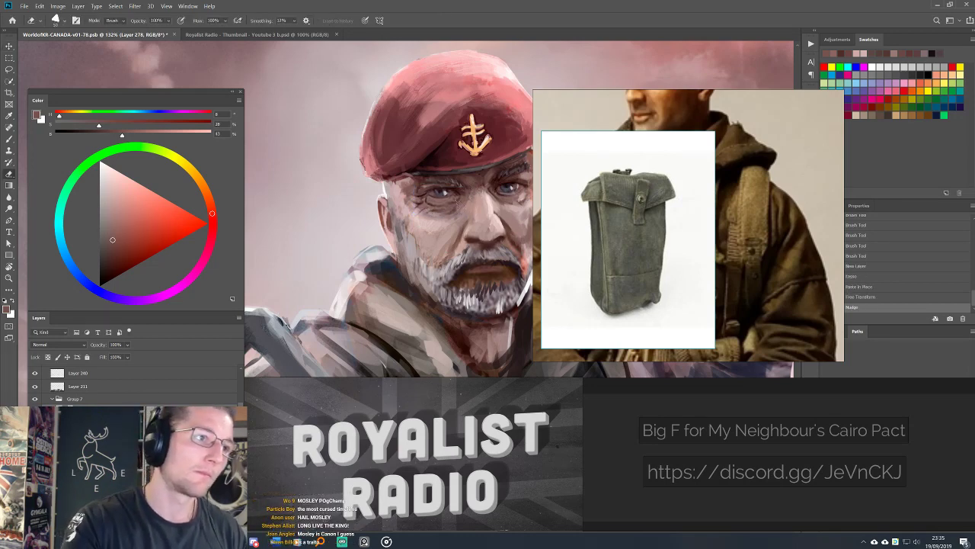
left_click(286, 324)
left_click(286, 324)
key("v")
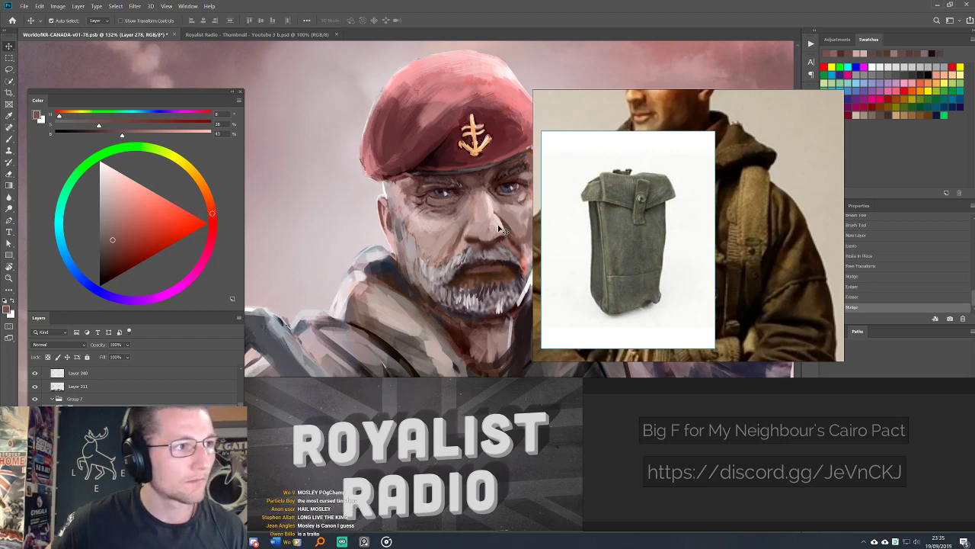
key("Up")
Scale the copied eye up slightly to about 101% with Free Transform.
key("ctrl+t")
left_click_drag(461, 227, 424, 215)
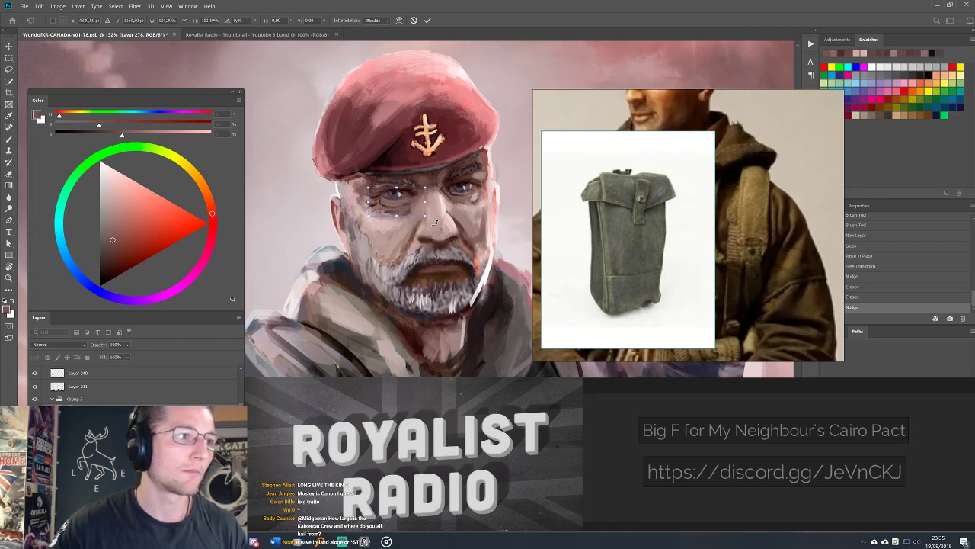
key("Return")
key("e")
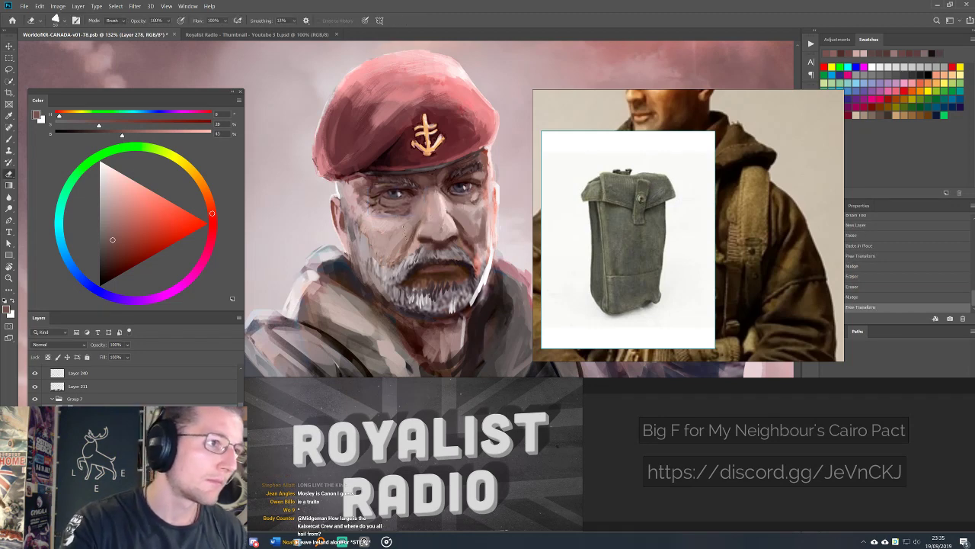
Darken the upper lids of both eyes with a sampled near-black brown.
key("b")
left_click(462, 180, "alt")
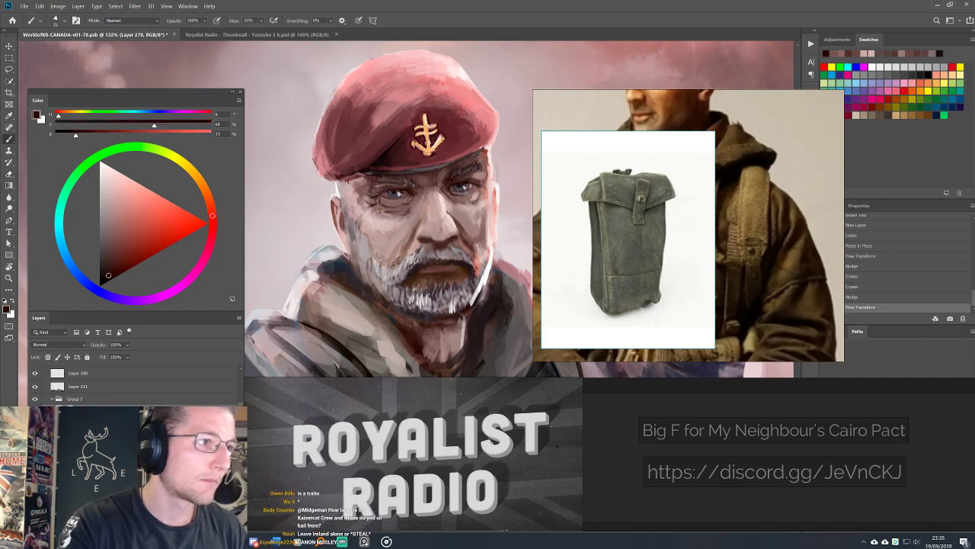
left_click_drag(457, 183, 469, 189)
left_click_drag(392, 183, 404, 187)
Refine the brow and lid around the enlarged eye with sampled dark brown, greyish-brown and dark maroon tones.
left_click(398, 180, "alt")
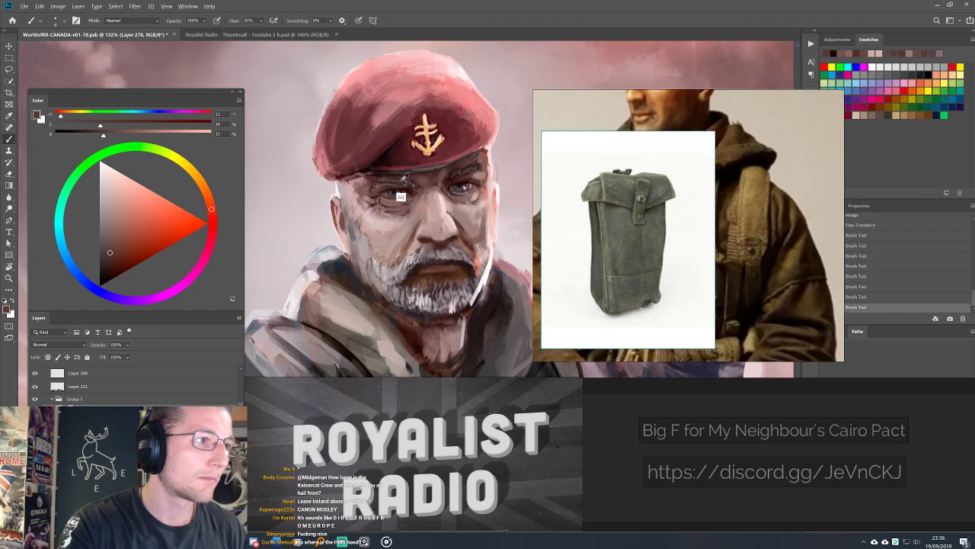
left_click(399, 178, "alt")
left_click(412, 185, "alt")
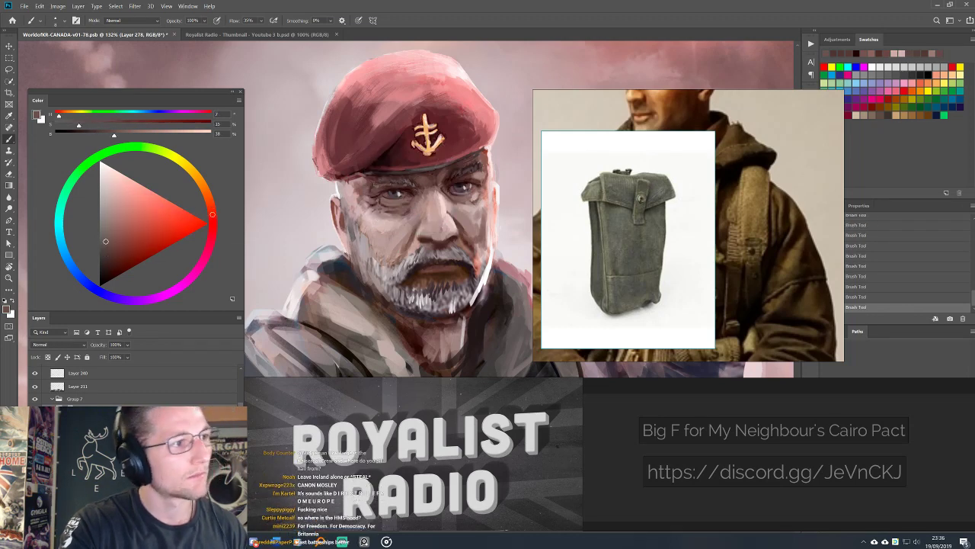
left_click(374, 185, "alt")
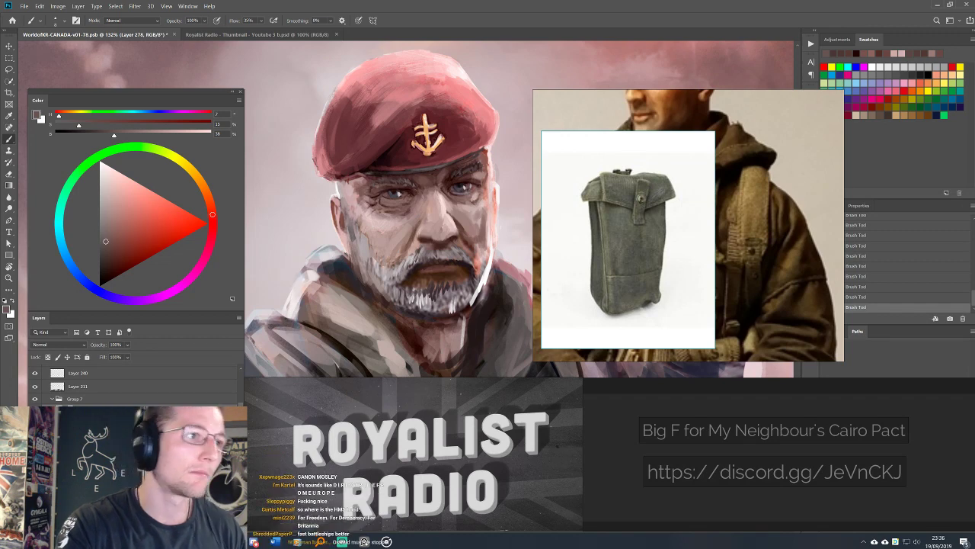
left_click(397, 190, "alt")
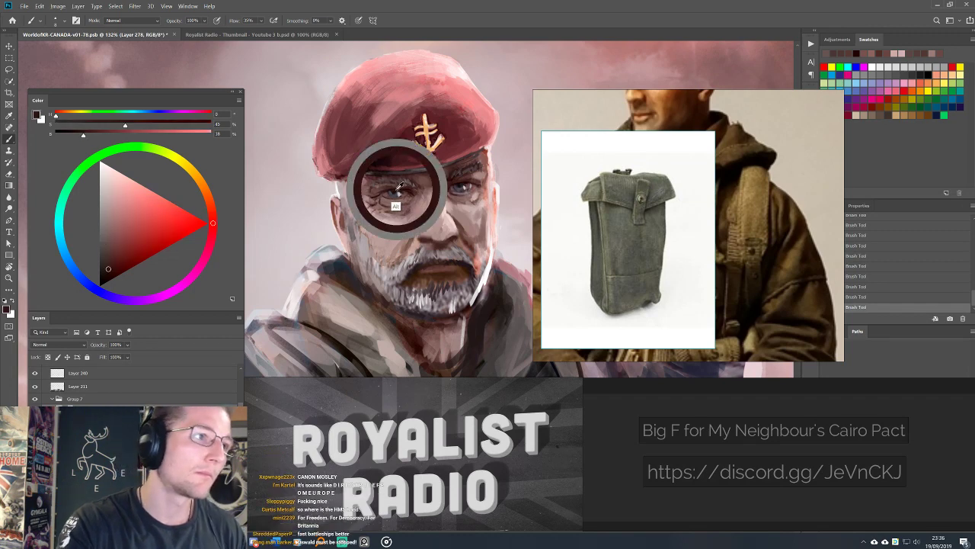
Blend the temple, cheek and upper beard edge below the enlarged eye with sampled grey and warm greyish-brown tones.
left_click(347, 204, "alt")
left_click(403, 267, "alt")
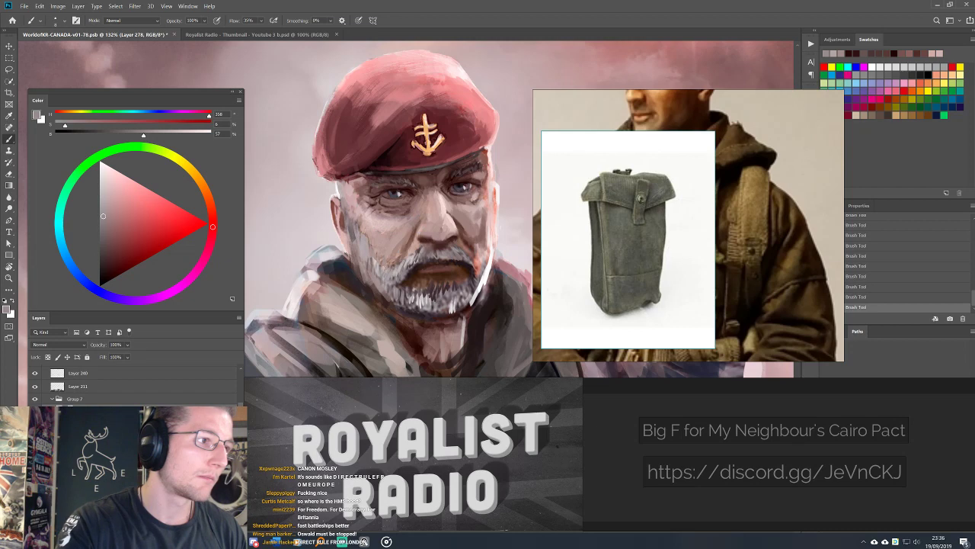
left_click(374, 255, "alt")
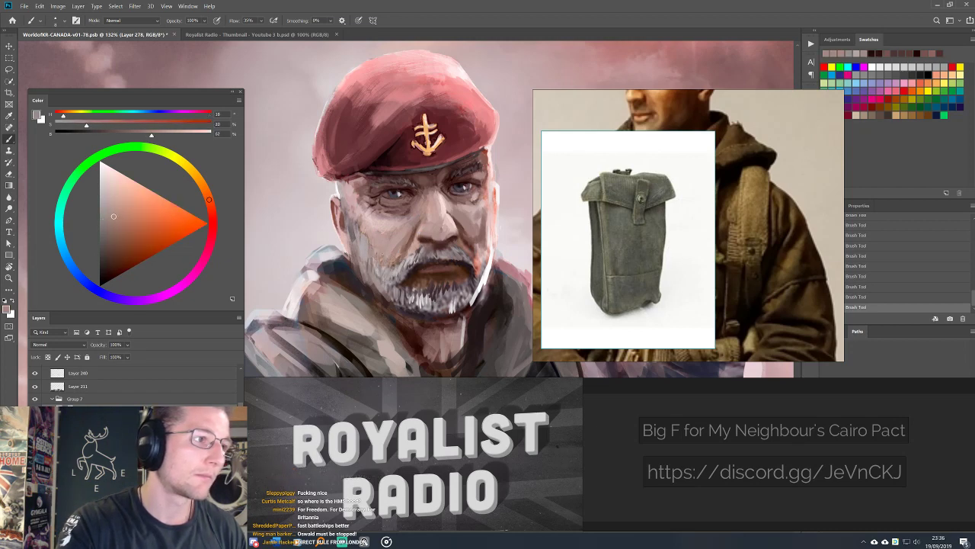
Repaint the chin beard's hairs and shadows with sampled light grey, brown and dark mauve tones.
left_click(424, 296, "alt")
left_click(432, 299, "alt")
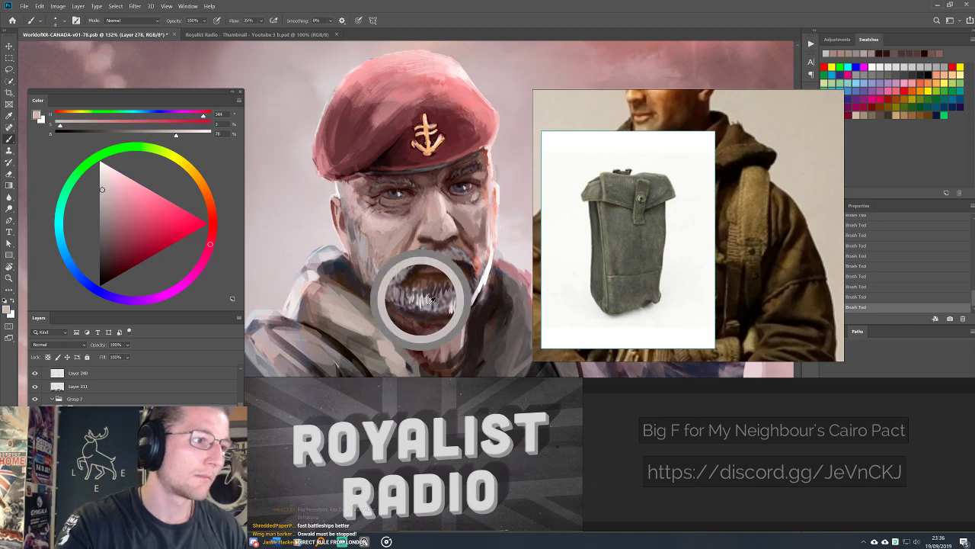
left_click(465, 278, "alt")
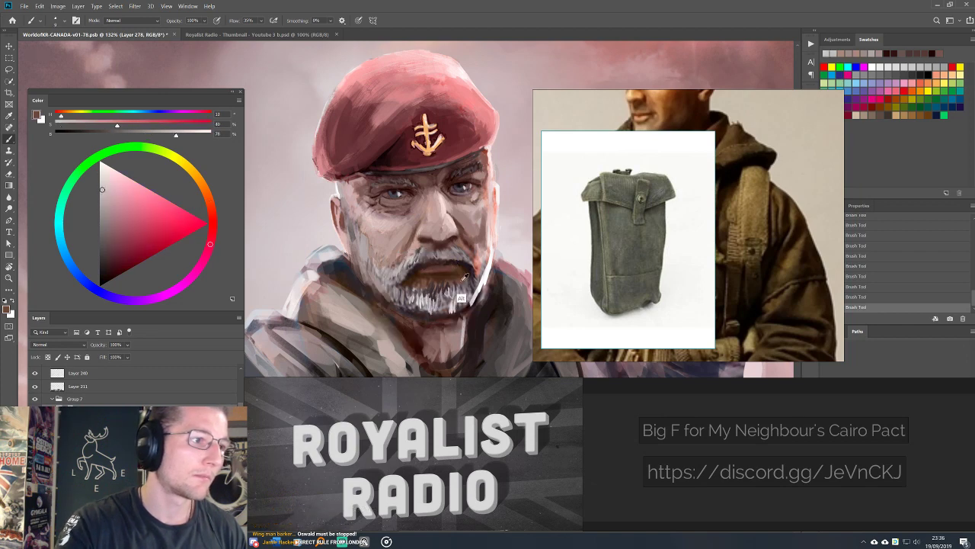
left_click(466, 275, "alt")
left_click(466, 278, "alt")
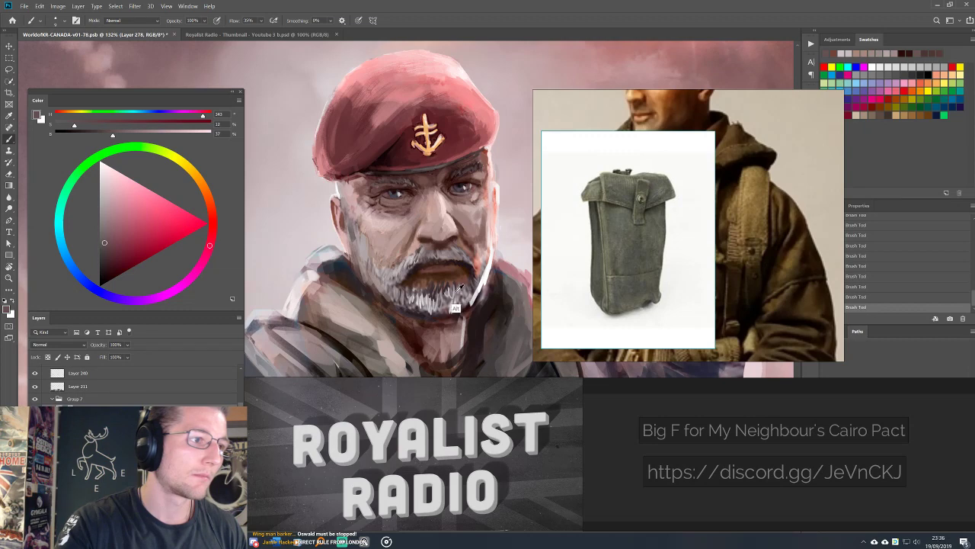
left_click(456, 321, "alt")
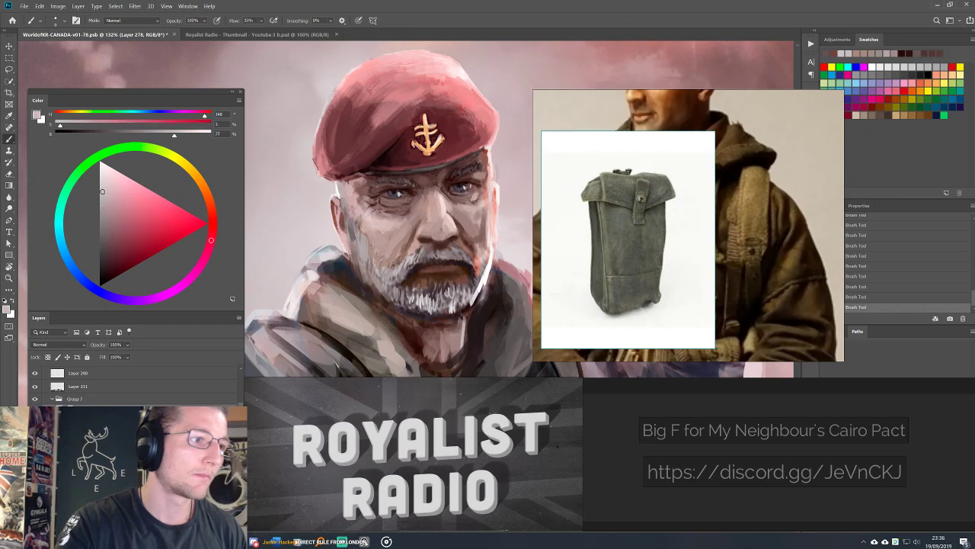
Blend the moustache and cheek beard beneath the beret's drooping side with sampled mid-grey and pinkish-beige tones.
left_click(402, 288, "alt")
left_click(402, 288, "alt")
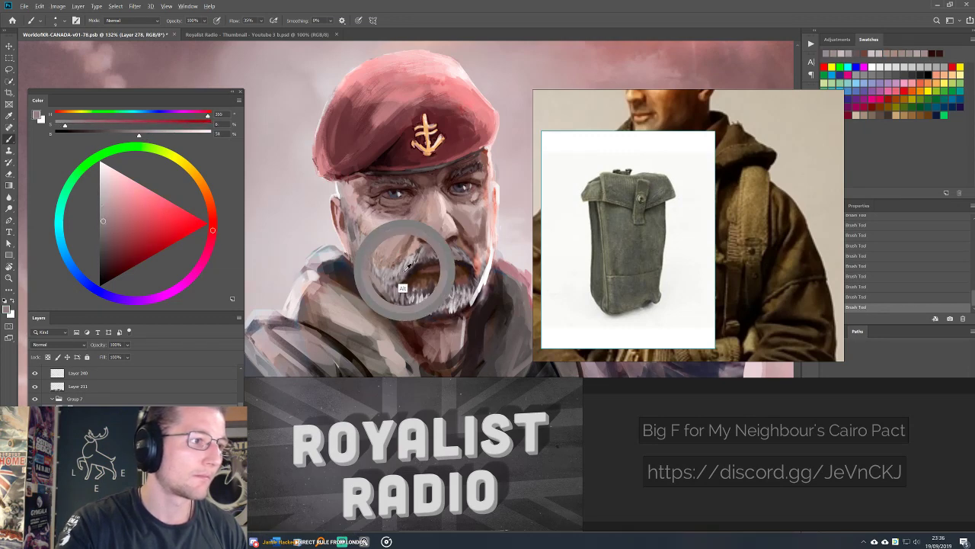
left_click(400, 250, "alt")
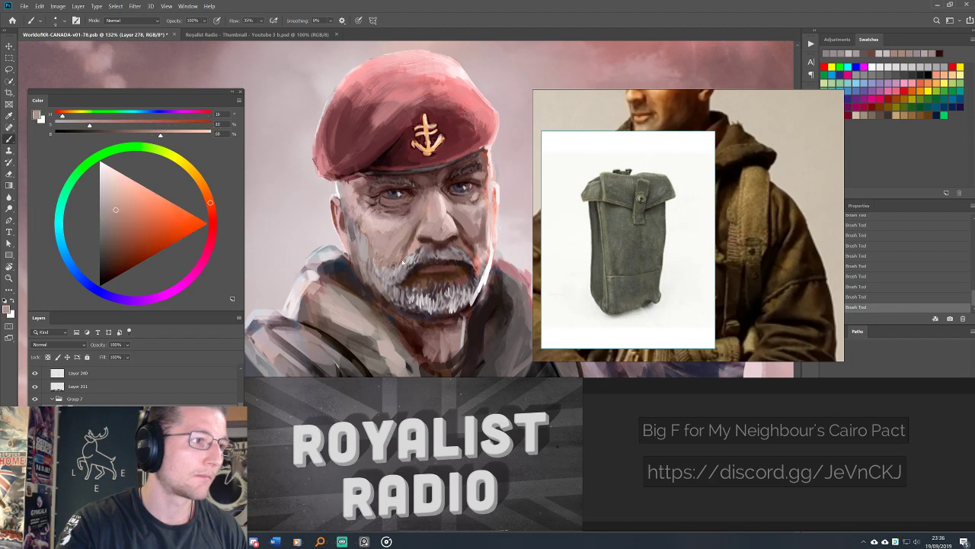
Refine the nose with sampled dark brown shading beneath it and light pink highlights on its tip.
left_click(423, 245, "alt")
left_click(438, 244, "alt")
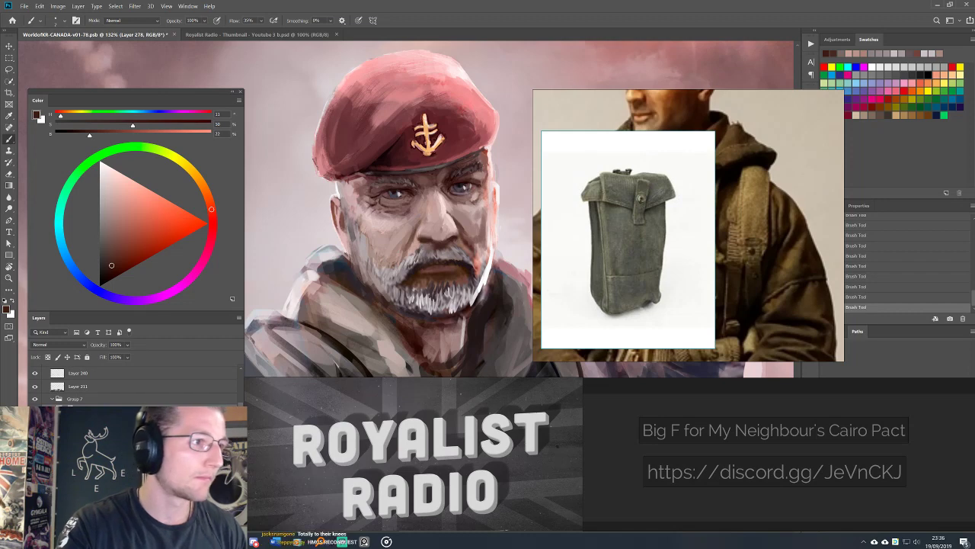
left_click(449, 228, "alt")
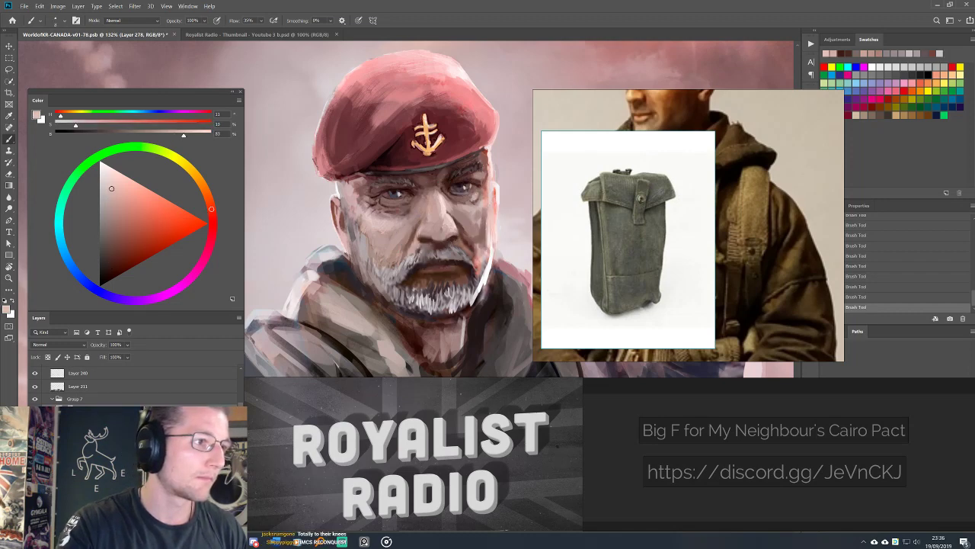
left_click(448, 221, "alt")
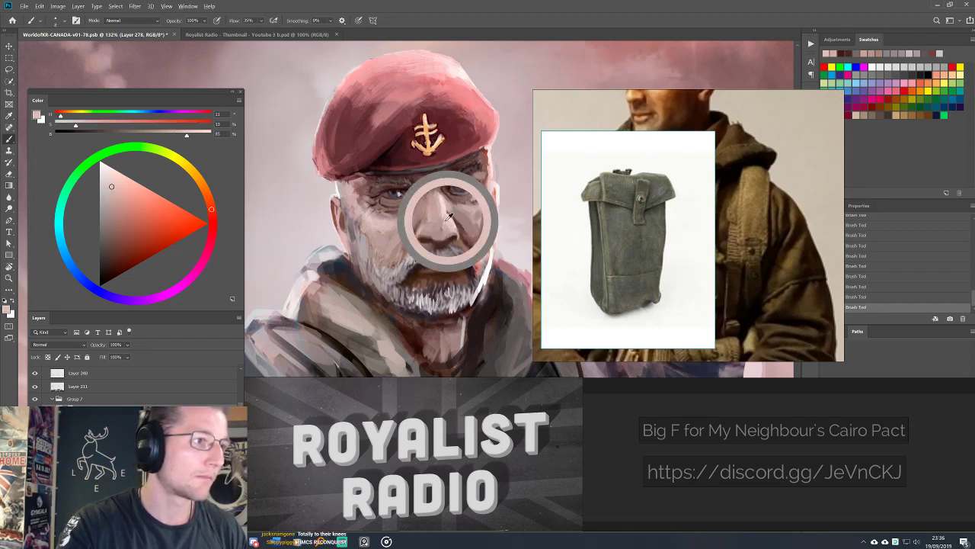
left_click(447, 223, "alt")
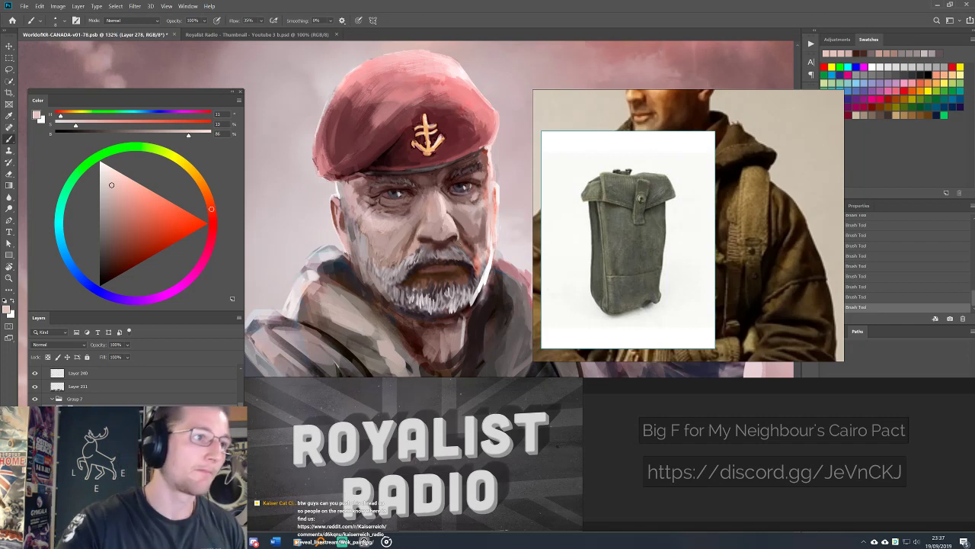
Touch up the bright rim along the face's edge with salmon and near-white pink, clean it with the Eraser, and merge the layer down.
left_click(495, 190, "alt")
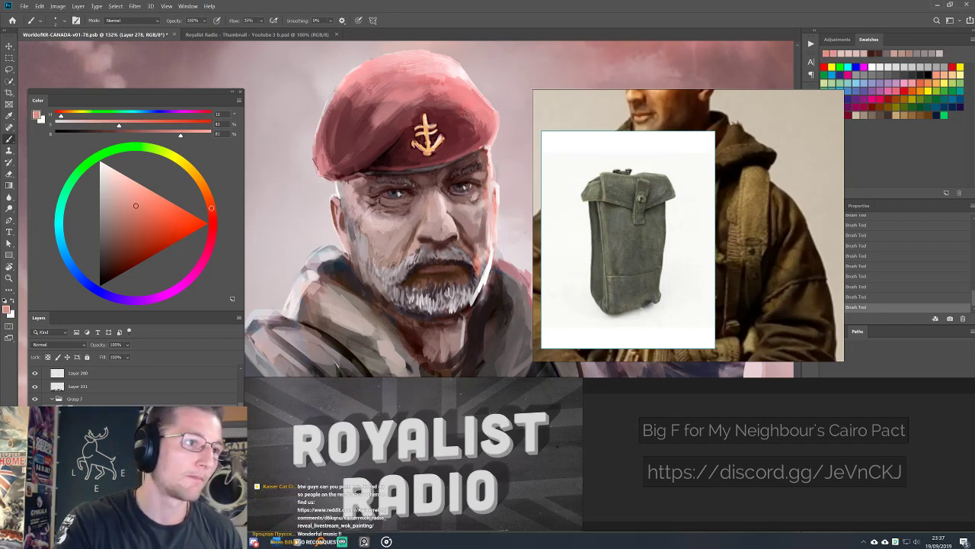
left_click(106, 168)
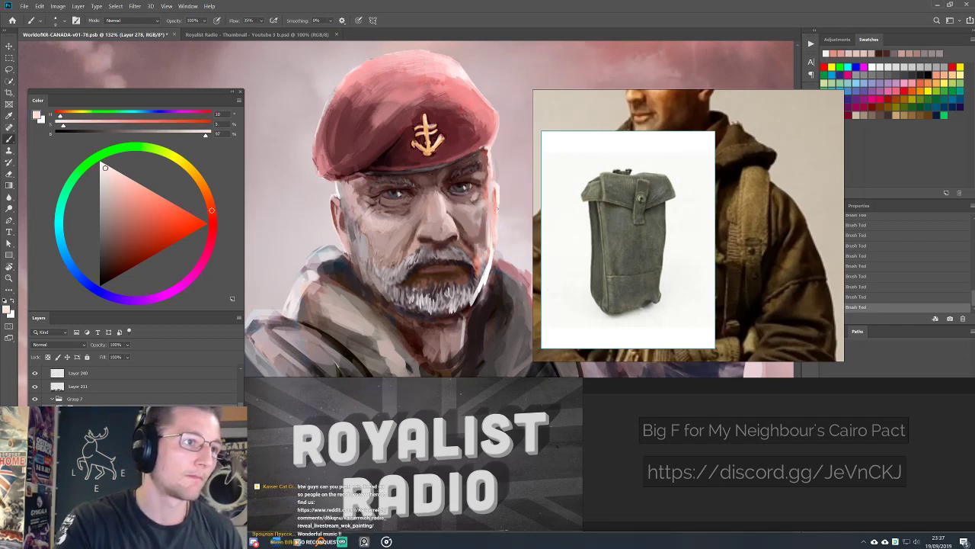
key("e")
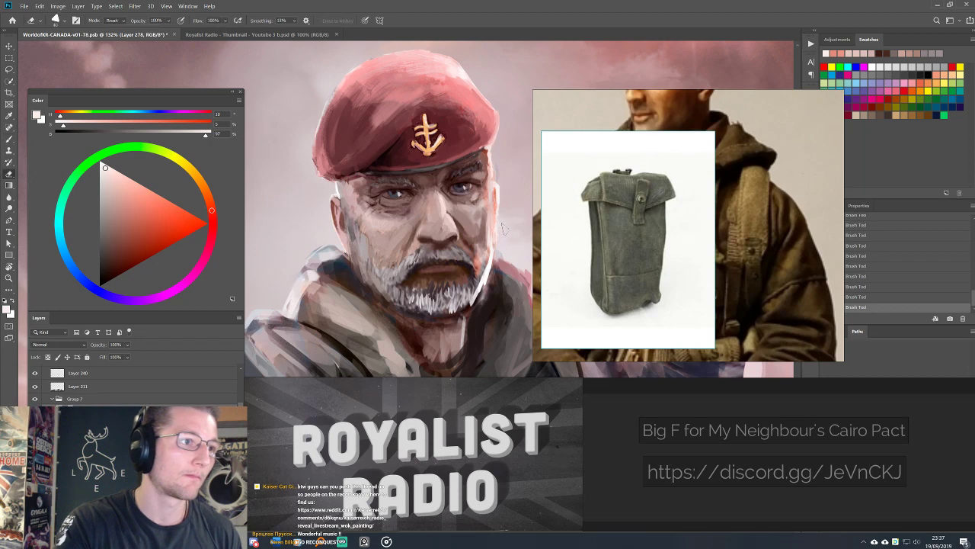
key("ctrl+e")
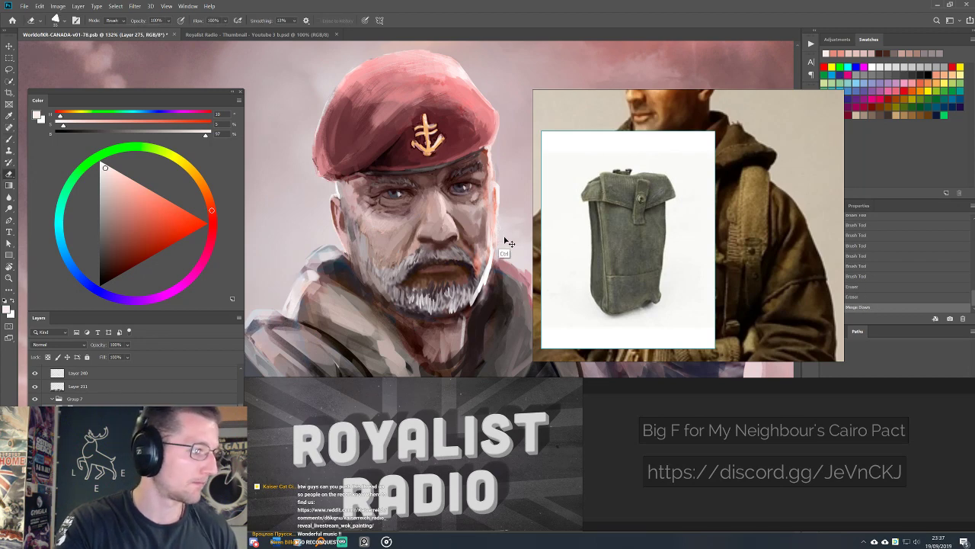
Merge the painted face layers down and touch up the cheek beside the nose with a sampled greyish pink.
key("ctrl+e")
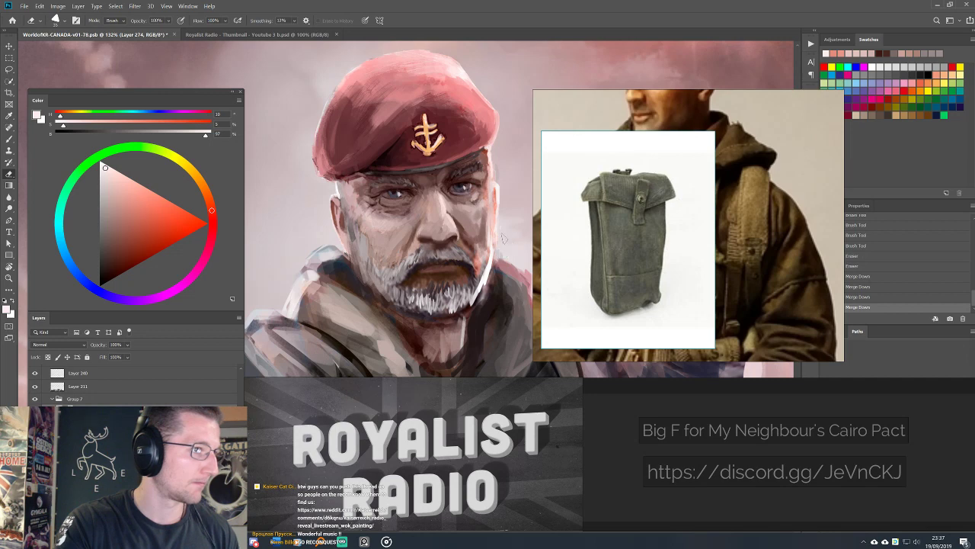
key("b")
left_click(469, 211, "alt")
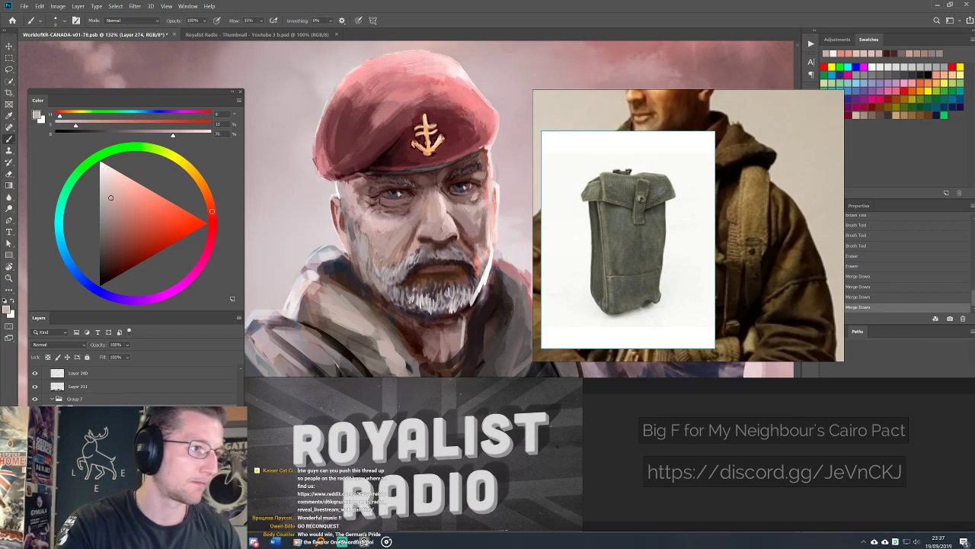
left_click_drag(471, 205, 474, 207)
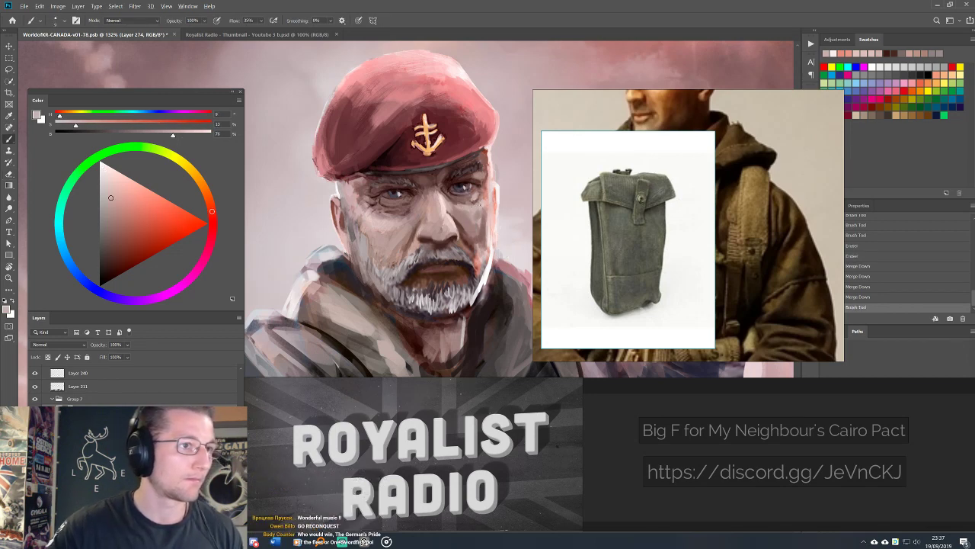
Touch up the cheek and the shadow beneath the beard with sampled muted pink, near-black brown and light mauve-grey.
scroll(485, 189, "down", 5)
left_click_drag(484, 242, 430, 144)
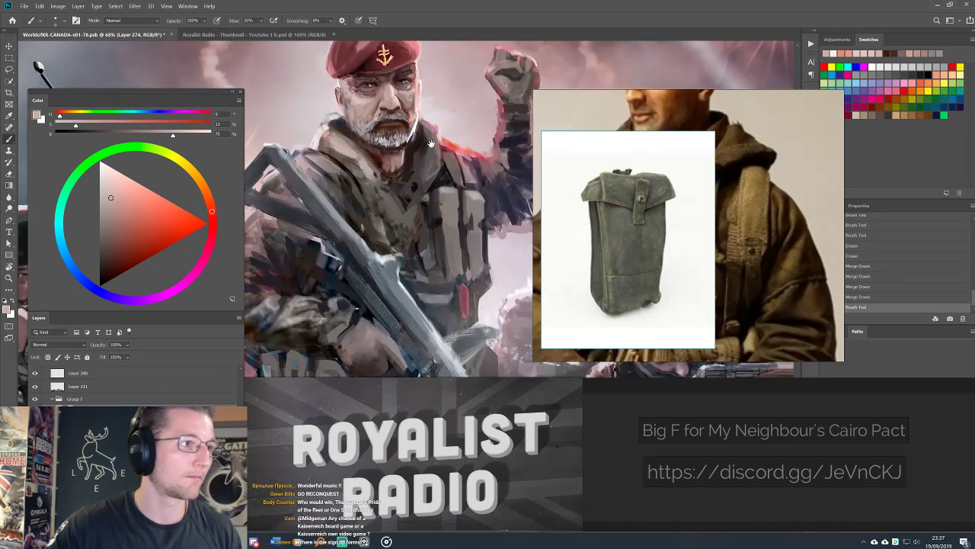
left_click(365, 131, "alt")
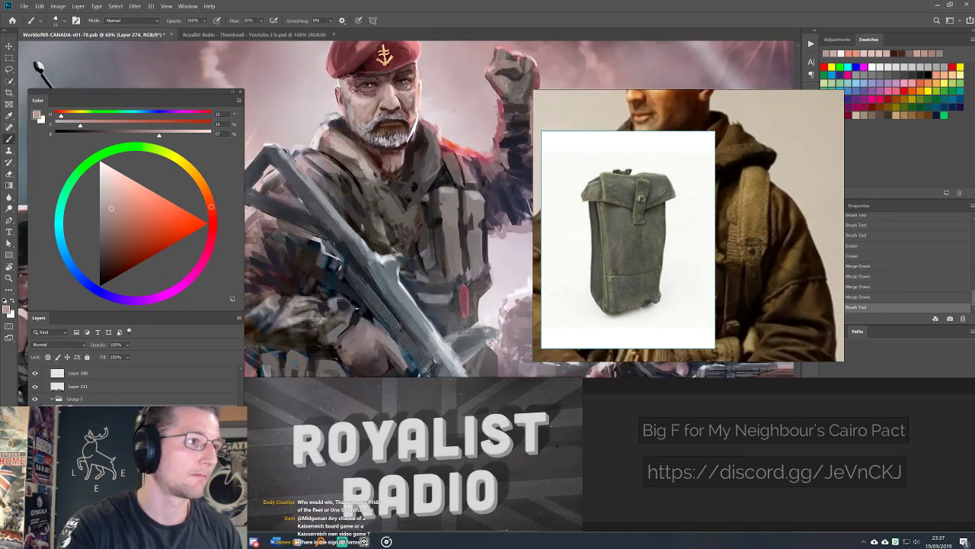
left_click(404, 156, "alt")
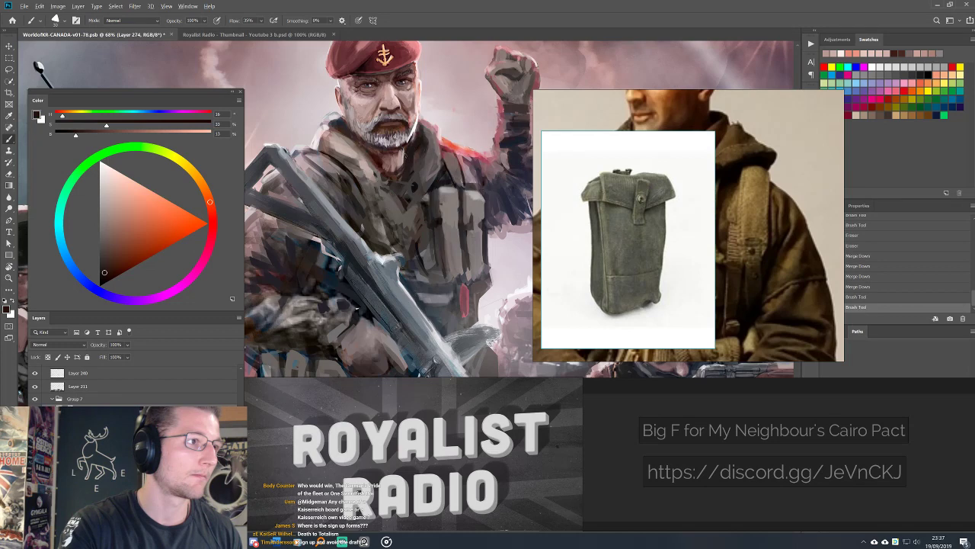
left_click(406, 153, "alt")
left_click_drag(407, 133, 423, 183)
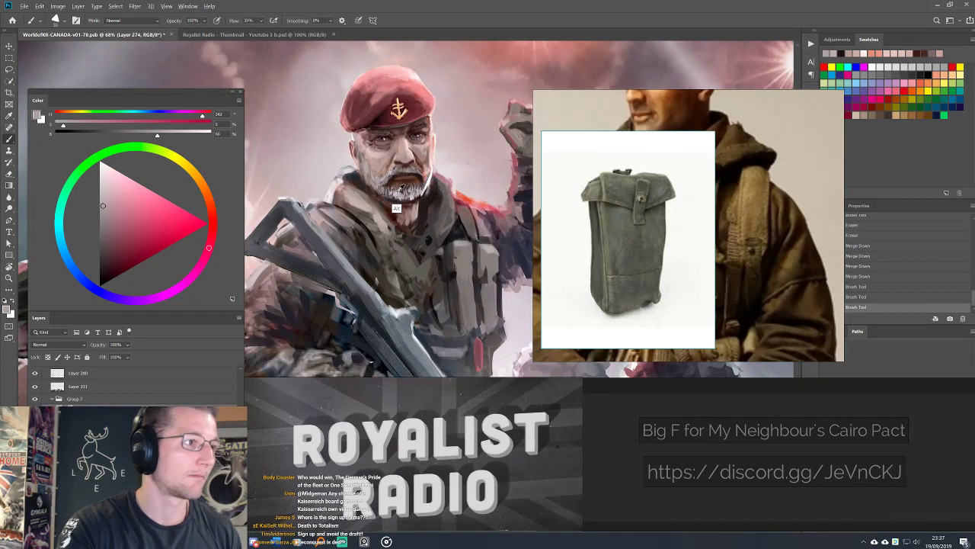
Blend the cheek beard and jawline with sampled dark mauve, mid-grey and pale pinkish-grey tones.
left_click(392, 190, "alt")
left_click(391, 190, "alt")
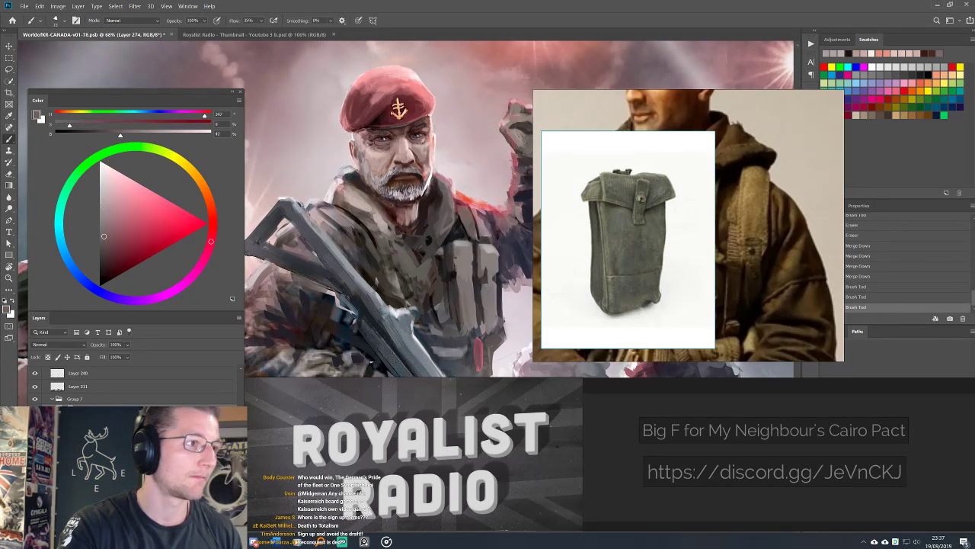
left_click(386, 179, "alt")
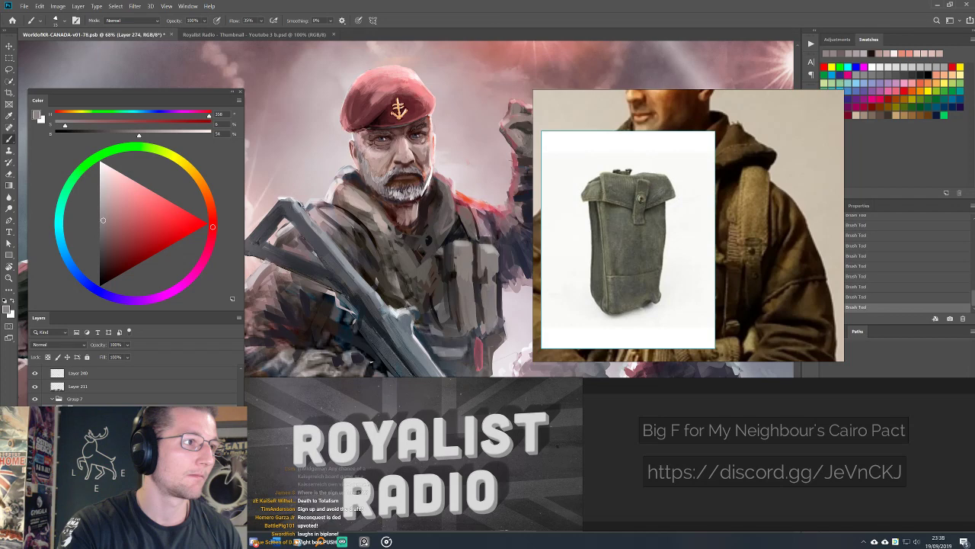
left_click(368, 164, "alt")
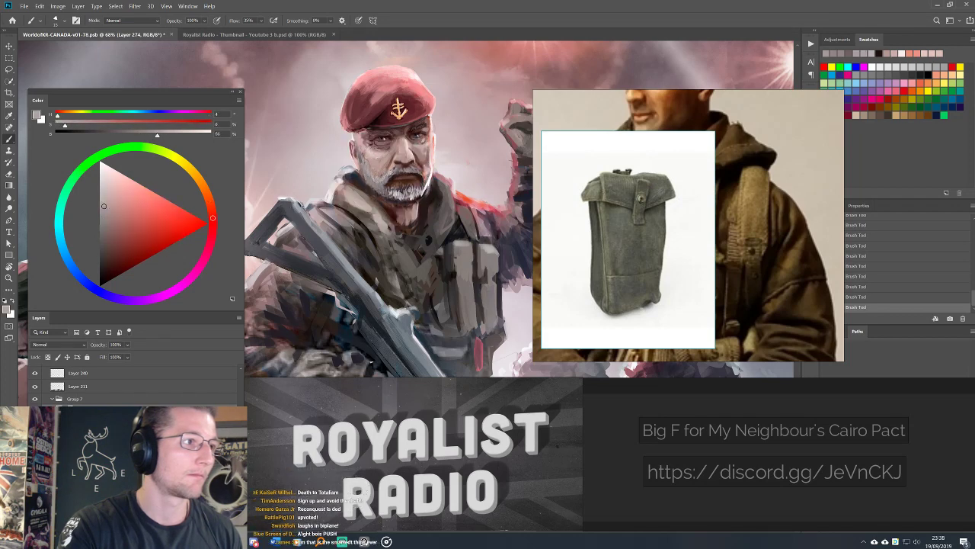
left_click(370, 165, "alt")
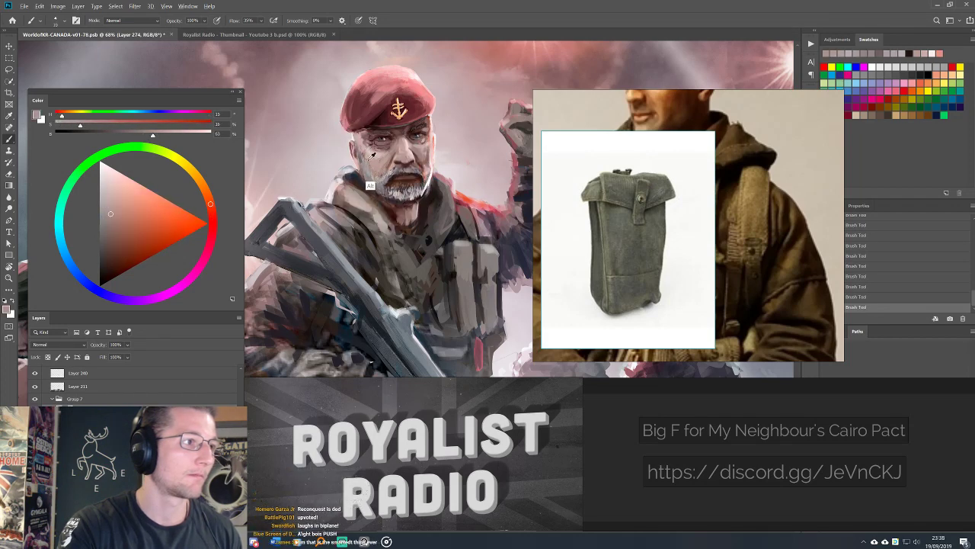
left_click_drag(372, 166, 398, 196)
left_click(395, 194, "alt")
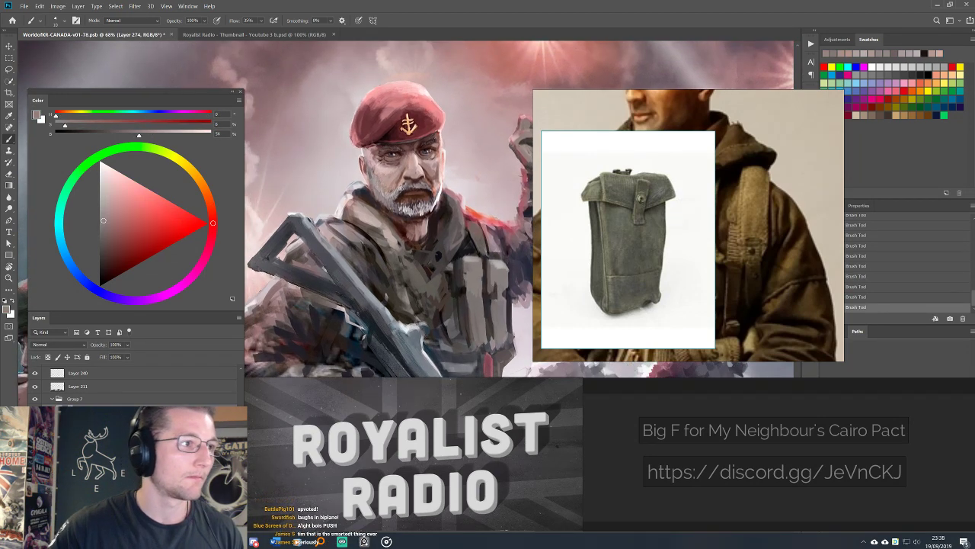
Stamp all visible artwork onto a new layer at the top of the layer stack.
key("ctrl+0")
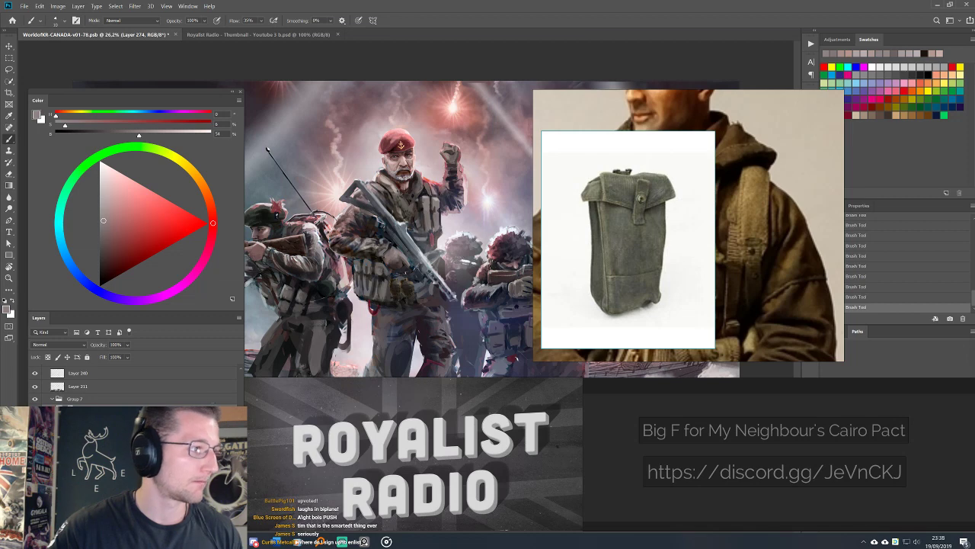
left_click(99, 371)
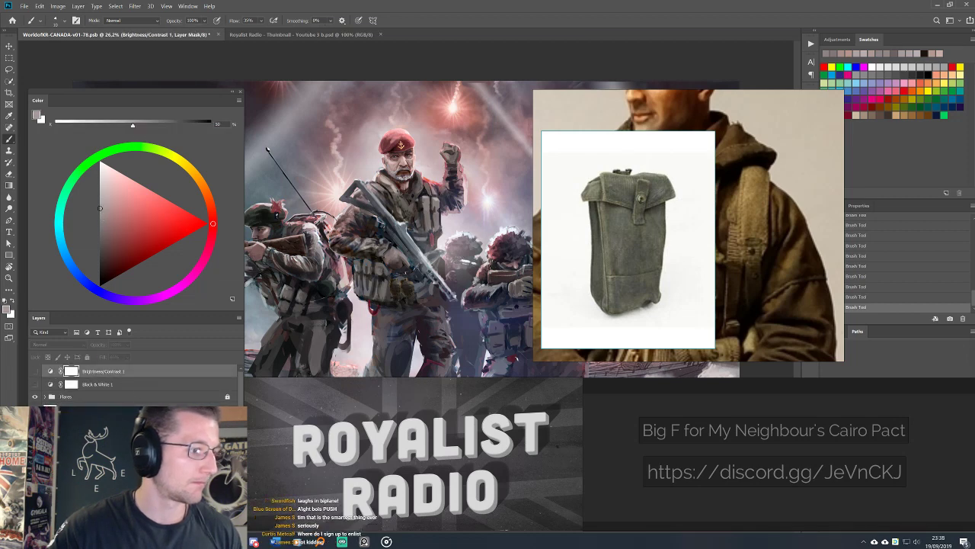
key("ctrl+shift+alt+n")
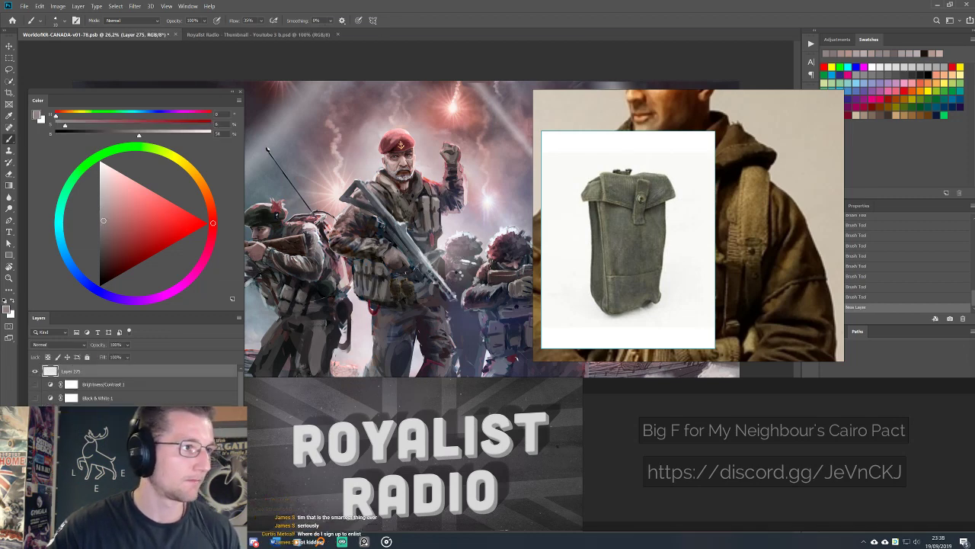
key("ctrl+shift+alt+e")
Scale the stamped copy of the whole painting down to a small thumbnail in the canvas centre and clear the selection.
key("m")
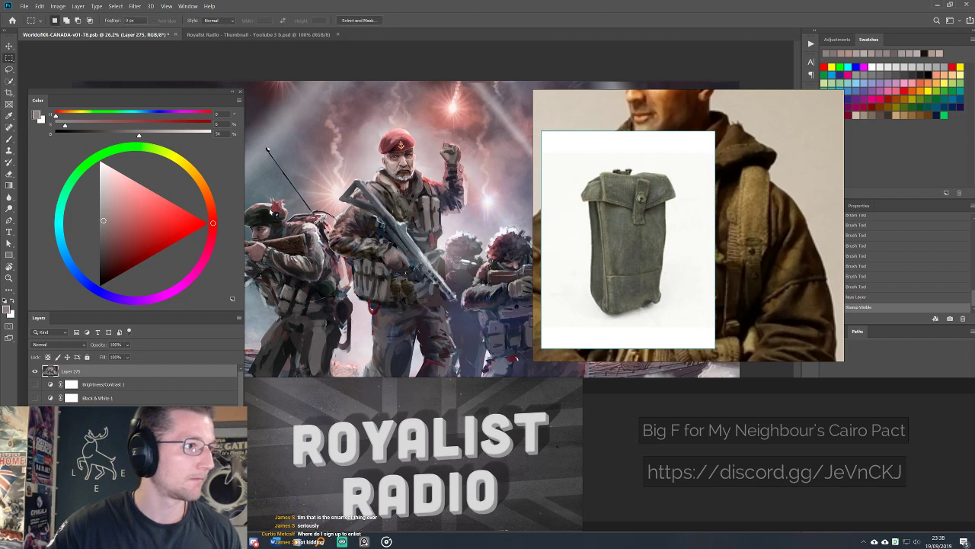
scroll(393, 172, "down", 3)
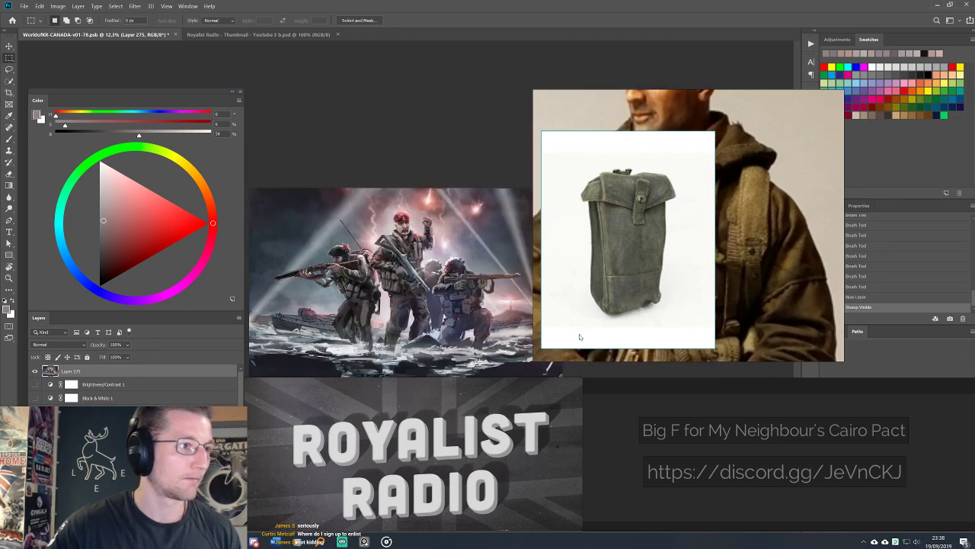
scroll(371, 204, "down", 1)
left_click_drag(293, 212, 583, 351)
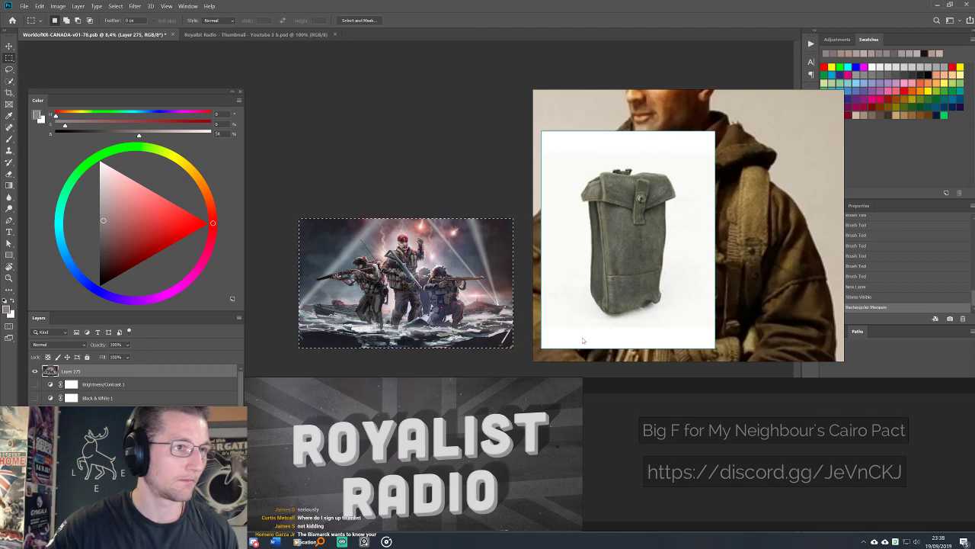
key("ctrl+t")
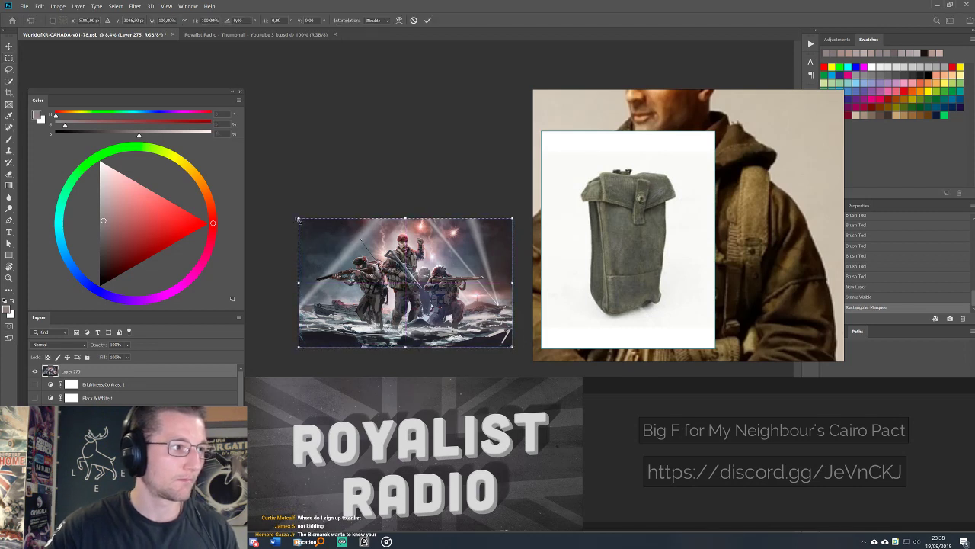
left_click_drag(298, 221, 456, 315)
key("Return")
key("ctrl+d")
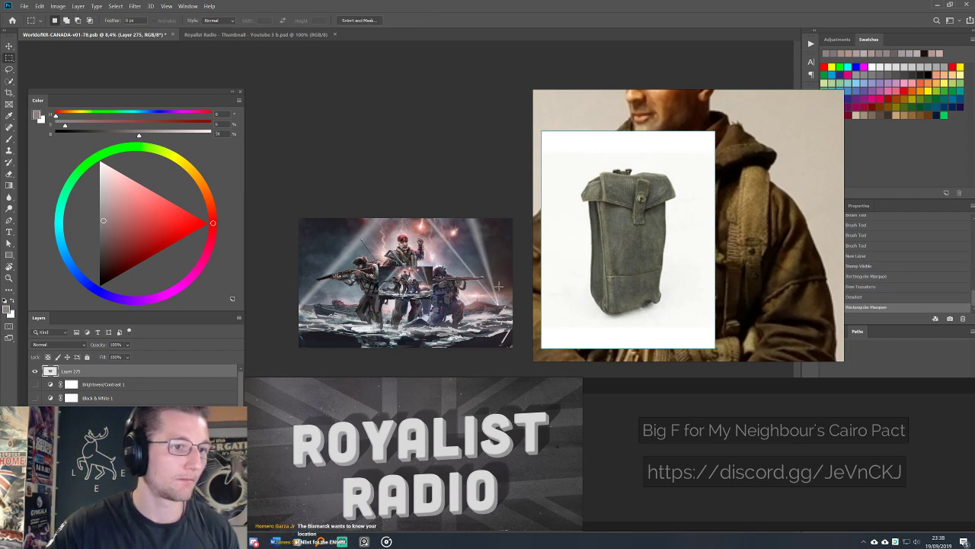
key("ctrl+d")
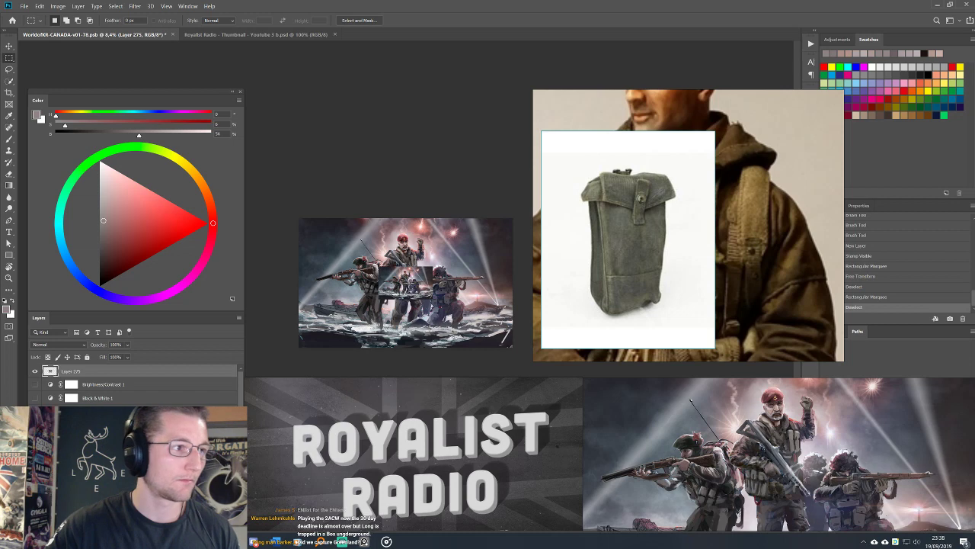
Delete the thumbnail layer and undo the deletion.
key("v")
left_click_drag(404, 281, 399, 282)
key("Delete")
scroll(398, 282, "up", 5)
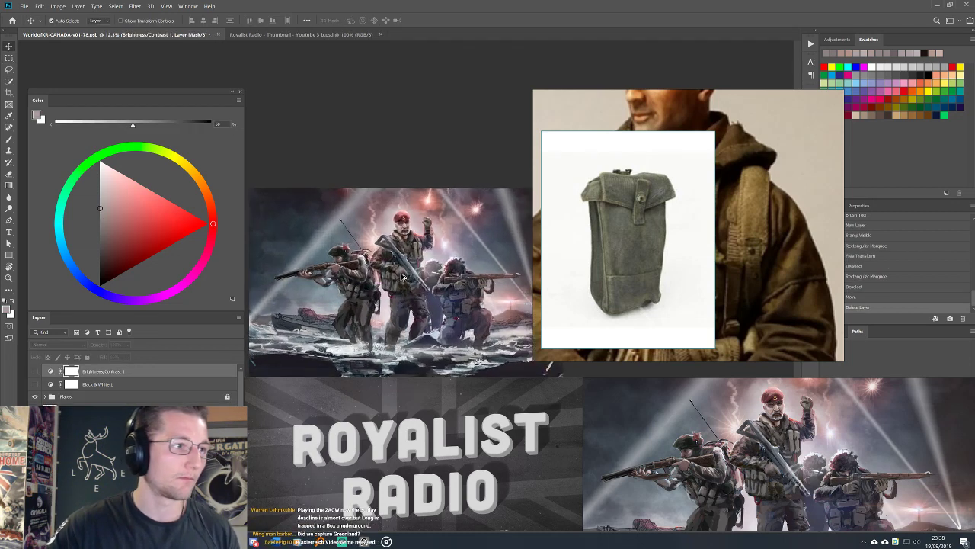
key("ctrl+z")
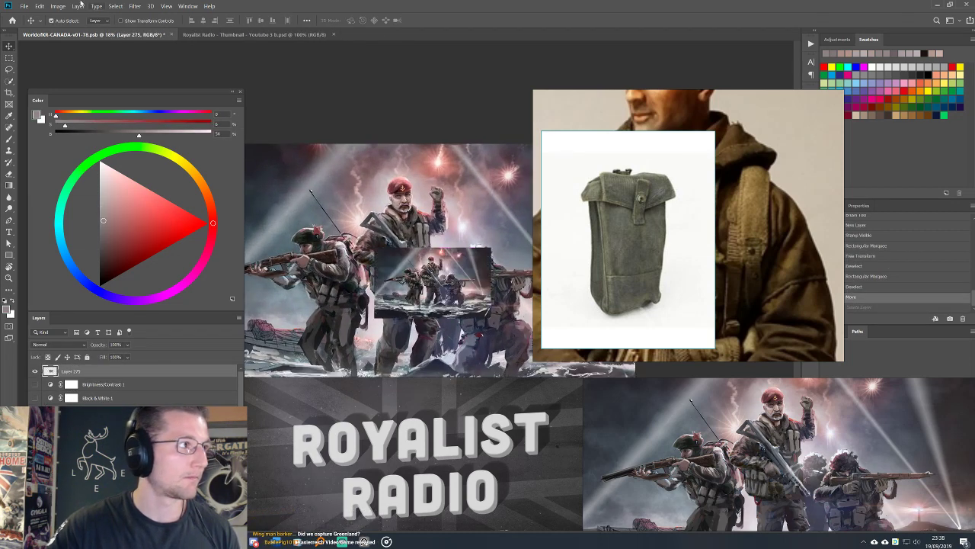
left_click(58, 6)
mouse_move(79, 28)
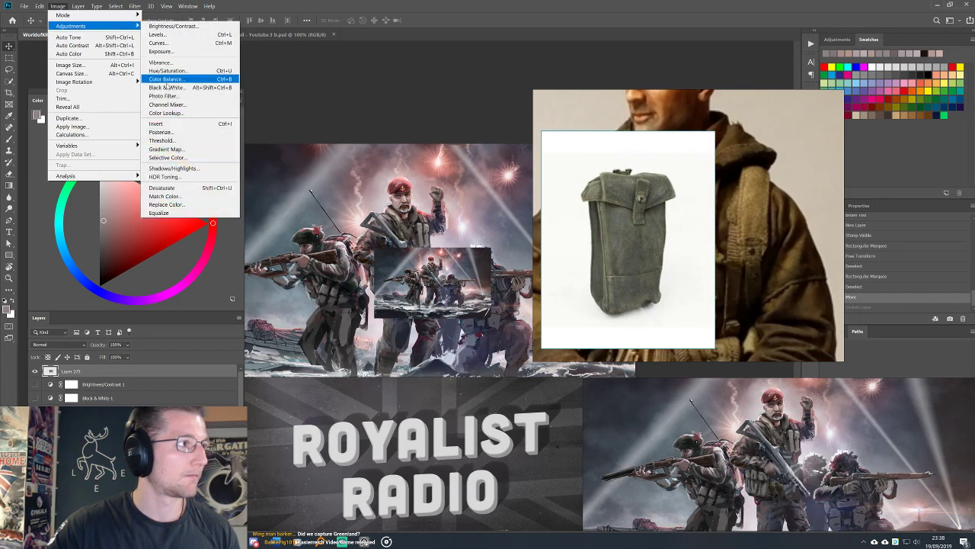
left_click(168, 78)
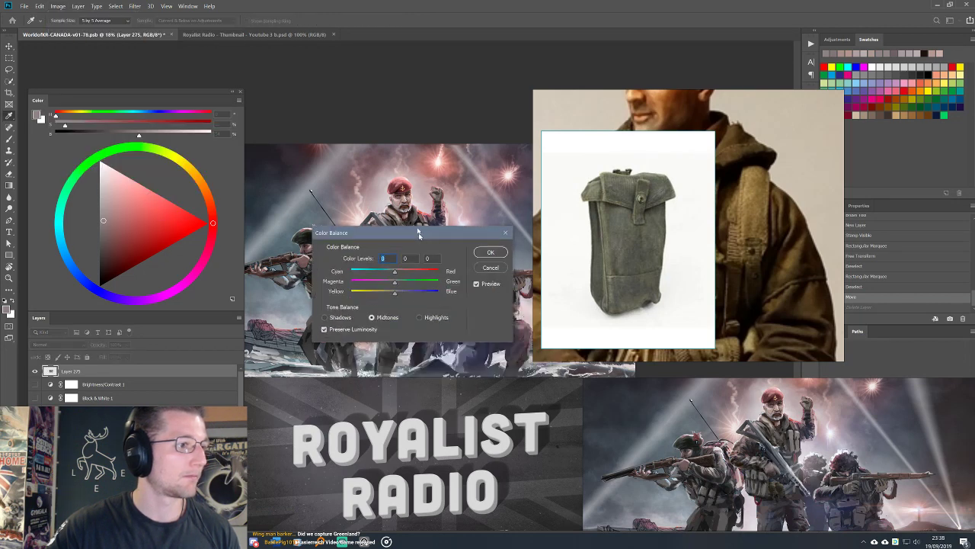
left_click(489, 263)
Raise the thumbnail layer's saturation to +19 with Hue/Saturation.
left_click(58, 6)
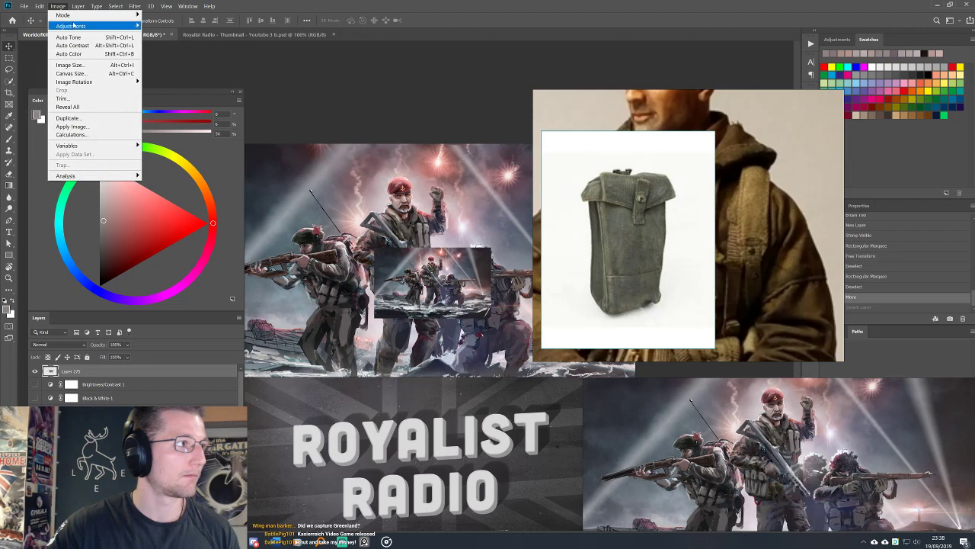
mouse_move(70, 26)
left_click(168, 70)
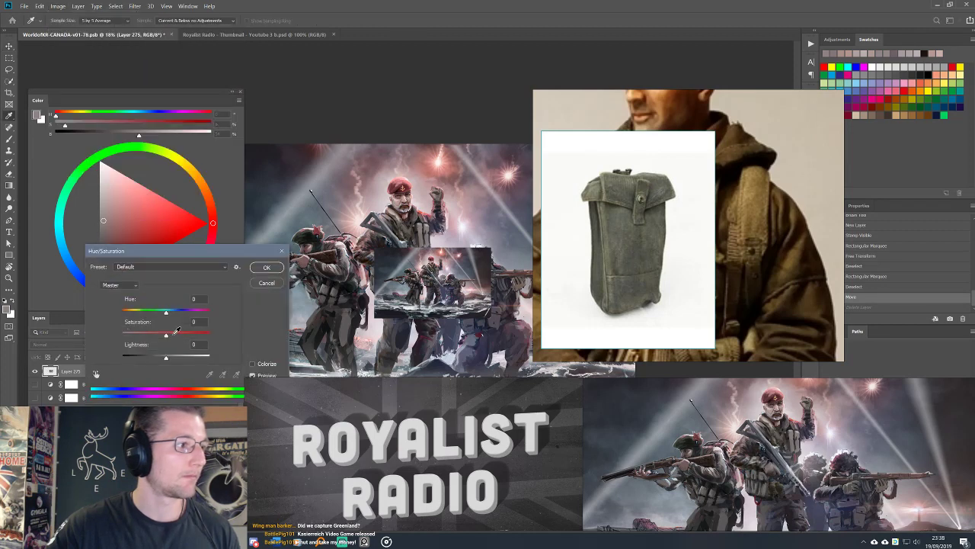
left_click_drag(167, 335, 175, 336)
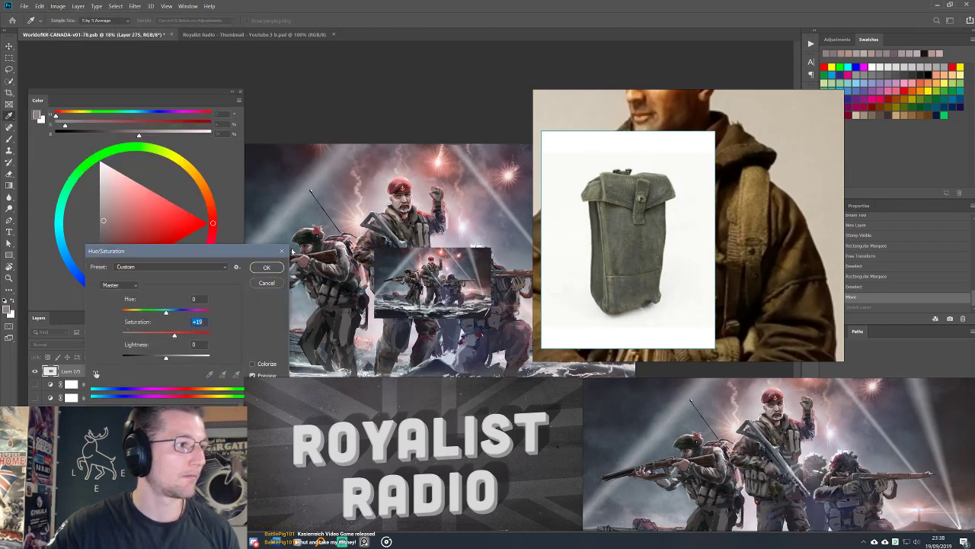
left_click(267, 266)
Marquee the thumbnail area, clear the selection and delete the thumbnail layer.
left_click(9, 58)
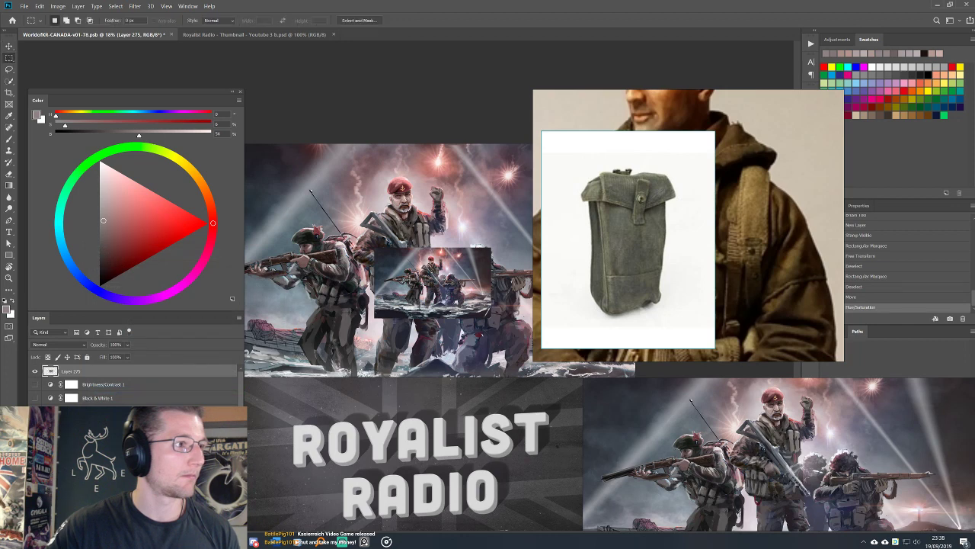
left_click_drag(341, 251, 411, 332)
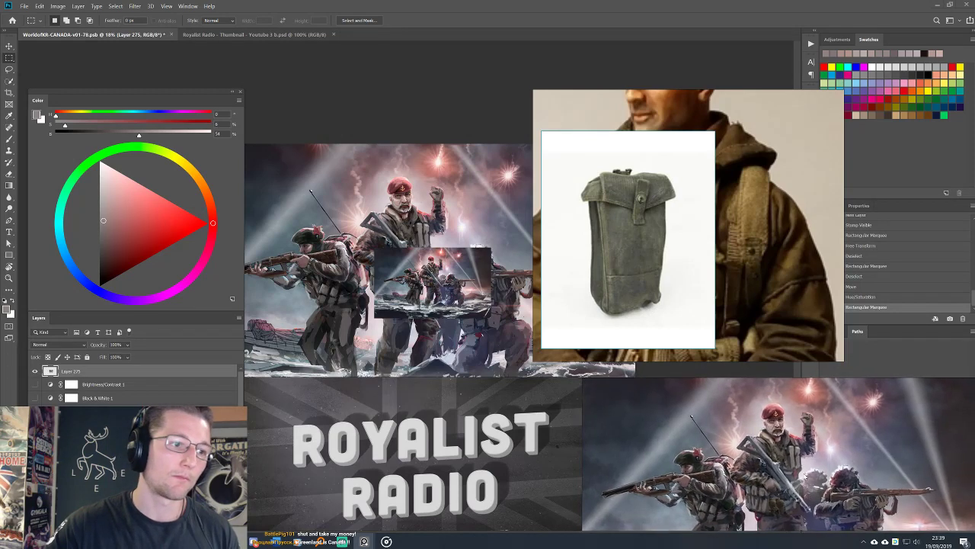
key("v")
left_click_drag(434, 193, 436, 189)
key("ctrl+d")
left_click_drag(457, 291, 459, 292)
key("Delete")
scroll(396, 259, "up", 3)
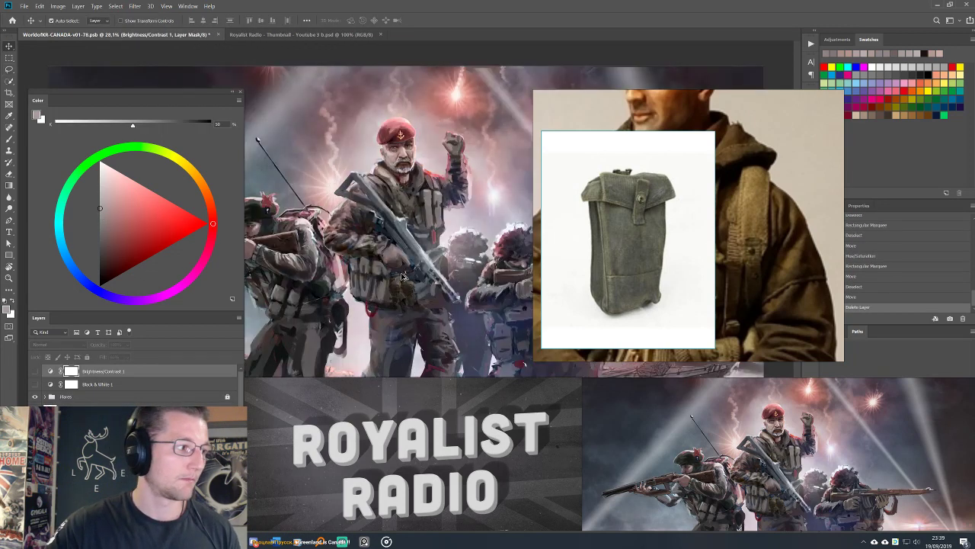
Handwrite the message "GOING FOR A SNACK" in red across the central soldier on a new layer.
key("ctrl+shift+alt+n")
key("b")
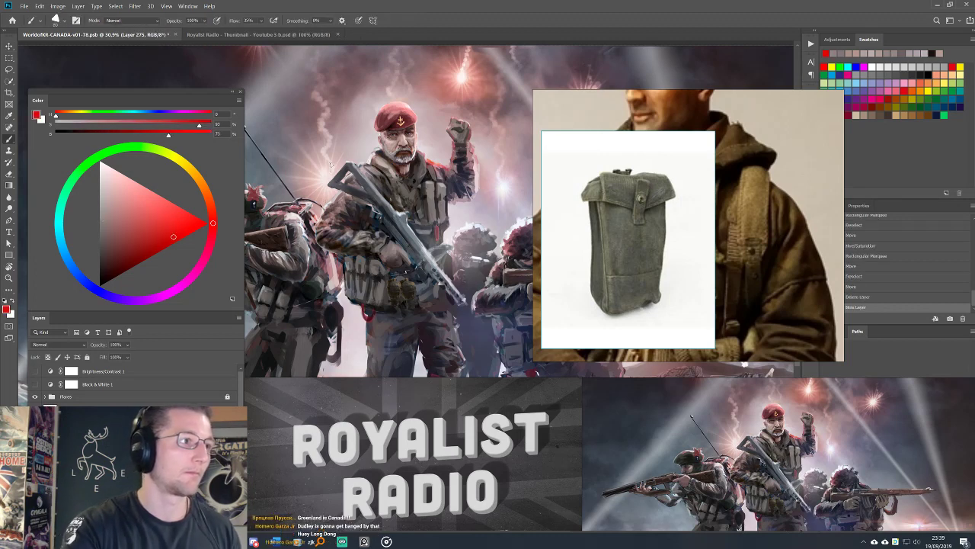
mouse_move(341, 146)
left_mouse_down()
mouse_move(350, 169)
mouse_move(383, 161)
mouse_move(397, 187)
mouse_move(417, 164)
mouse_move(445, 160)
mouse_move(454, 186)
left_mouse_up()
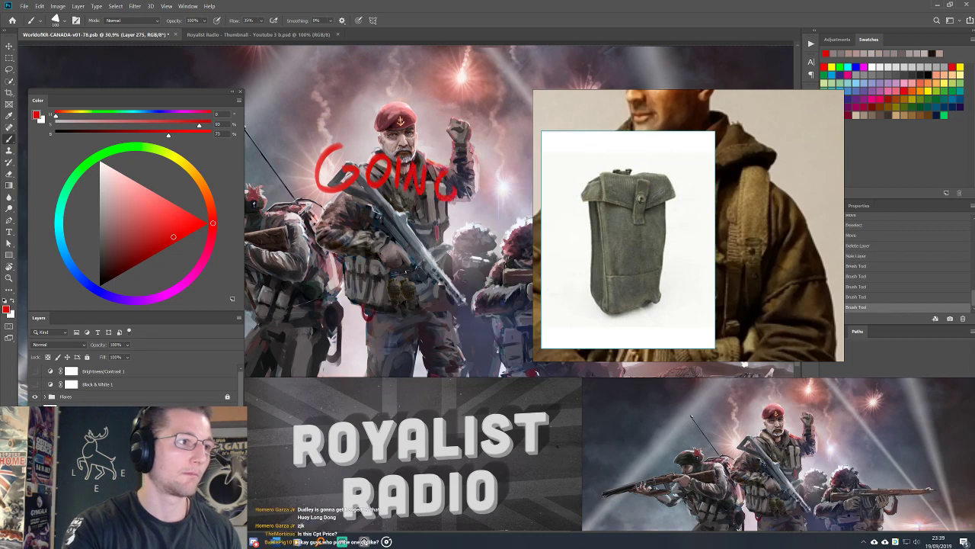
left_click_drag(355, 211, 345, 242)
left_click_drag(355, 211, 372, 208)
mouse_move(349, 226)
left_mouse_down()
mouse_move(386, 221)
mouse_move(405, 241)
left_mouse_up()
left_click_drag(403, 230, 420, 221)
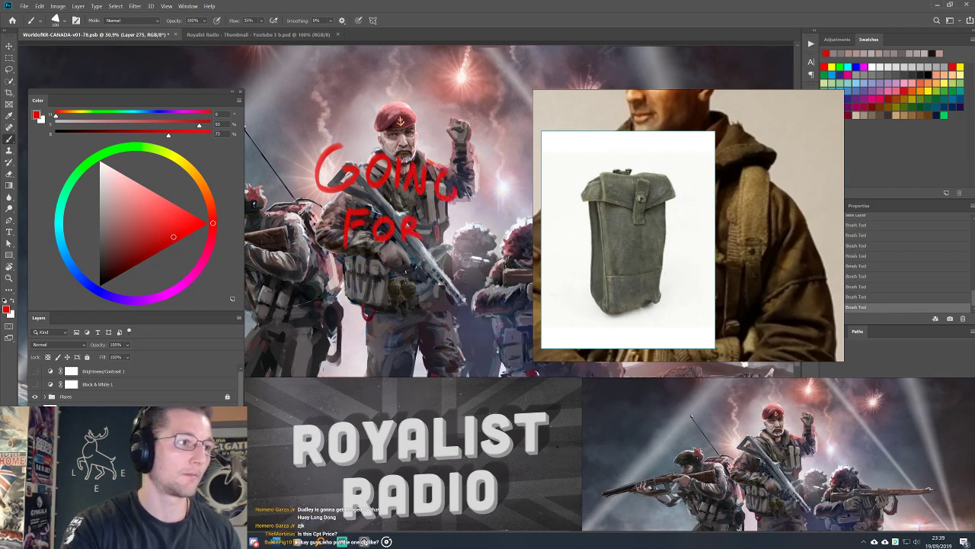
mouse_move(342, 292)
left_mouse_down()
mouse_move(345, 323)
mouse_move(364, 302)
mouse_move(414, 304)
mouse_move(423, 326)
mouse_move(419, 314)
mouse_move(440, 328)
left_mouse_up()
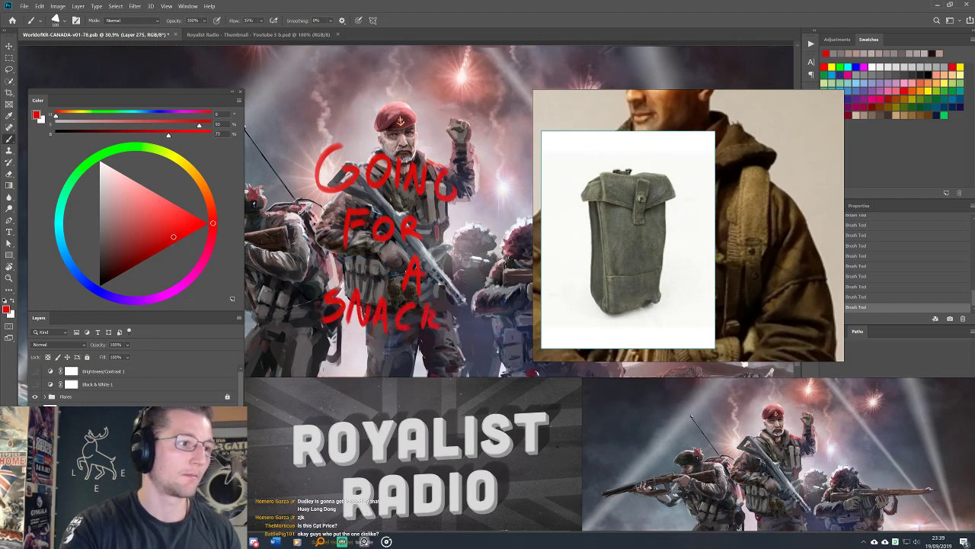
Sign the handwritten break message with "-BRB" and delete the whole message layer.
mouse_move(330, 350)
left_mouse_down()
mouse_move(366, 347)
mouse_move(396, 362)
left_mouse_up()
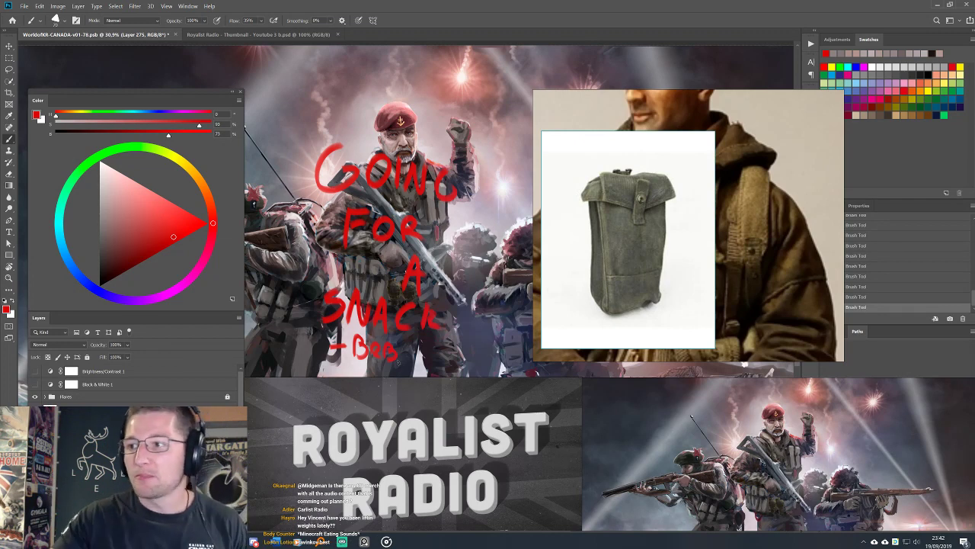
key("v")
left_click(395, 229)
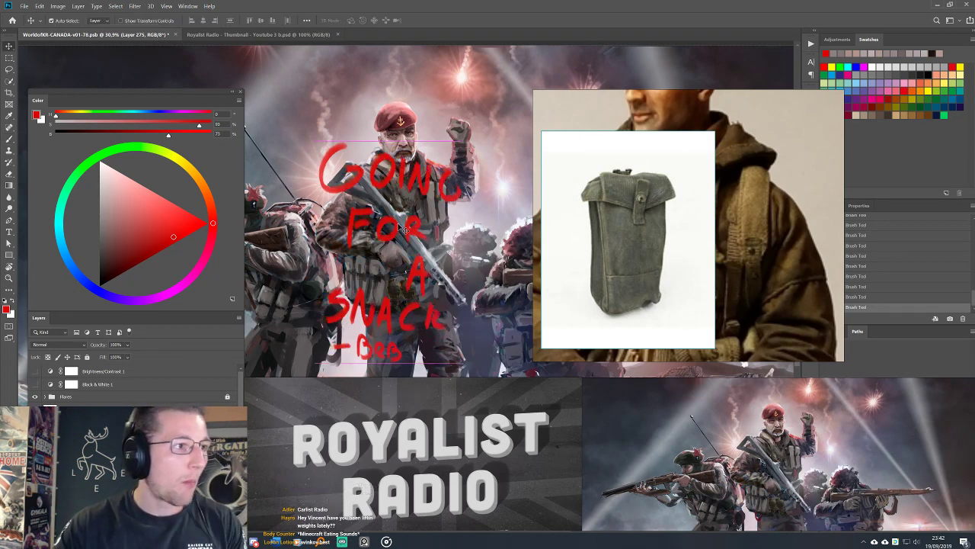
key("Delete")
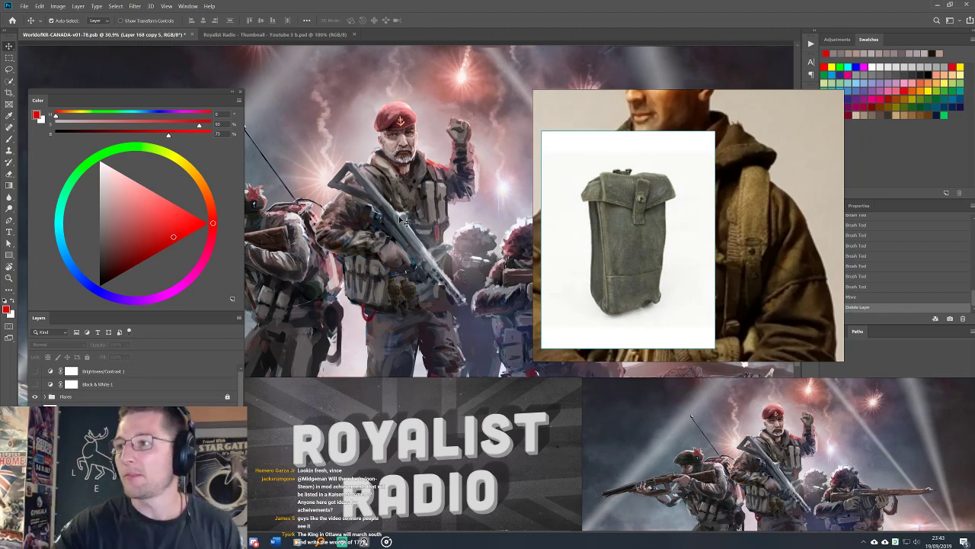
Create a new layer above the central soldier's layer and paint the chest pouch with a sampled grey-brown.
left_click(389, 212)
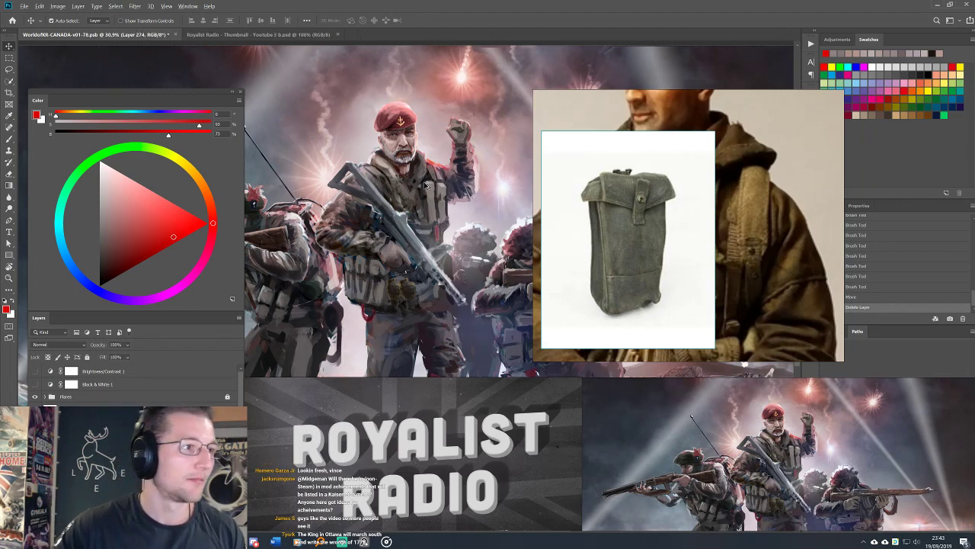
scroll(425, 185, "up", 5)
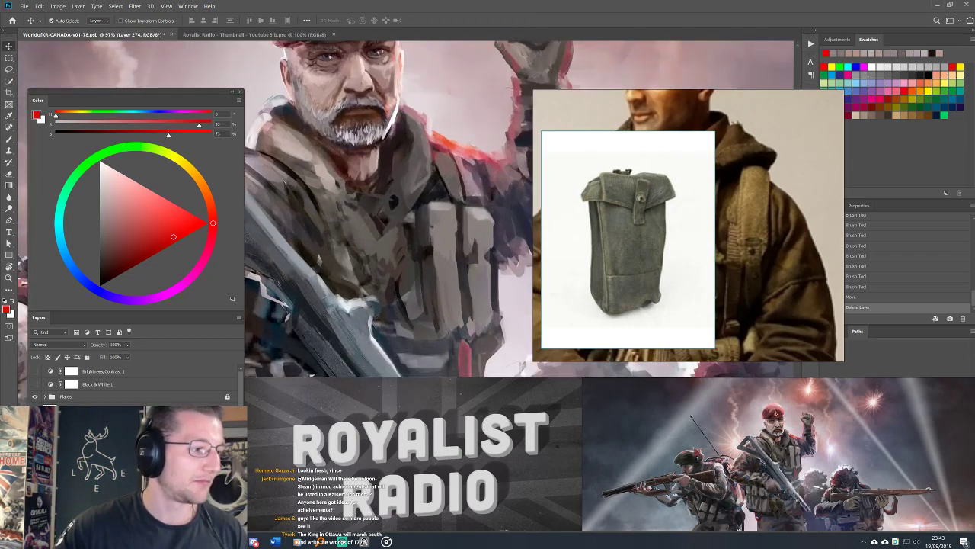
key("ctrl+shift+alt+n")
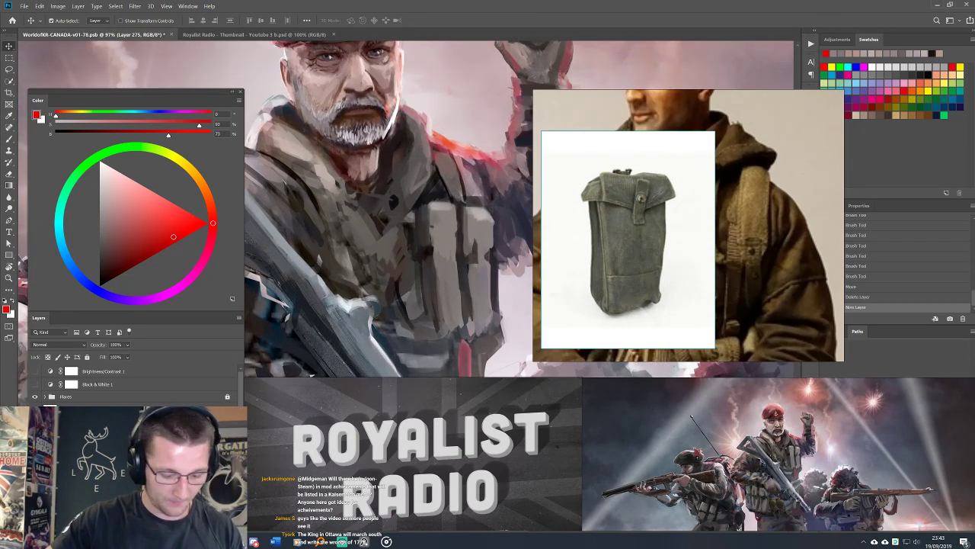
key("b")
left_click(453, 230, "alt")
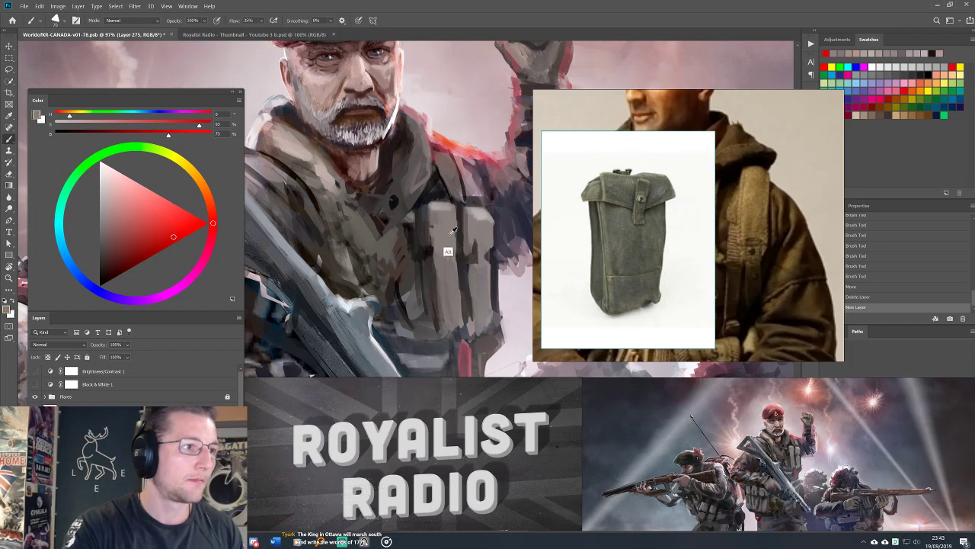
left_click(453, 230)
left_click(435, 223)
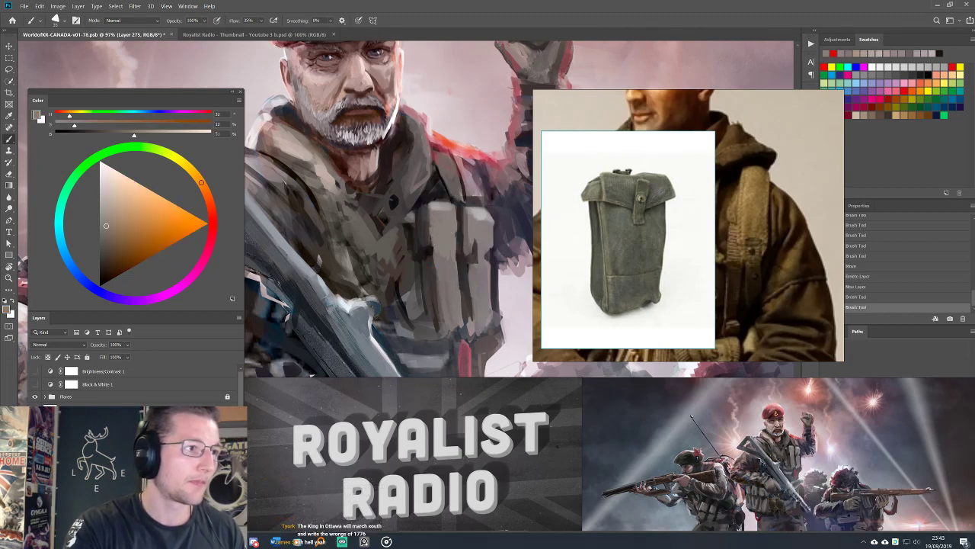
left_click_drag(433, 238, 433, 255)
Darken the gap between the chest pouches and touch up the shoulder strap with sampled brown tones.
left_click(461, 247, "alt")
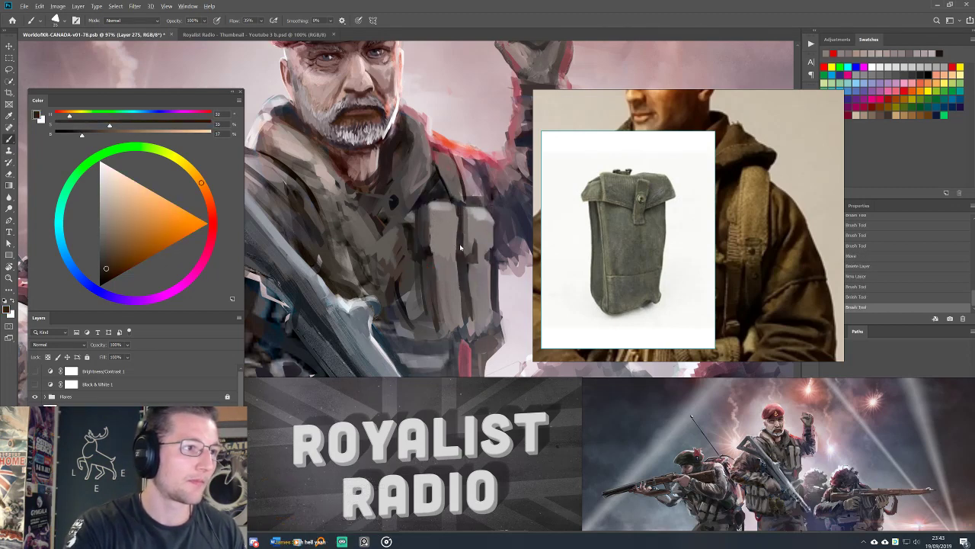
left_click(457, 217, "alt")
mouse_move(456, 205)
left_mouse_down()
mouse_move(457, 180)
mouse_move(453, 217)
left_mouse_up()
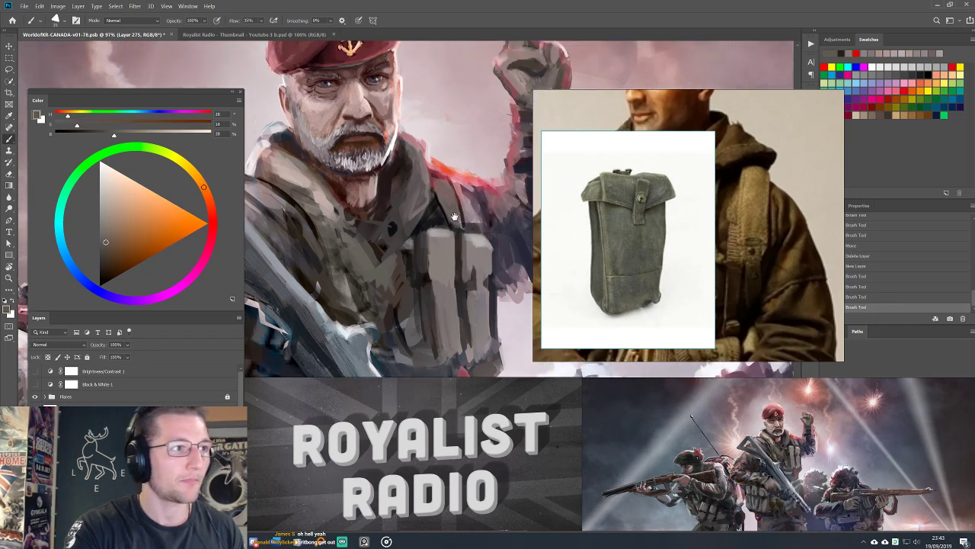
left_click(444, 209, "alt")
left_click_drag(438, 177, 438, 165)
Repaint the rim-lit edge of the soldier's raised-arm shoulder with sampled pale pink, orange-red and mauve.
left_click(427, 154, "alt")
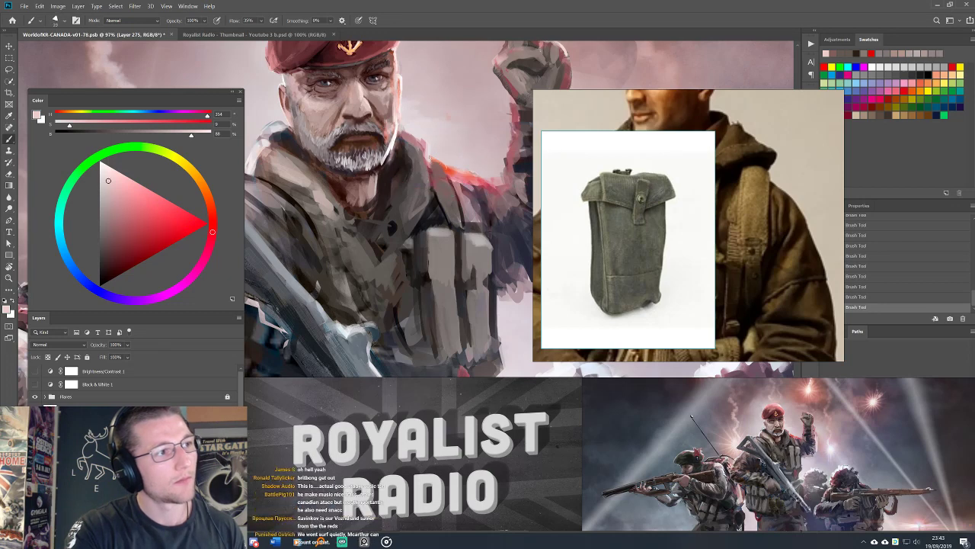
left_click(443, 183, "alt")
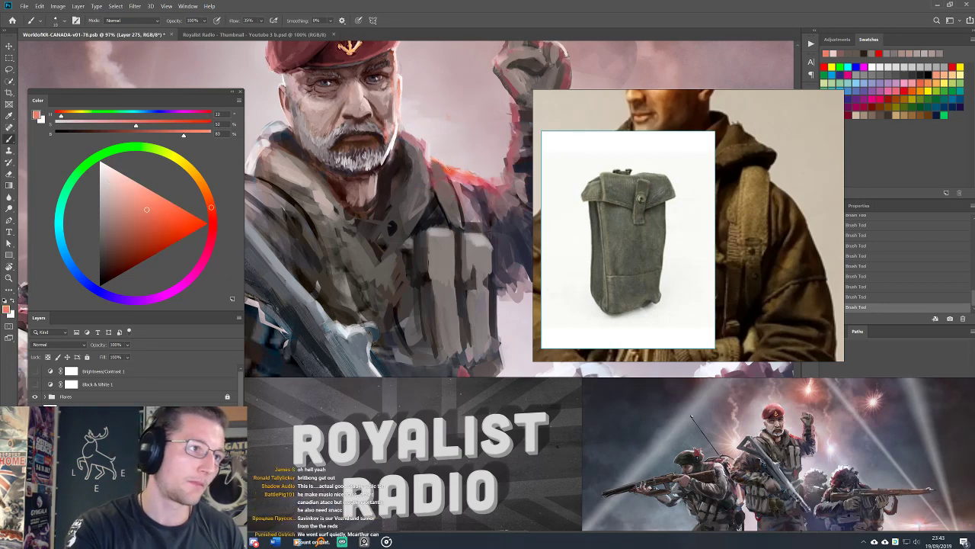
left_click(462, 167, "alt")
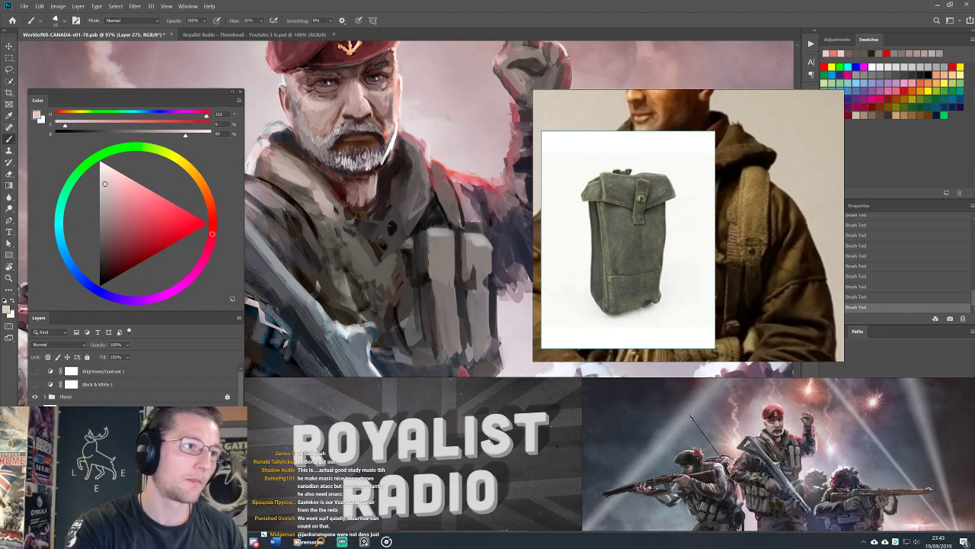
left_click(466, 190, "alt")
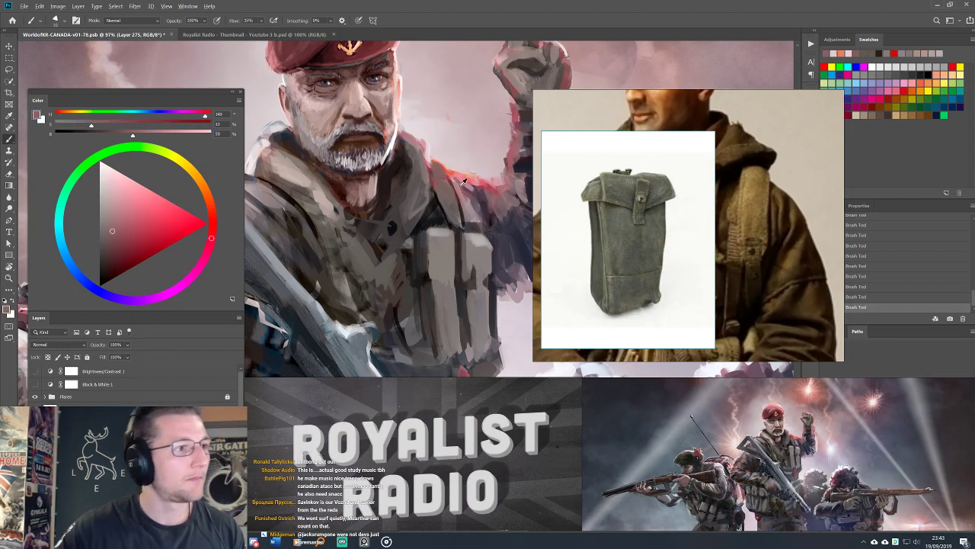
scroll(462, 182, "down", 6)
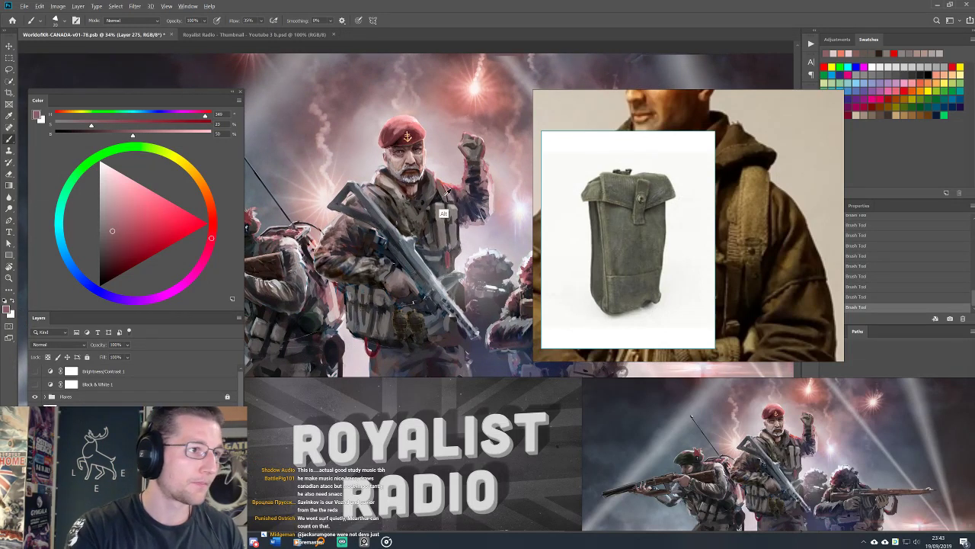
Refine the webbing strap below the raised-arm shoulder with dark and mid browns sampled from the vest.
left_click(440, 196, "alt")
left_click(440, 196, "alt")
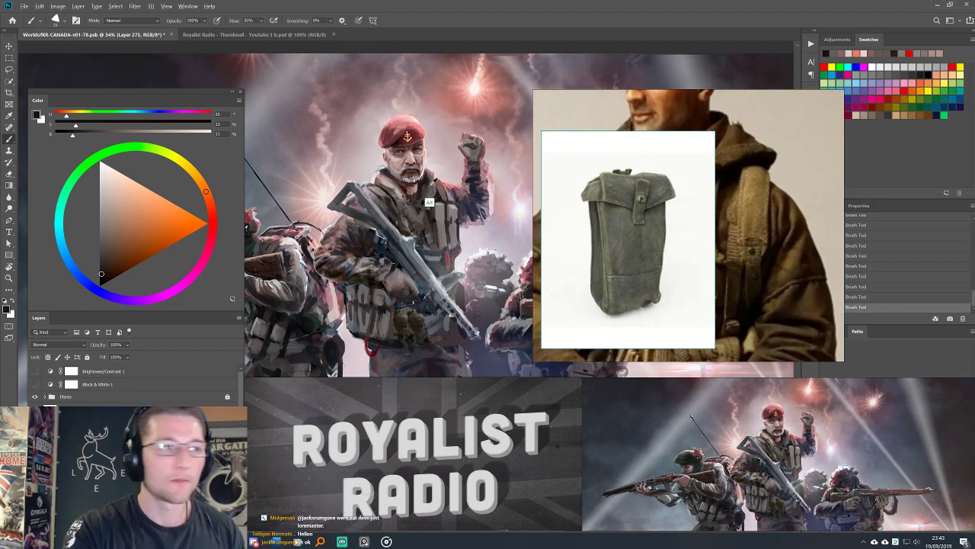
left_click(438, 198, "alt")
left_click(445, 194, "alt")
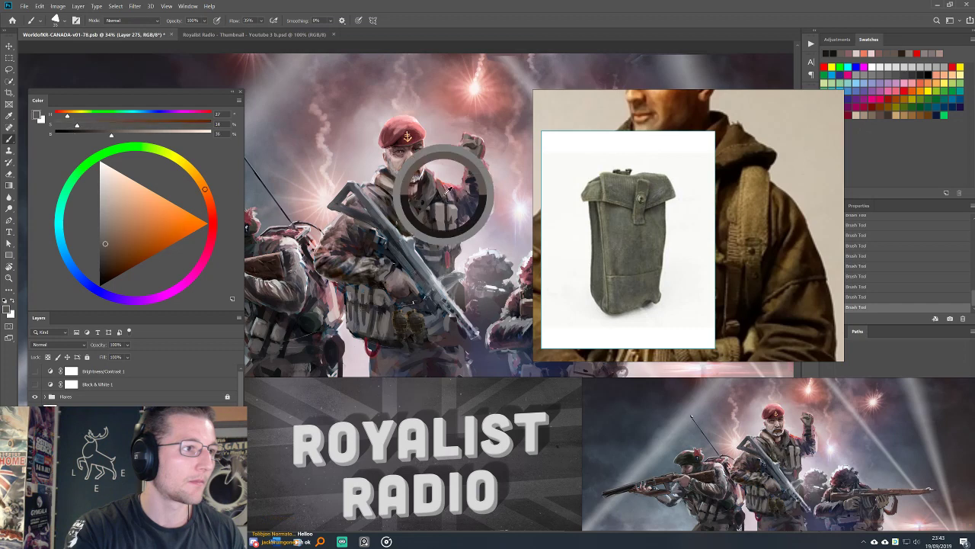
left_click(438, 199, "alt")
left_click(438, 197, "alt")
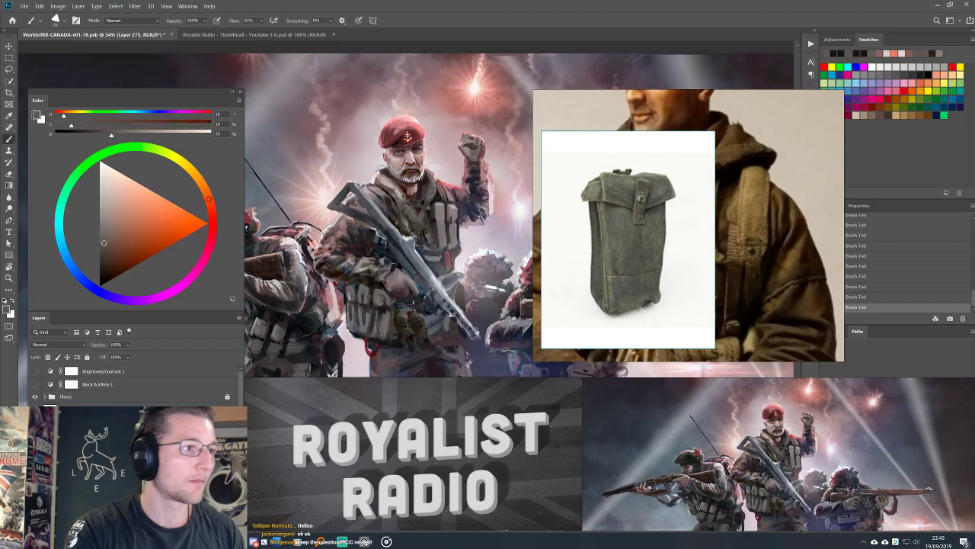
left_click(428, 200, "alt")
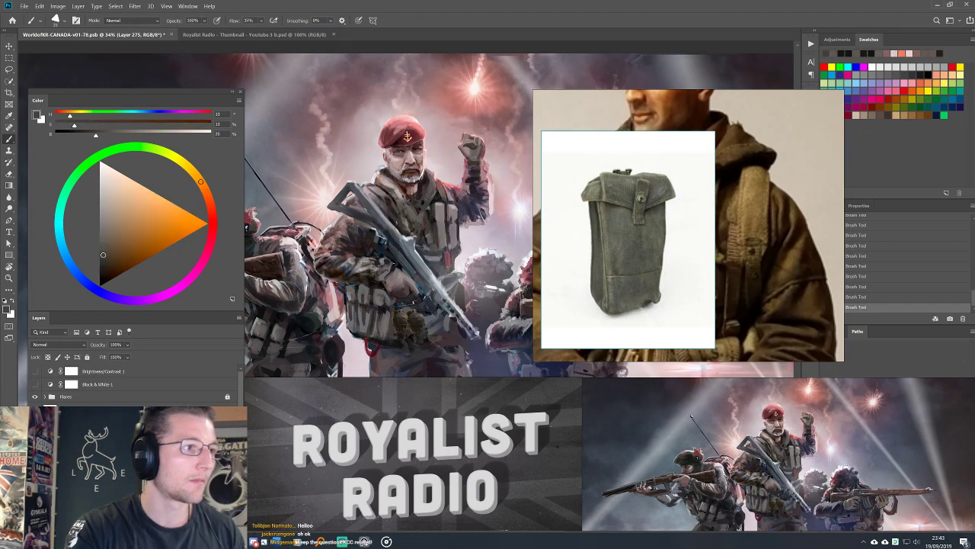
Touch up the soldier's chest and collar area with sampled dark browns and pale background pink.
left_click(421, 210, "alt")
left_click(421, 210, "alt")
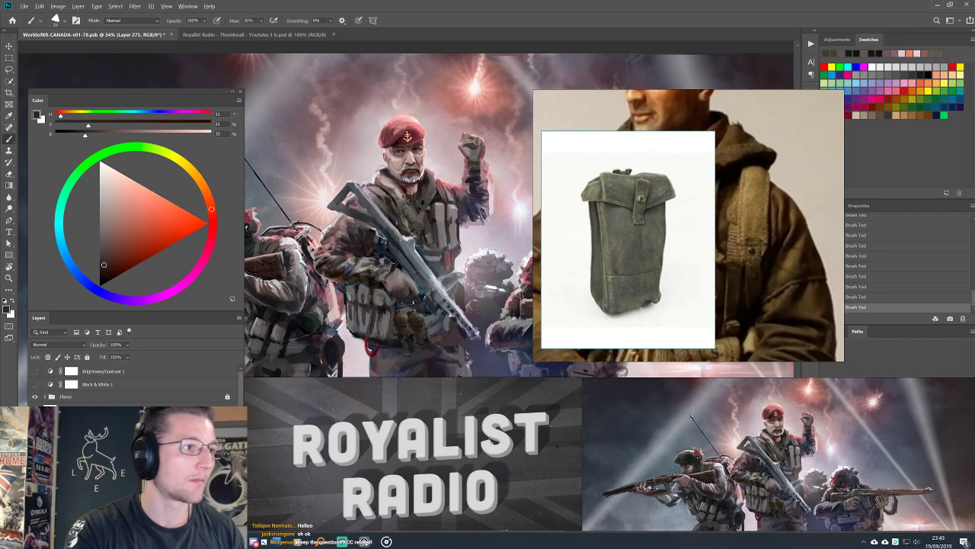
left_click(407, 136, "alt")
left_click(408, 136, "alt")
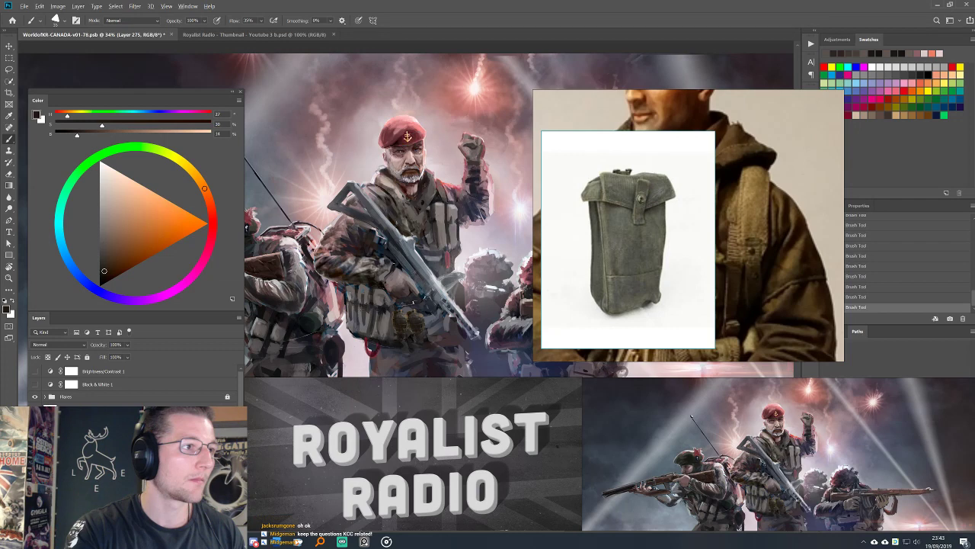
left_click(424, 194, "alt")
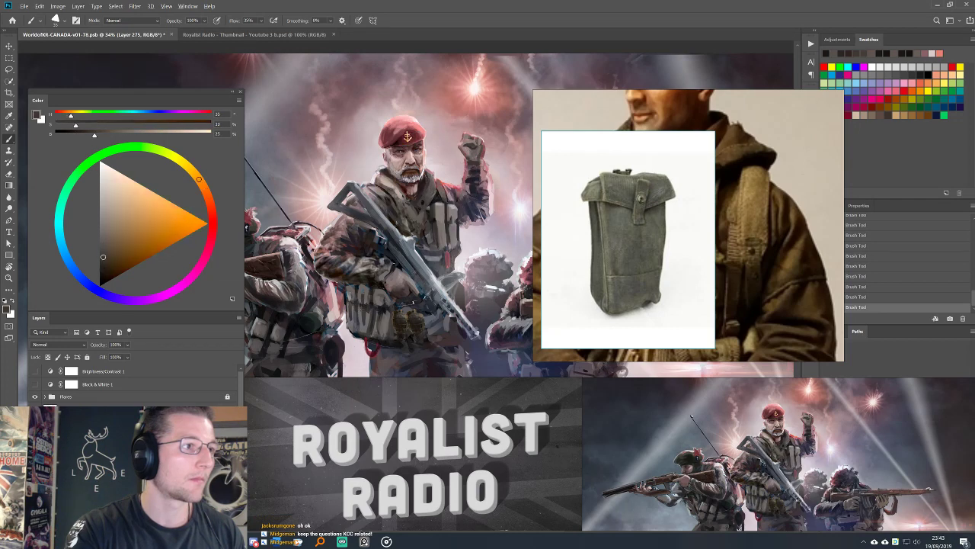
left_click(435, 176, "alt")
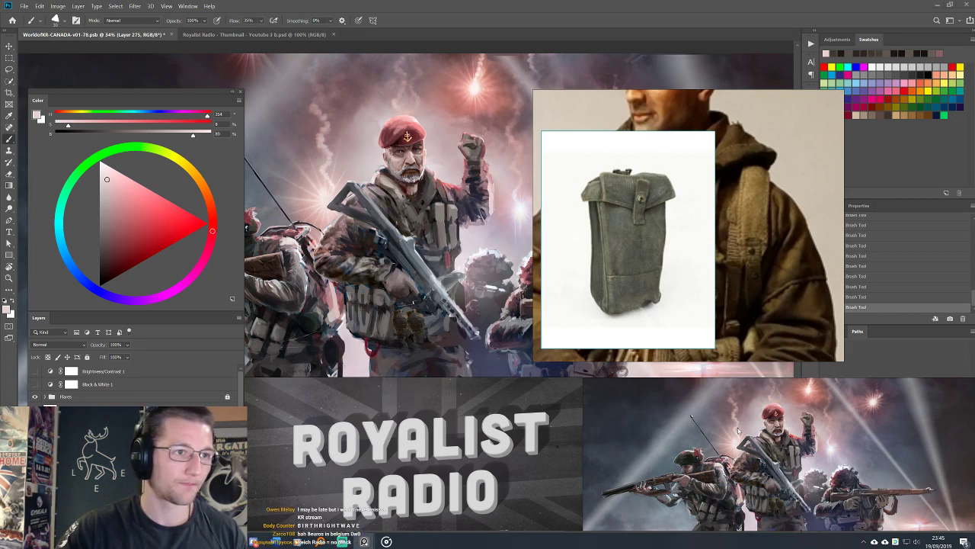
Create a new 2560 x 1380 px RGB document with a white background.
left_click(25, 6)
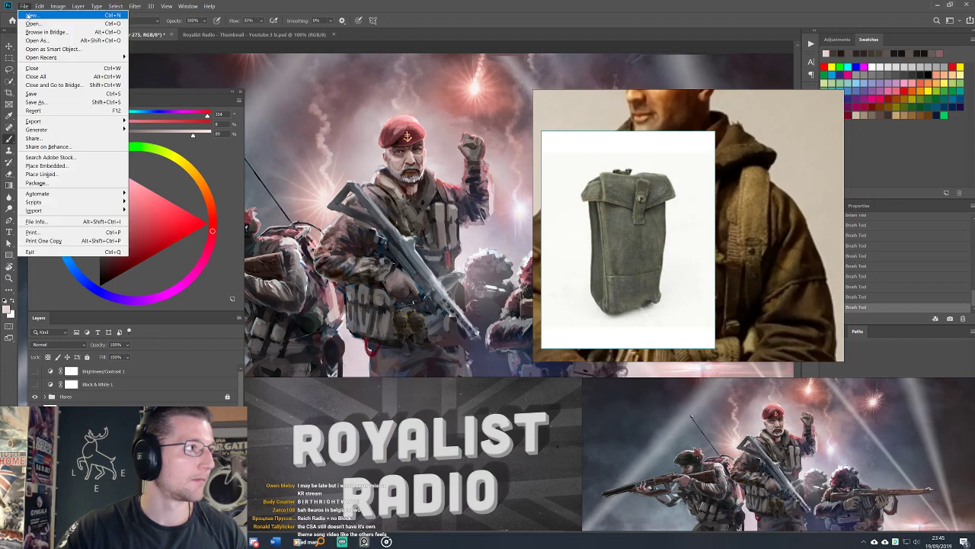
left_click(31, 14)
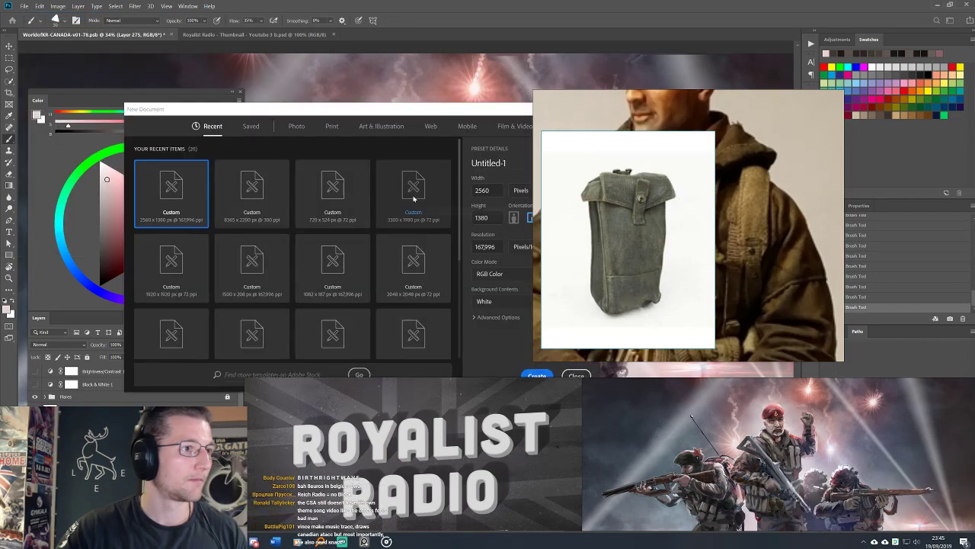
left_click(537, 375)
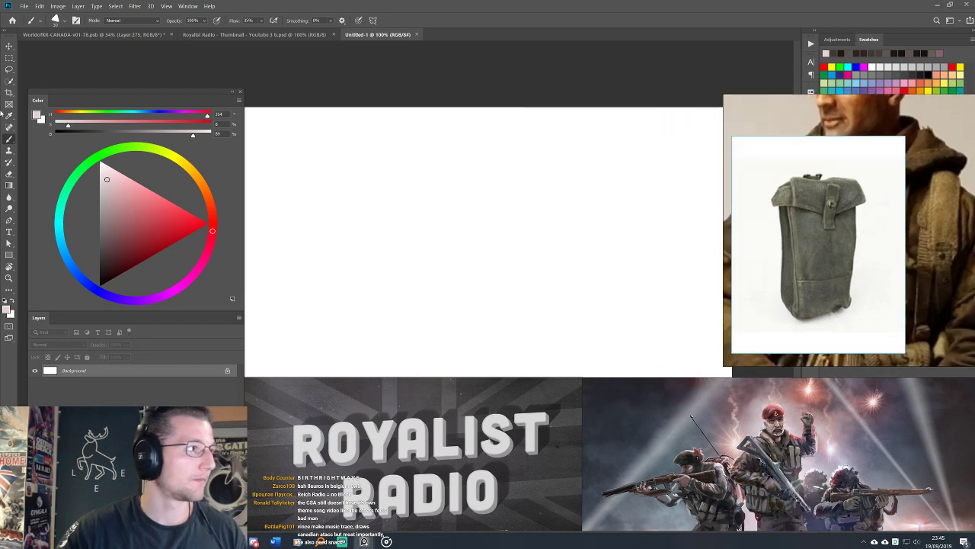
Marquee a wide rectangle in the middle of the canvas, fill it with dark grey and clear the selection.
left_click(9, 58)
left_click(100, 260)
mouse_move(327, 199)
left_mouse_down()
mouse_move(401, 230)
mouse_move(649, 262)
left_mouse_up()
key("alt+BackSpace")
key("ctrl+d")
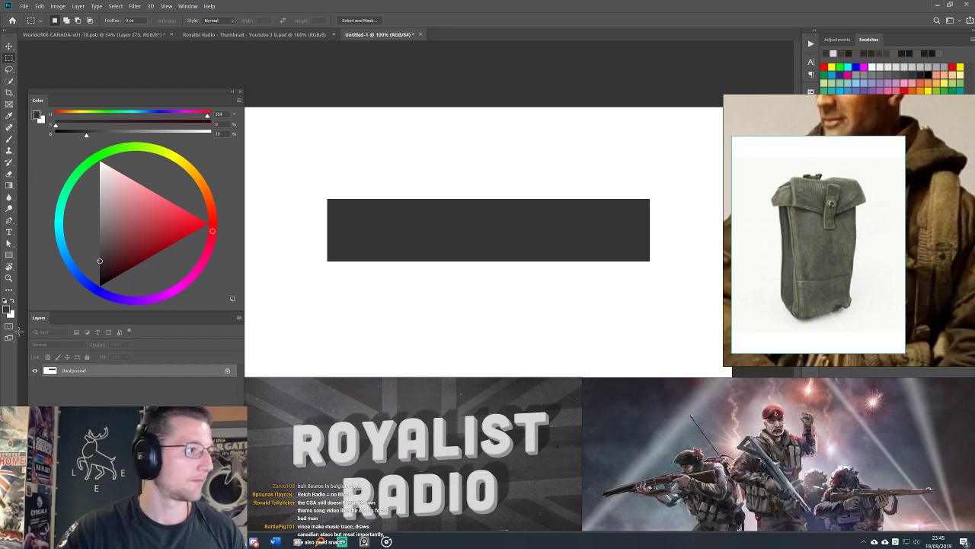
Add a new layer and place the text "THANJKS" on it above the dark rectangle.
key("ctrl+shift+n")
key("Return")
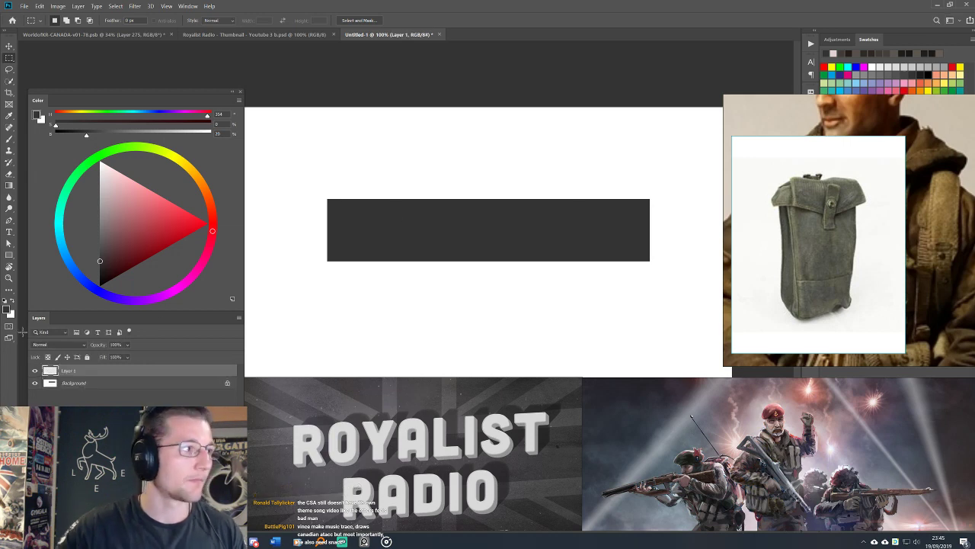
left_click(7, 230)
left_click(348, 162)
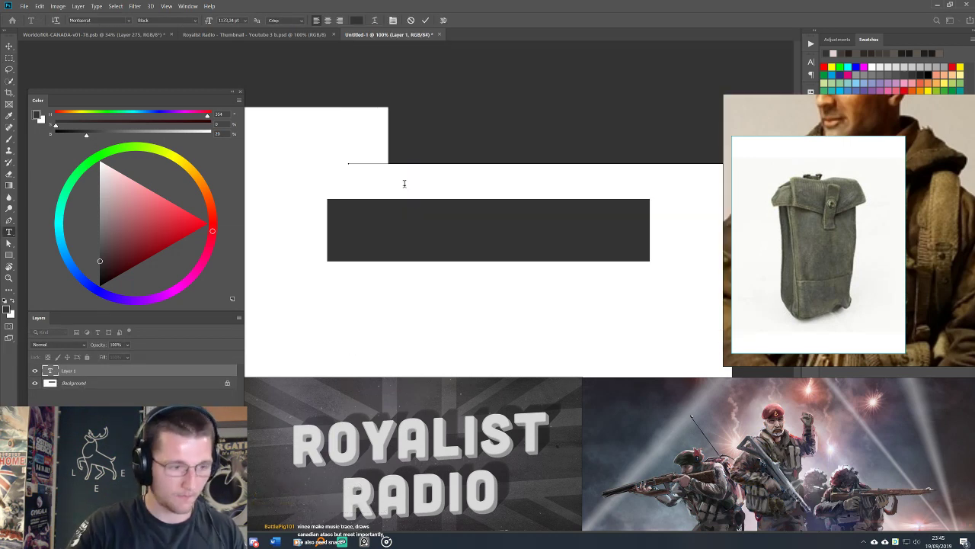
Scale down and reposition the oversized "THANJKS" text with Free Transform.
left_click(9, 48)
key("ctrl+t")
left_click_drag(355, 344, 559, 218)
key("Return")
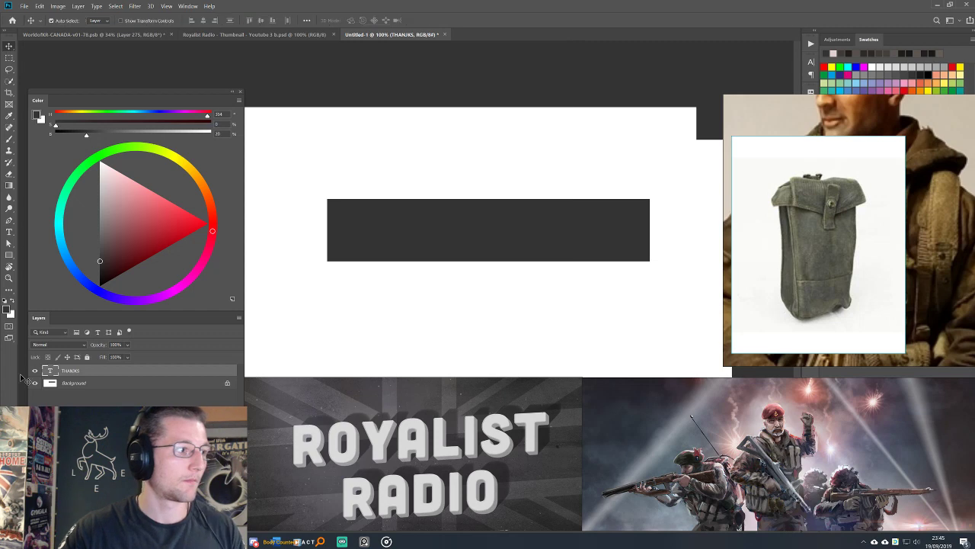
Set the "THANJKS" text to a small preset font size and move it onto the dark rectangle's upper-left part.
double_click(50, 371)
left_click(245, 21)
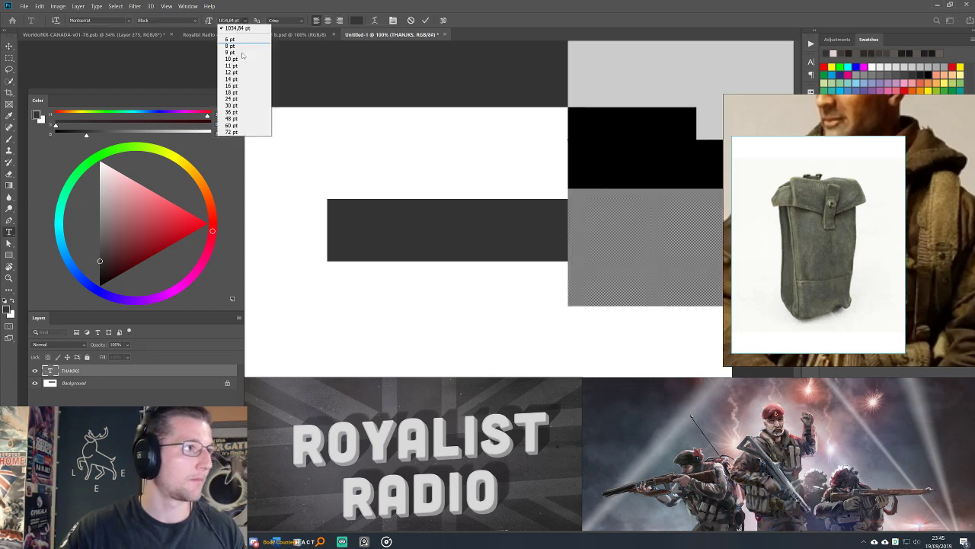
left_click(231, 72)
left_click(9, 48)
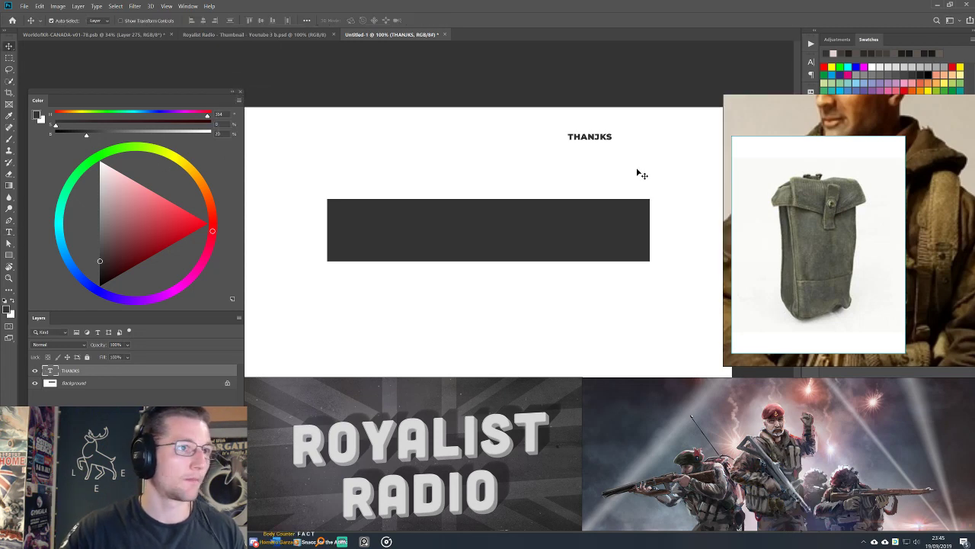
left_click_drag(592, 139, 374, 225)
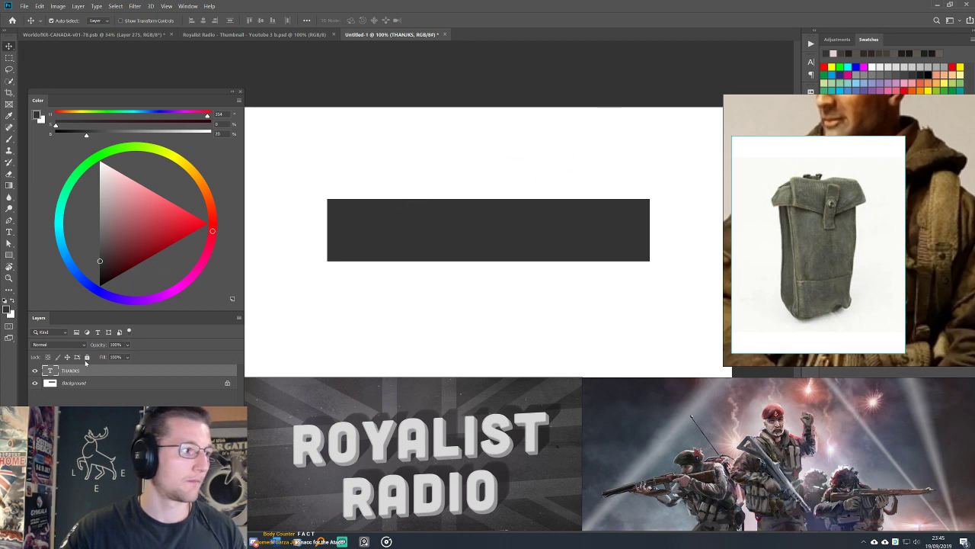
Enlarge the "THANJKS" text with Free Transform so it spans most of the dark rectangle.
double_click(50, 370)
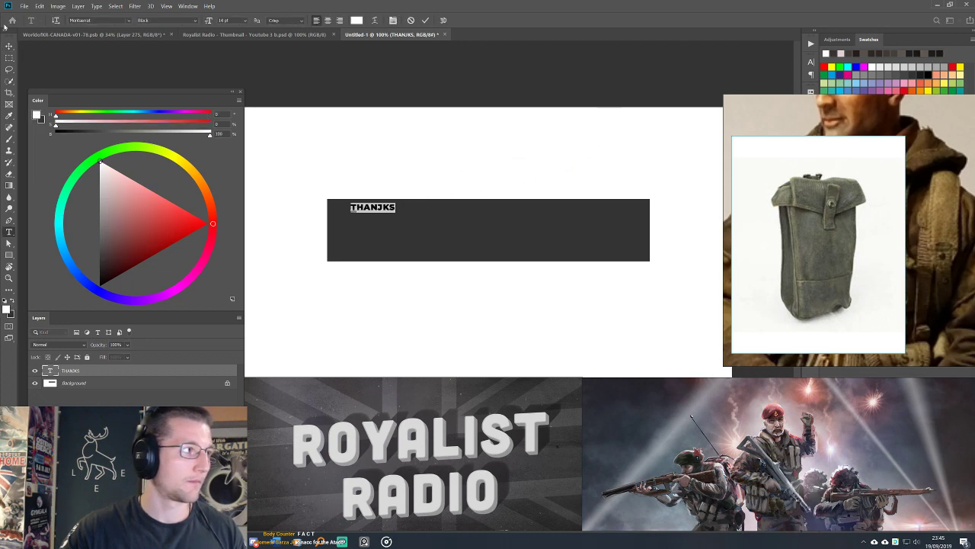
key("ctrl+Return")
key("ctrl+t")
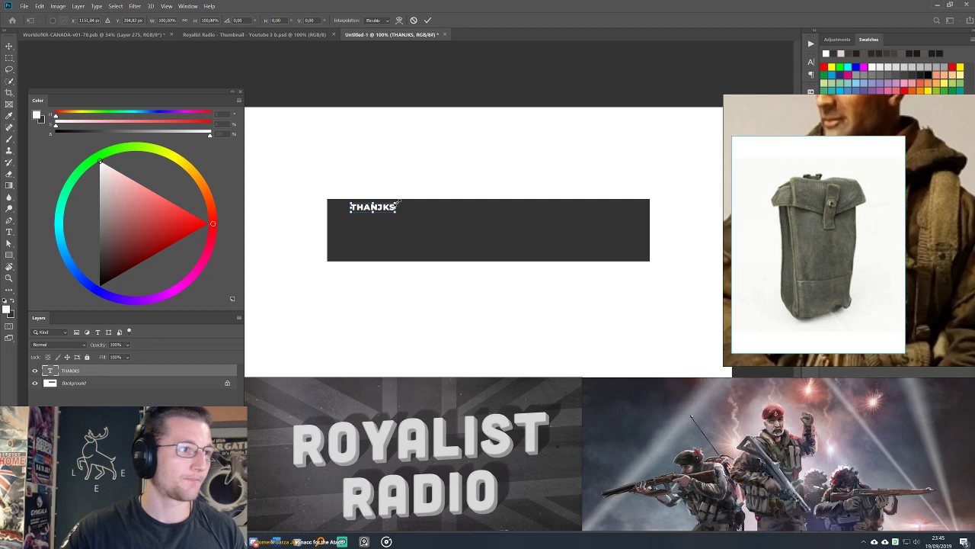
left_click_drag(398, 201, 512, 229)
key("Return")
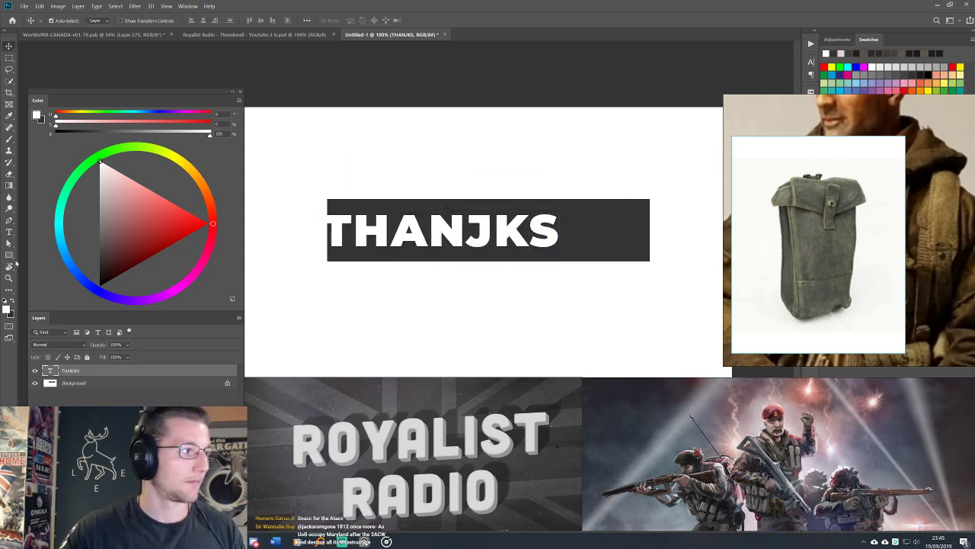
Replace the "THANJKS" text with "THANKS FOR" and a second line reading "WATCHING".
left_click(8, 232)
double_click(586, 242)
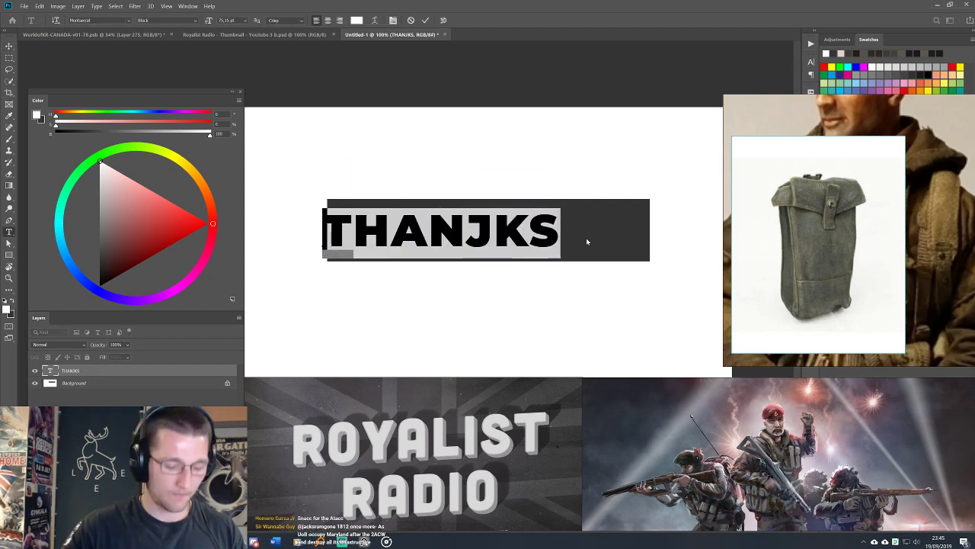
key("BackSpace")
type("THANKS FOR")
key("Return")
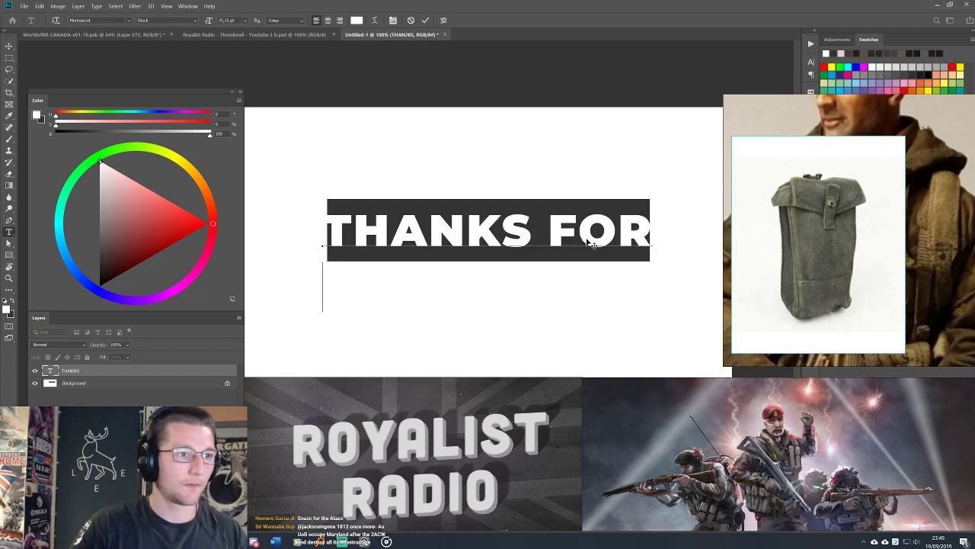
type("WATCHING")
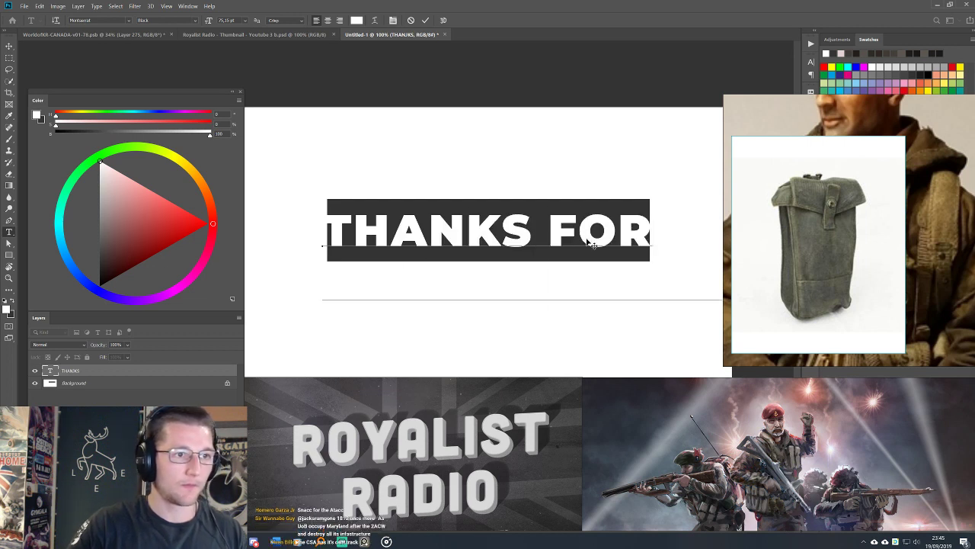
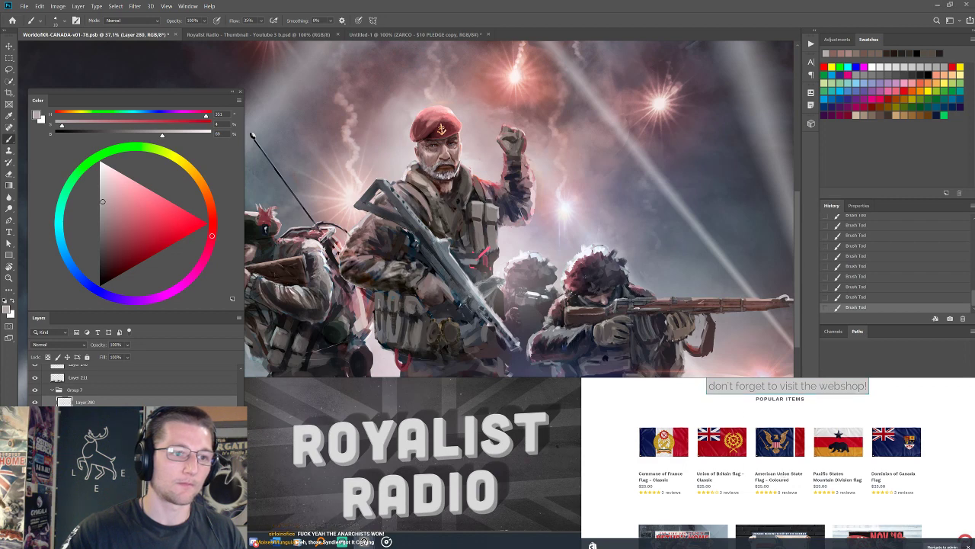
Add a new layer above Layer 279 in the Canada painting and paint the central soldier's vest with a brown sampled from it.
key("alt+bracketleft")
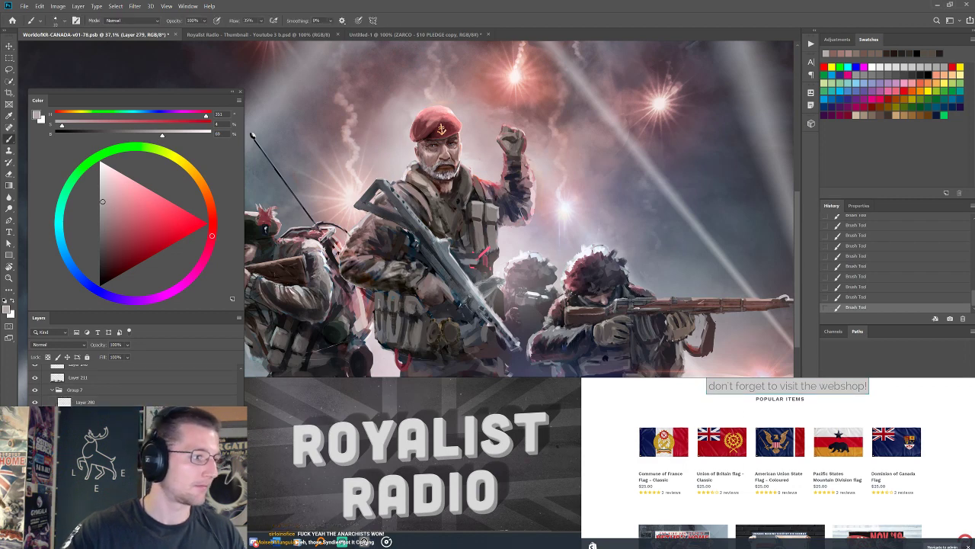
key("ctrl+shift+alt+n")
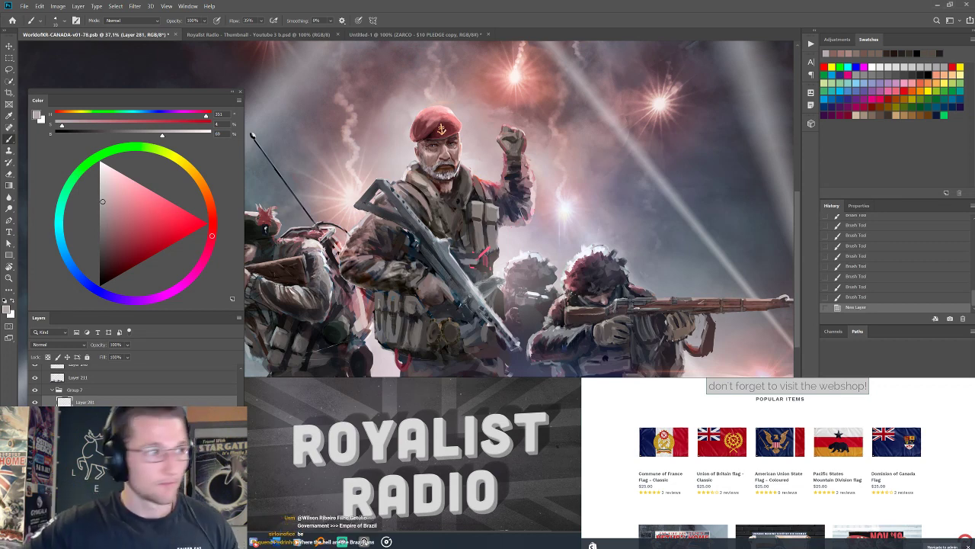
left_click(468, 229, "alt")
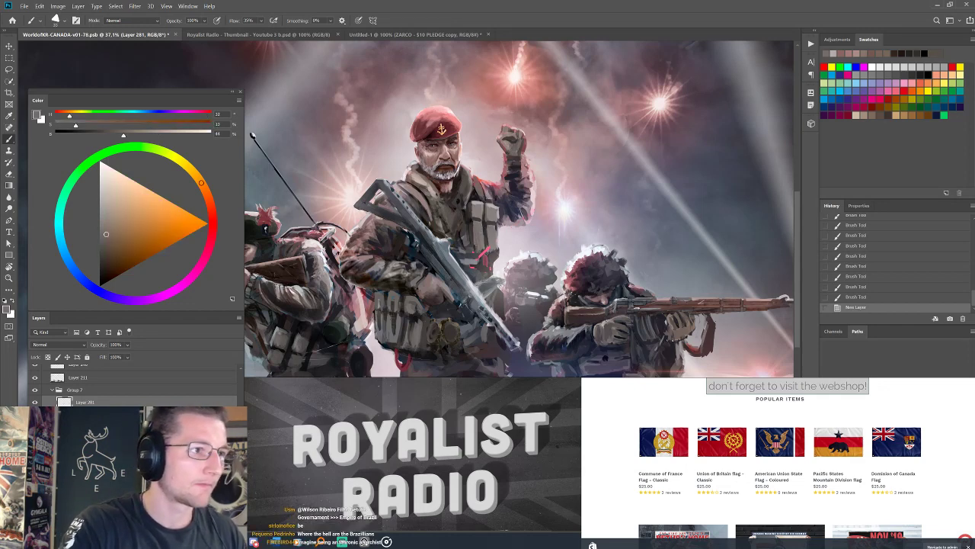
mouse_move(474, 252)
left_mouse_down()
mouse_move(481, 261)
mouse_move(497, 247)
left_mouse_up()
Merge the new paint layers down into Layer 279, checking the painting without panels beforehand.
key("Tab")
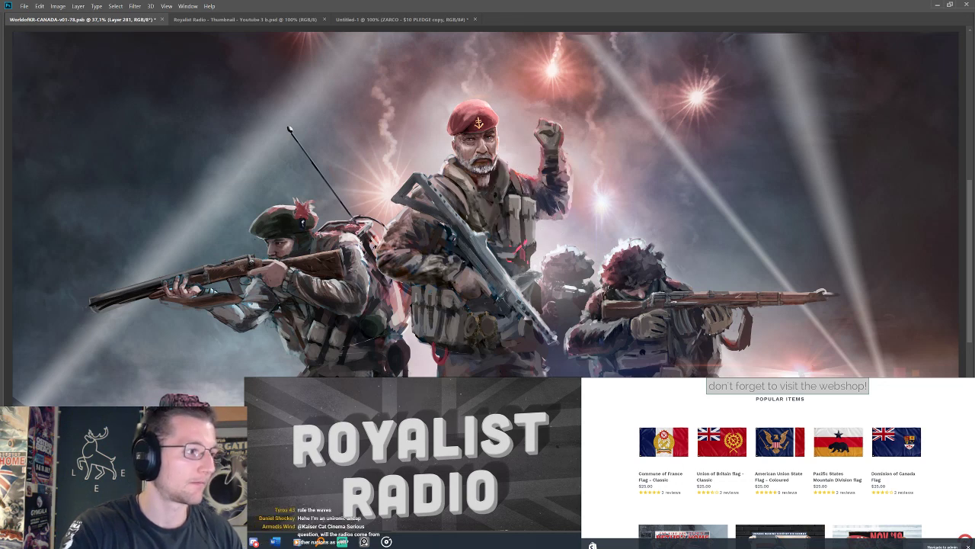
key("Tab")
key("Tab")
key("ctrl+e")
key("ctrl+e")
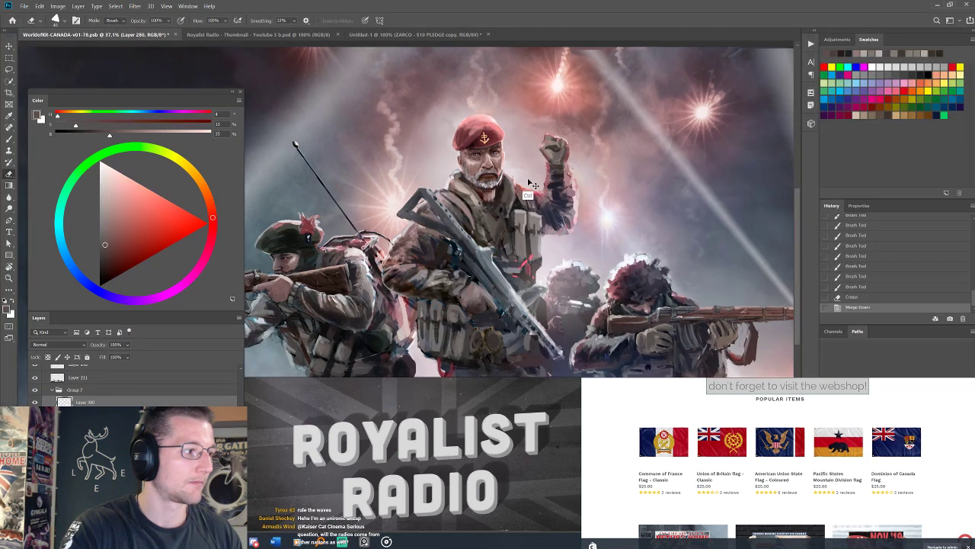
Erase small spots along the outline of the central soldier's shoulder beside the raised arm.
left_click(521, 187)
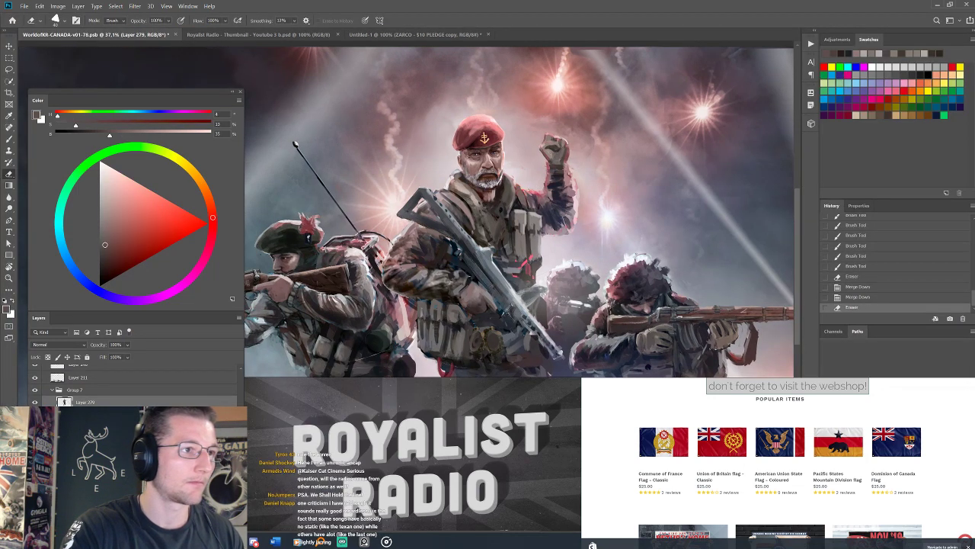
left_click(526, 189)
left_click(530, 190)
Add a new layer clipped to Layer 279 and dab pale pink sampled from the background along the shoulder beside the raised arm.
key("b")
left_click(518, 177, "alt")
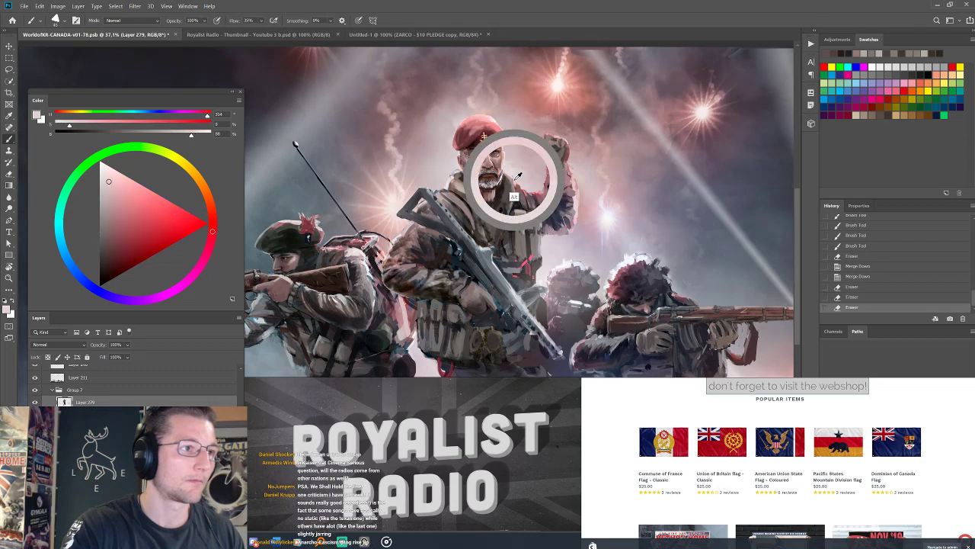
key("ctrl+shift+alt+n")
key("ctrl+alt+g")
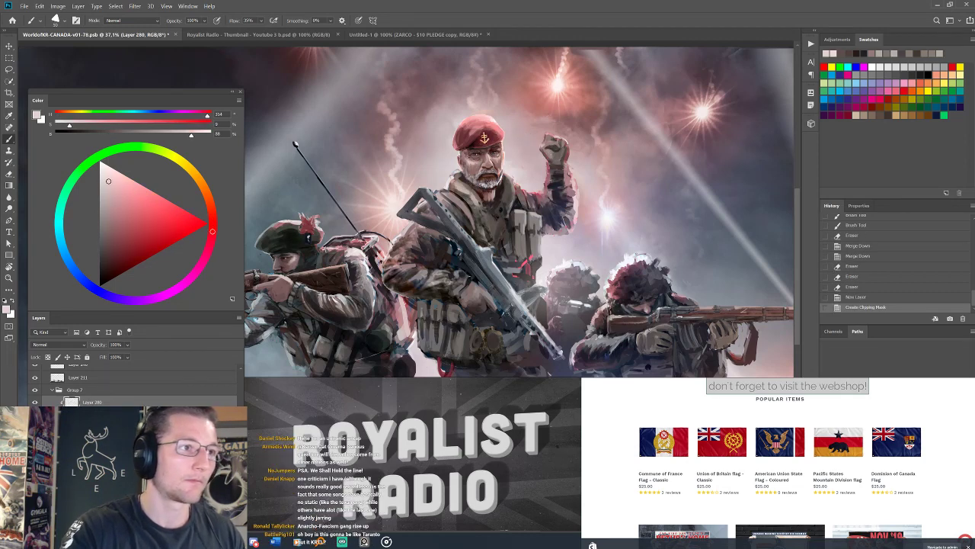
left_click(518, 185)
left_click(518, 185)
left_click(519, 185)
left_click(519, 186)
left_click(519, 186)
left_click(519, 186)
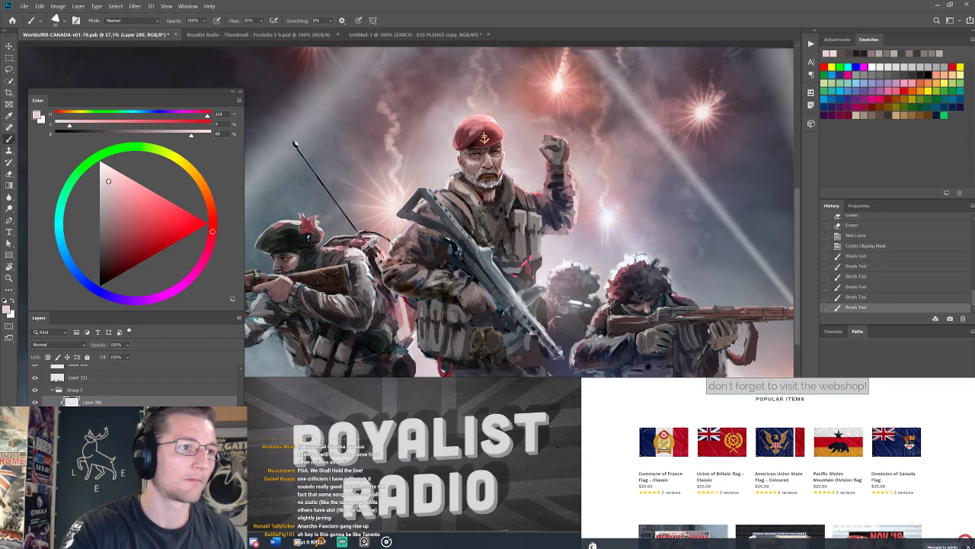
left_click(520, 186)
left_click(520, 186)
left_click(521, 187)
left_click(520, 187)
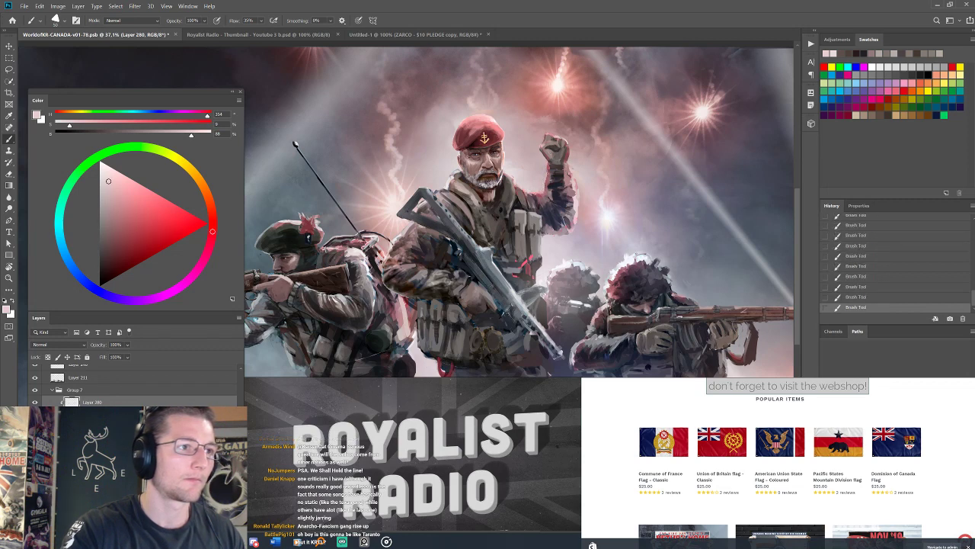
Sample a pale peach from the raised arm's edge and erase excess paint between the collar and shoulder.
left_click(575, 220, "alt")
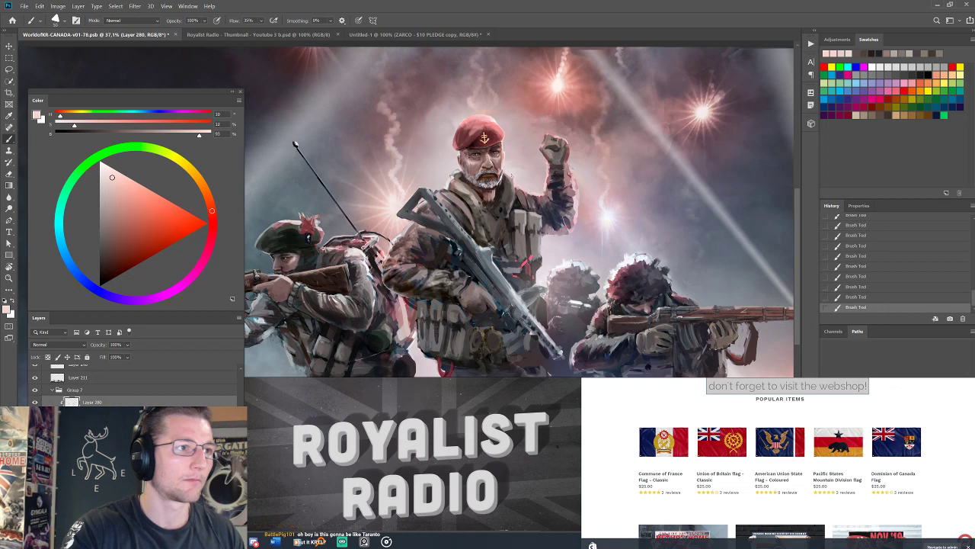
key("e")
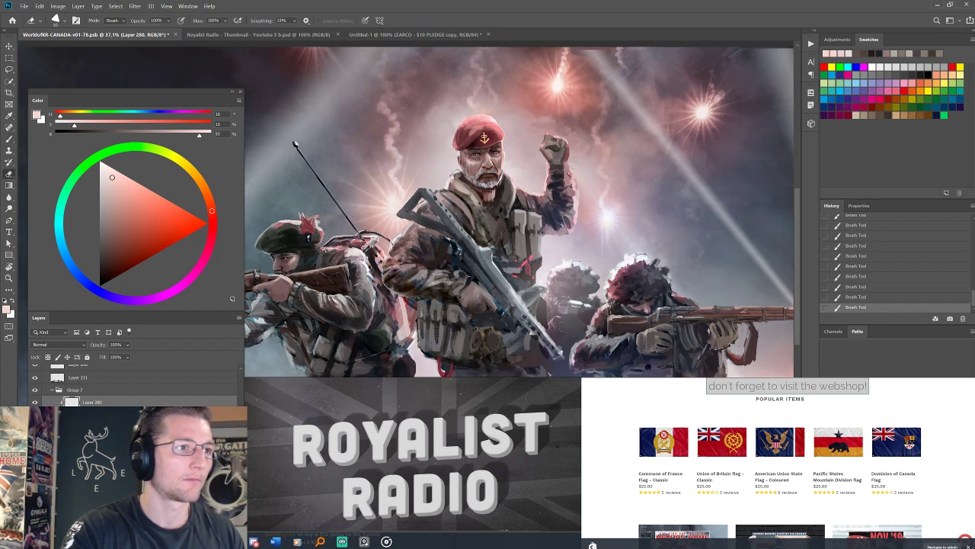
left_click_drag(513, 190, 514, 204)
Paint the left side of the central soldier's collar on the clipped layer with browns sampled around the face and collar.
key("b")
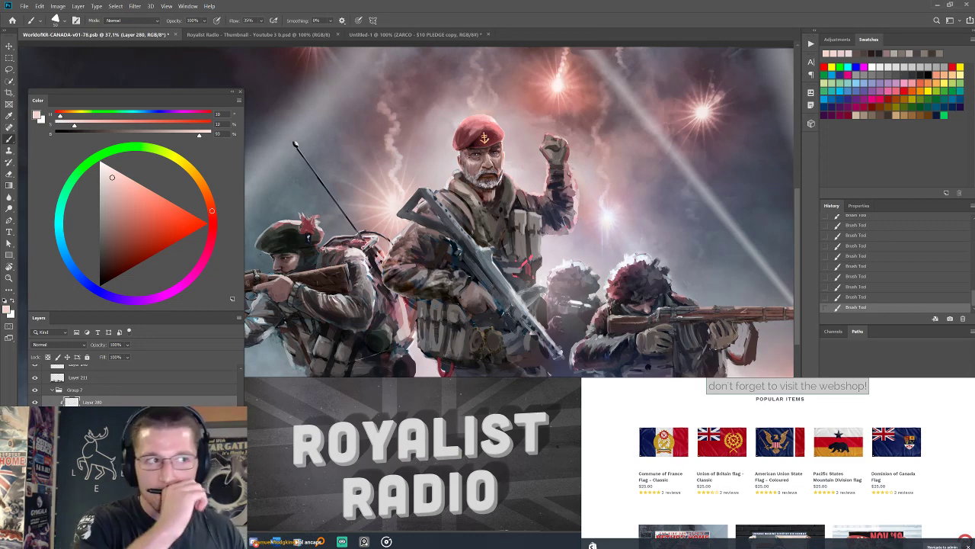
left_click(460, 174, "alt")
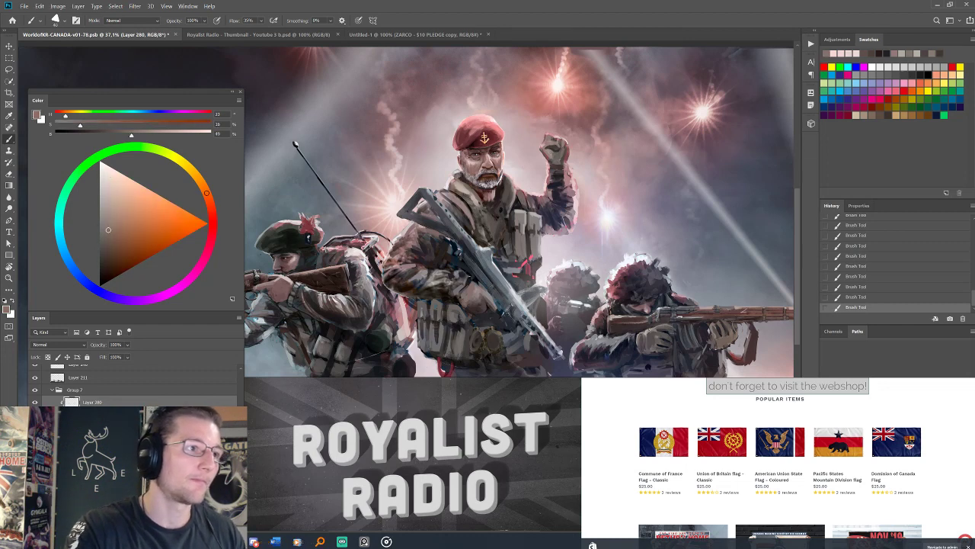
left_click(457, 192, "alt")
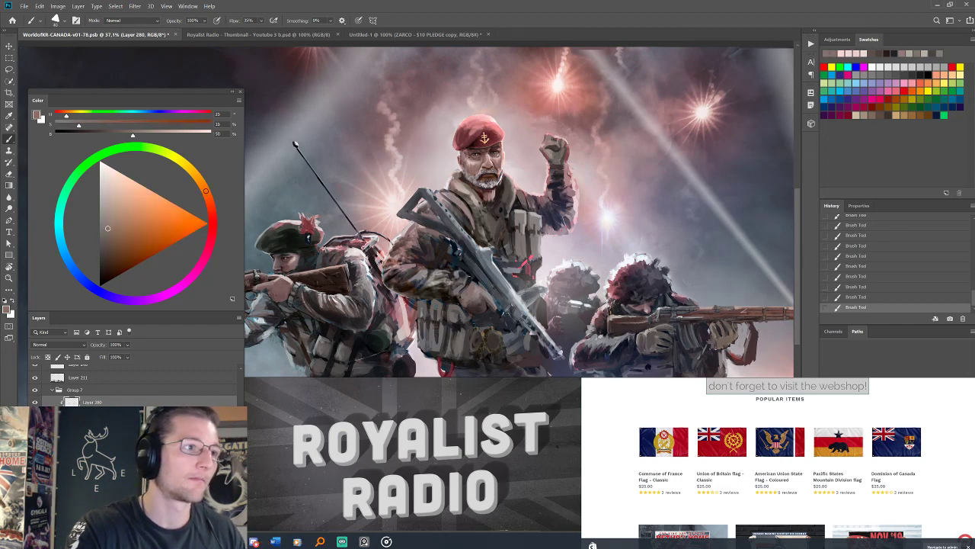
left_click(459, 190, "alt")
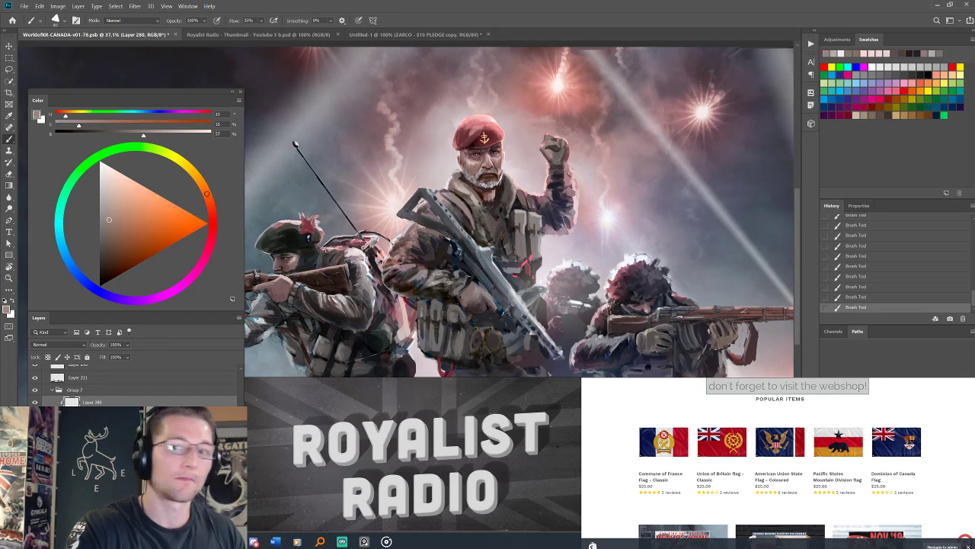
left_click(472, 195, "alt")
left_click(460, 213, "alt")
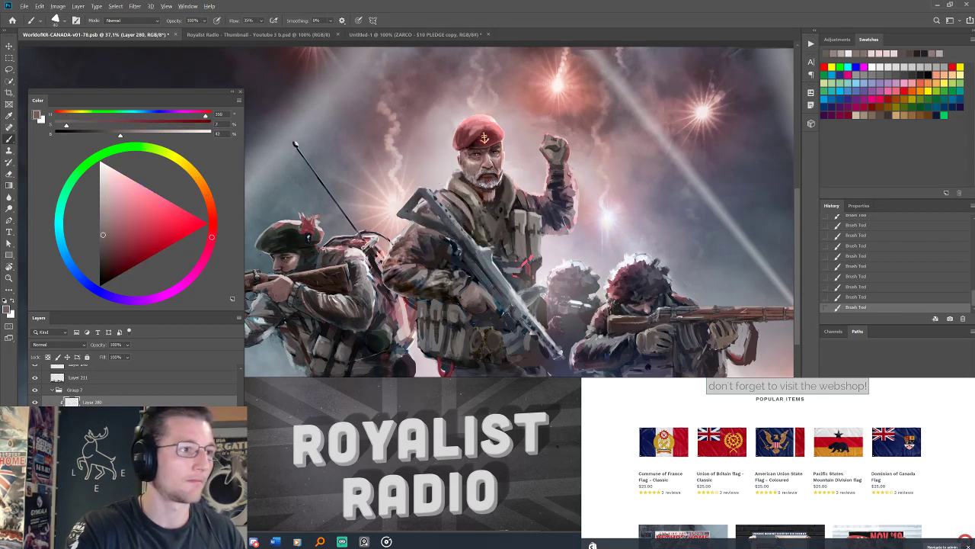
left_click(463, 208, "alt")
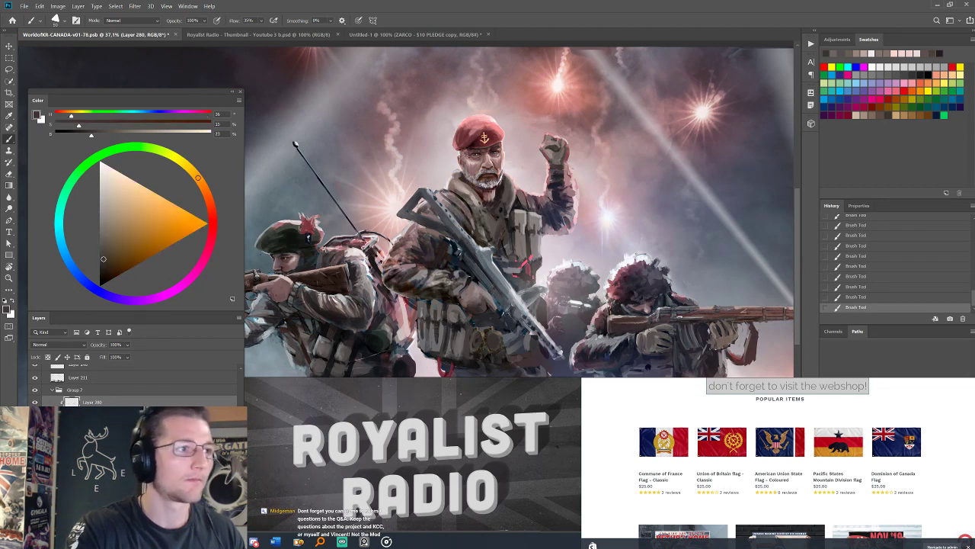
Erase excess paint around the central soldier's left-hand shoulder and merge the clipped layer down into Layer 279.
key("e")
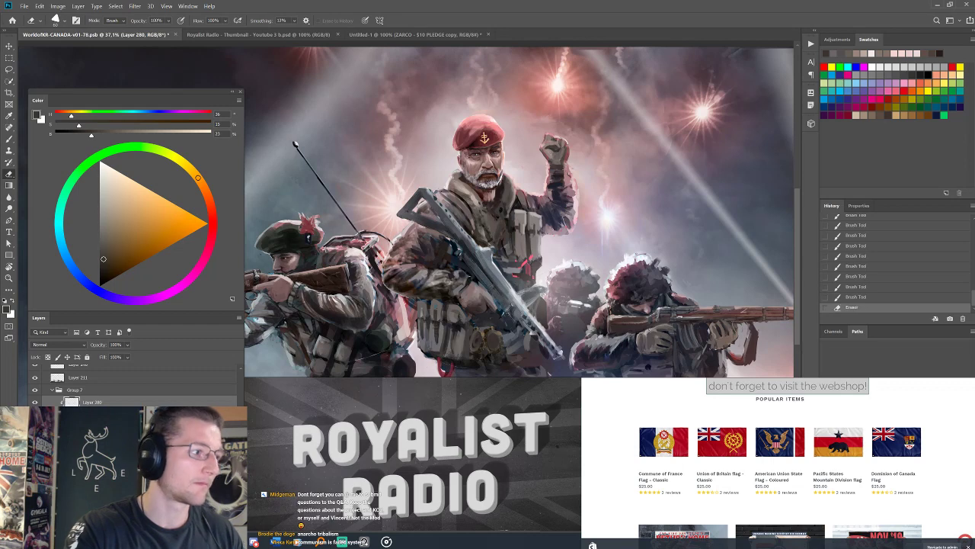
left_click_drag(444, 212, 448, 203)
key("ctrl+e")
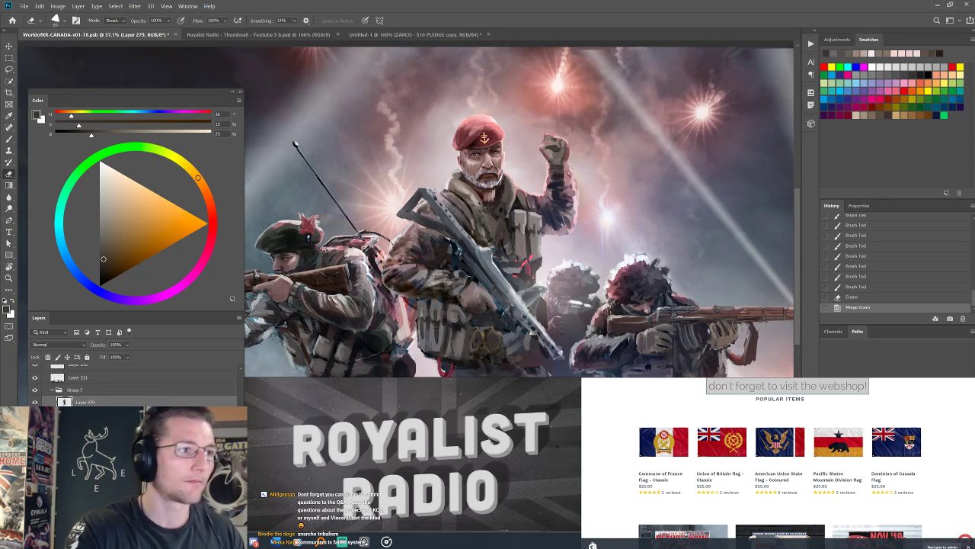
left_click(438, 190)
Paint over the left shoulder edge and collar of the central soldier with sampled light background and brown tones.
key("b")
left_click(447, 186, "alt")
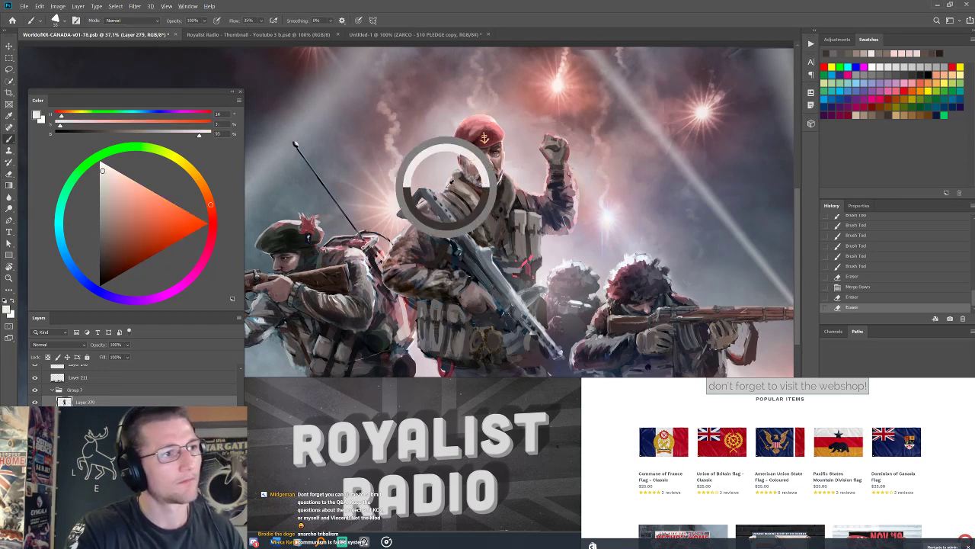
mouse_move(447, 186)
left_mouse_down()
mouse_move(471, 172)
mouse_move(481, 180)
left_mouse_up()
left_click_drag(477, 169, 489, 183)
mouse_move(466, 182)
left_mouse_down()
mouse_move(476, 186)
mouse_move(465, 210)
left_mouse_up()
left_click(463, 209, "alt")
left_click_drag(462, 210, 466, 212)
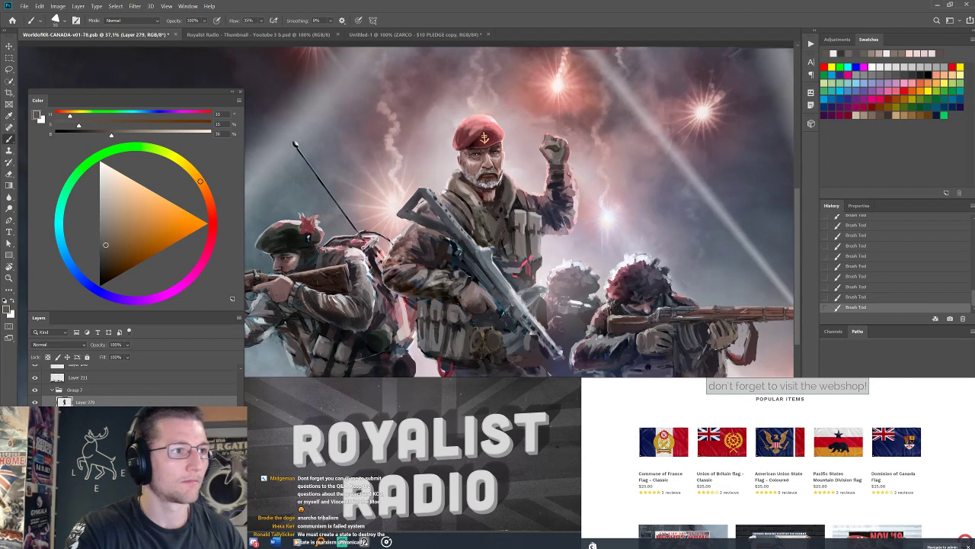
Paint the right side of the central soldier's collar with dark and mid browns sampled from the collar and vest.
left_click(464, 209, "alt")
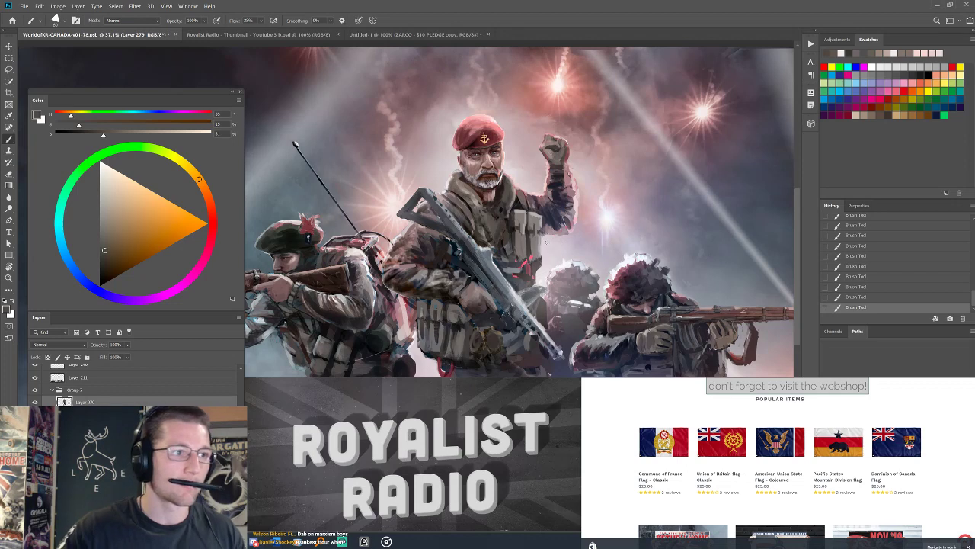
left_click(513, 207, "alt")
left_click(511, 201, "alt")
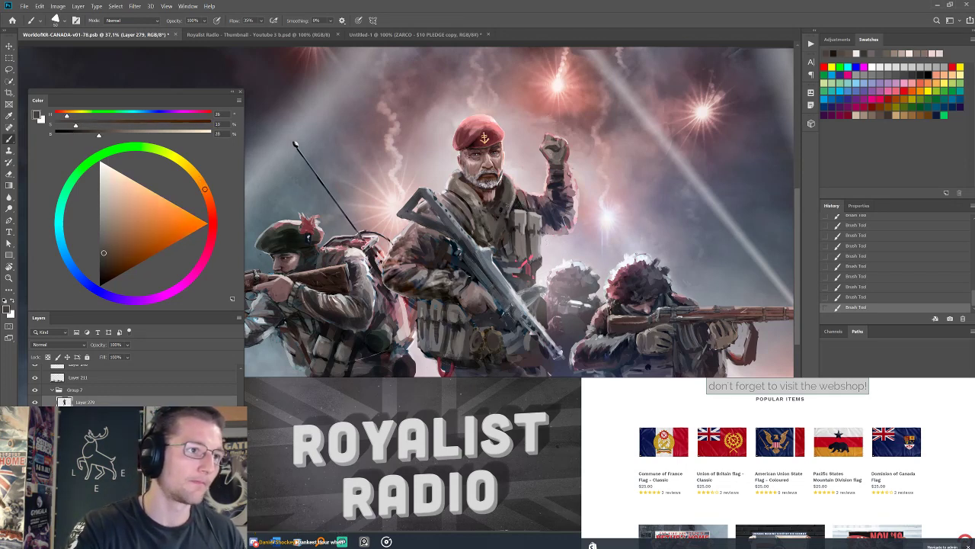
left_click(503, 200, "alt")
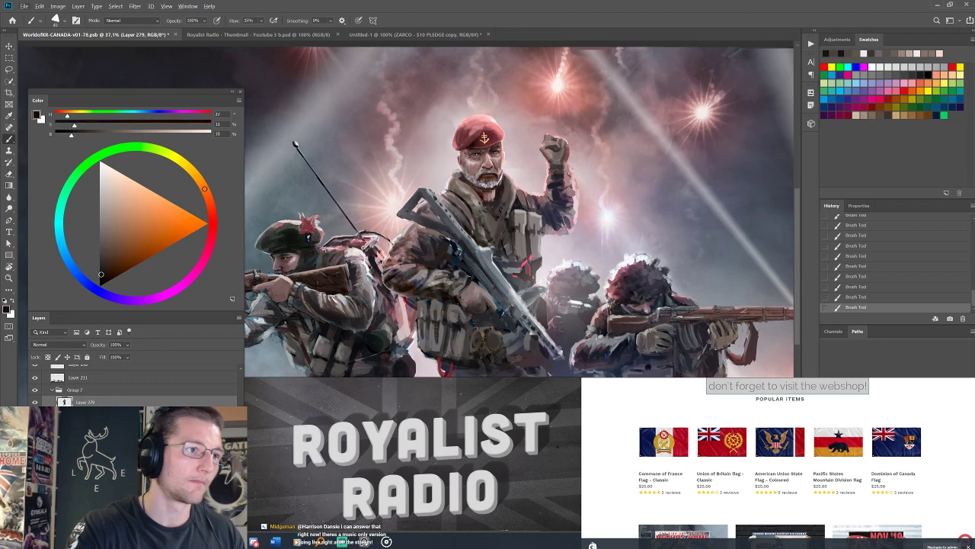
left_click(502, 191, "alt")
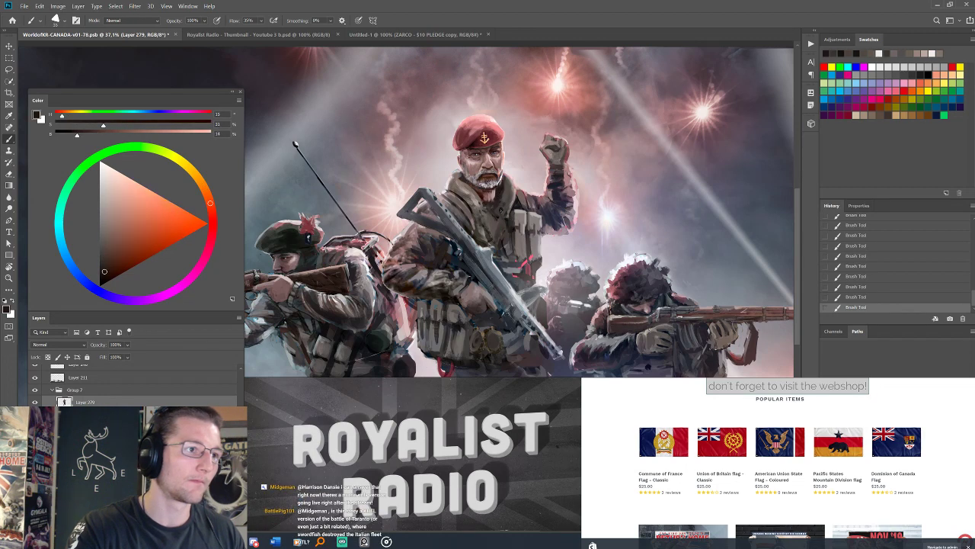
left_click(502, 206, "alt")
left_click_drag(501, 204, 499, 208)
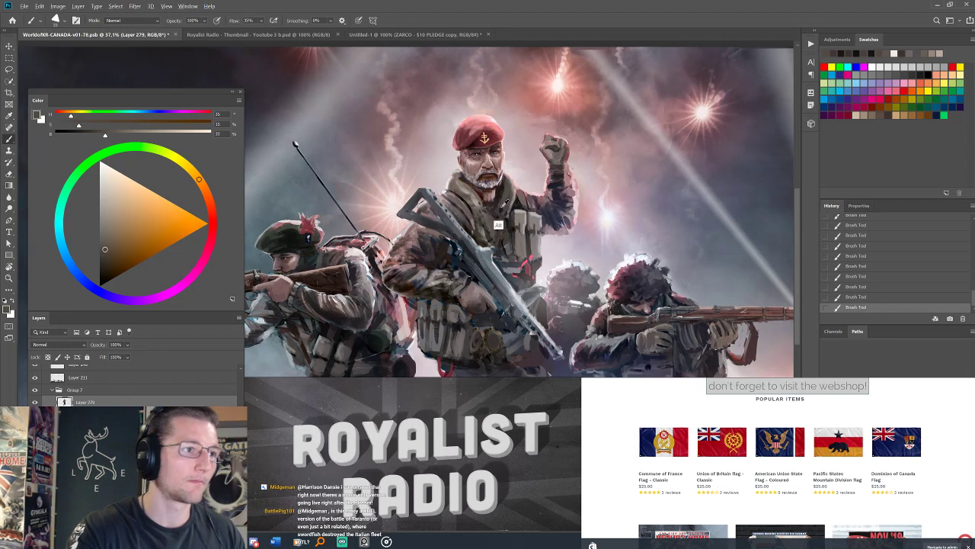
left_click(499, 212, "alt")
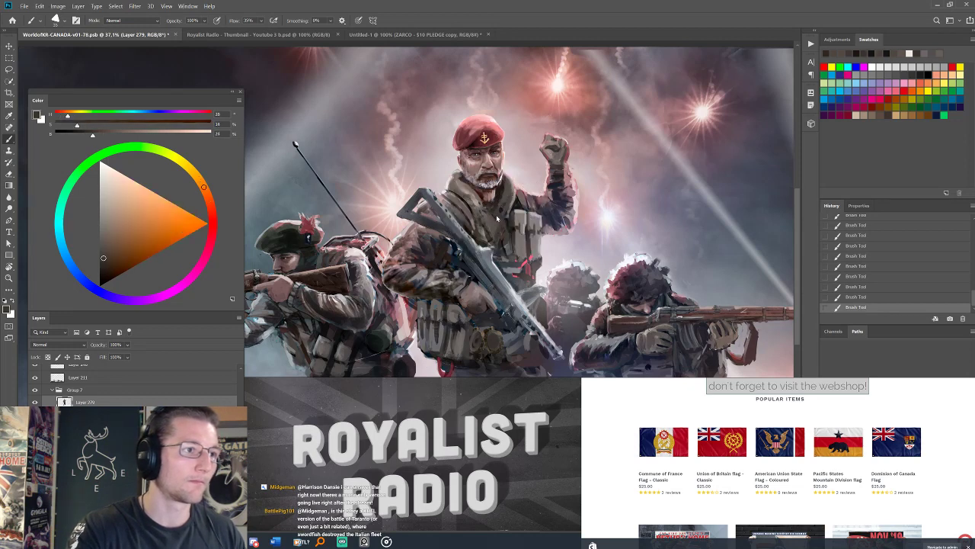
left_click(497, 222, "alt")
Paint the neck opening beneath the central soldier's beard with sampled dark reddish browns and muted pink skin tones.
left_click(498, 191, "alt")
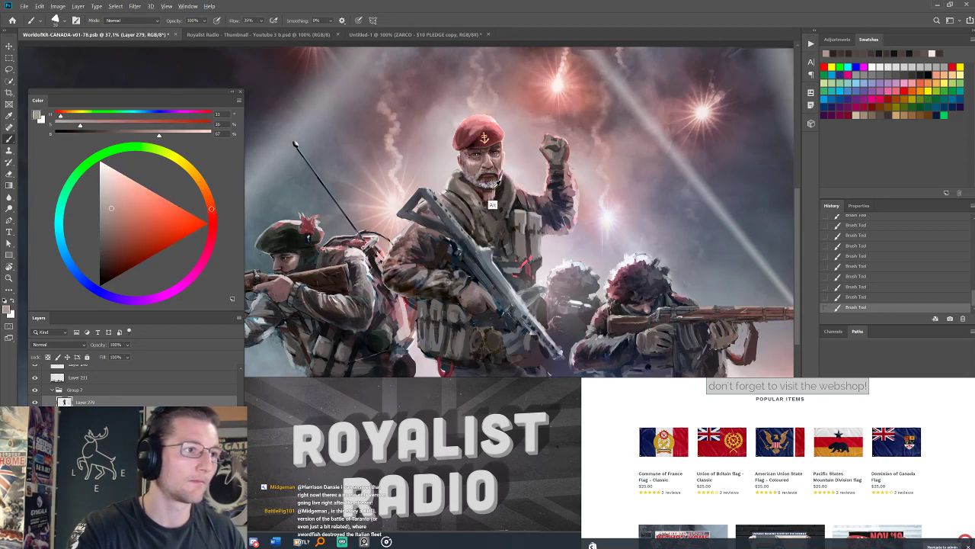
left_click(493, 205, "alt")
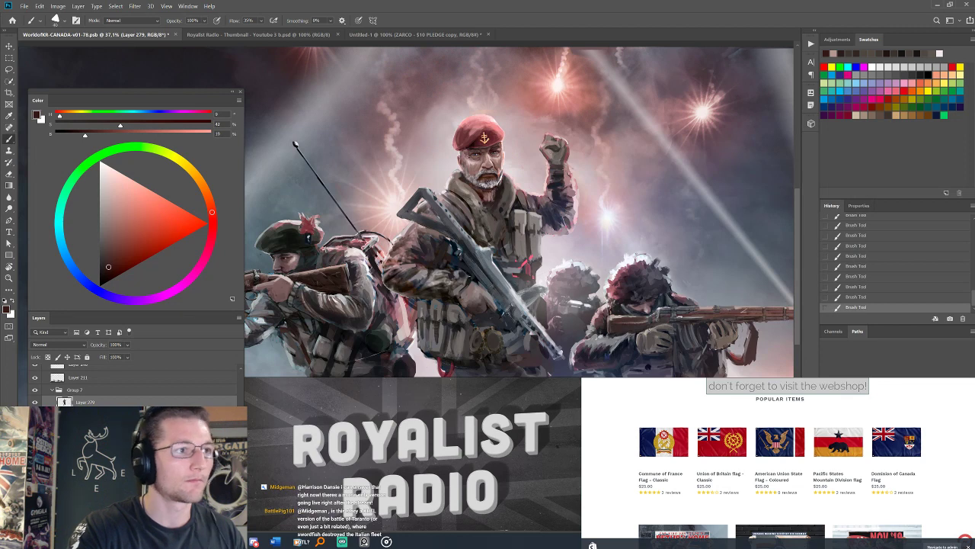
left_click(493, 194, "alt")
left_click(498, 193, "alt")
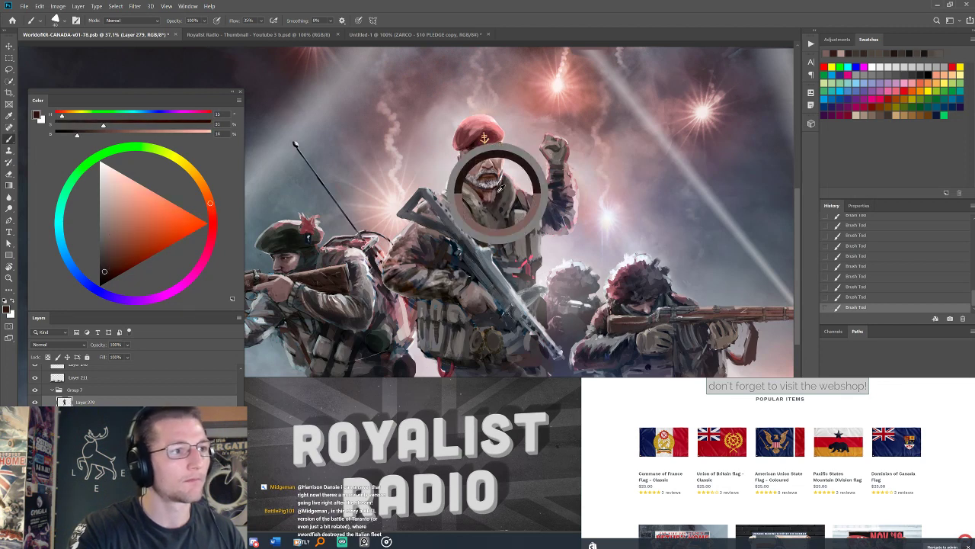
left_click(491, 195, "alt")
left_click(496, 157, "alt")
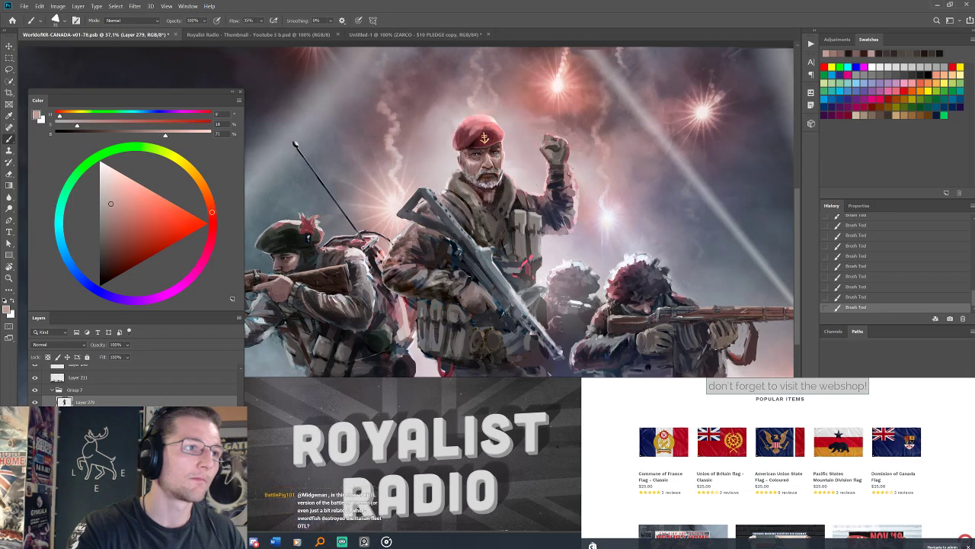
left_click(486, 214, "alt")
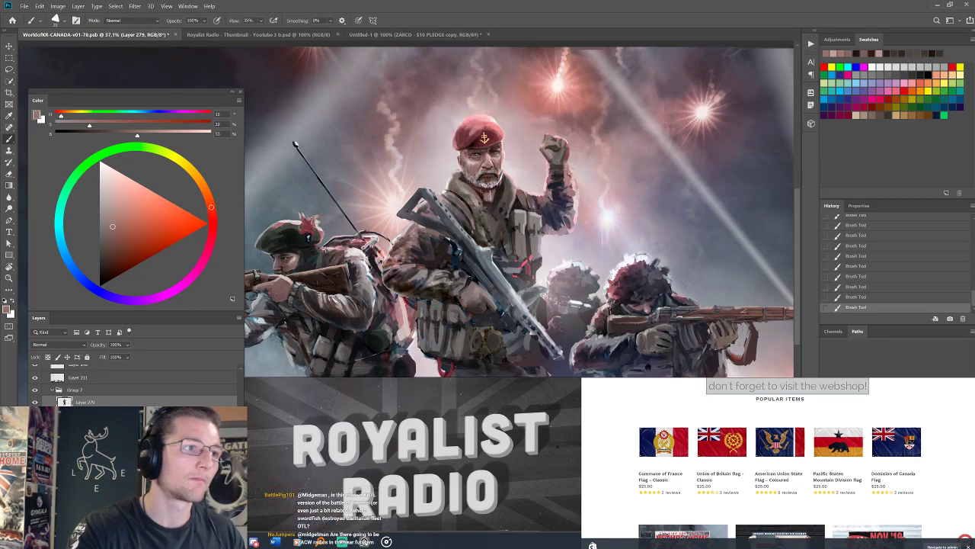
left_click(494, 194, "alt")
left_click(498, 193, "alt")
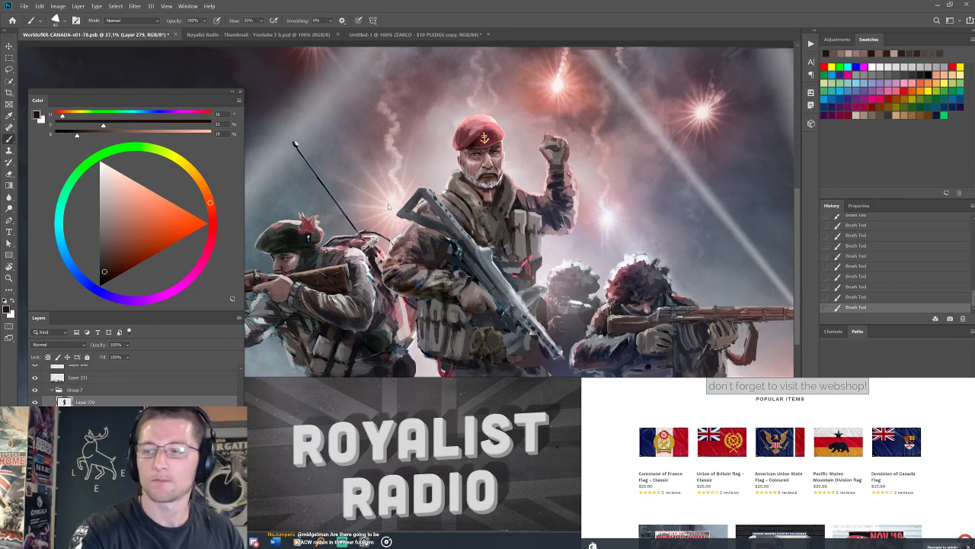
left_click(495, 193, "alt")
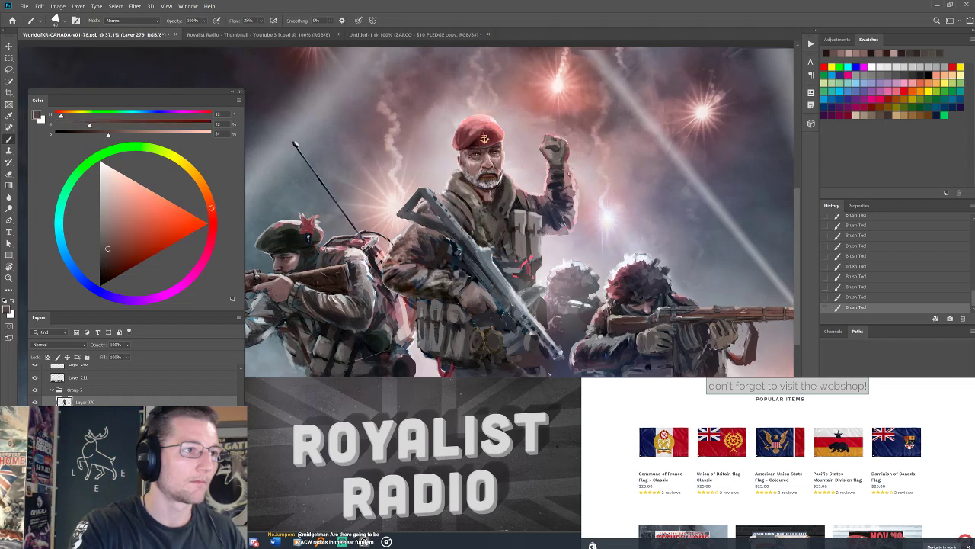
Touch up the left side of the central soldier's beard and collar edge with sampled dark red-brown, grey-brown and pale pink.
left_click(487, 190, "alt")
left_click(464, 179, "alt")
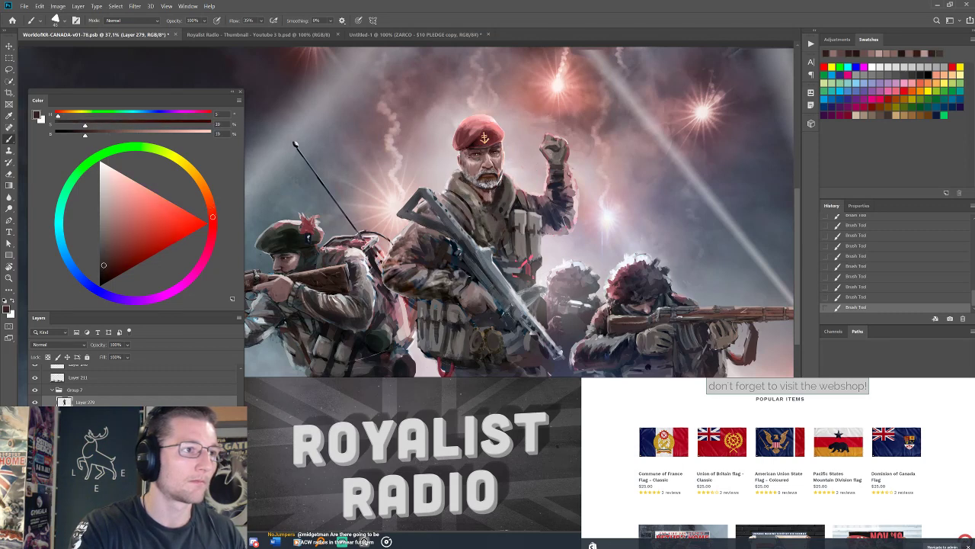
left_click(461, 173, "alt")
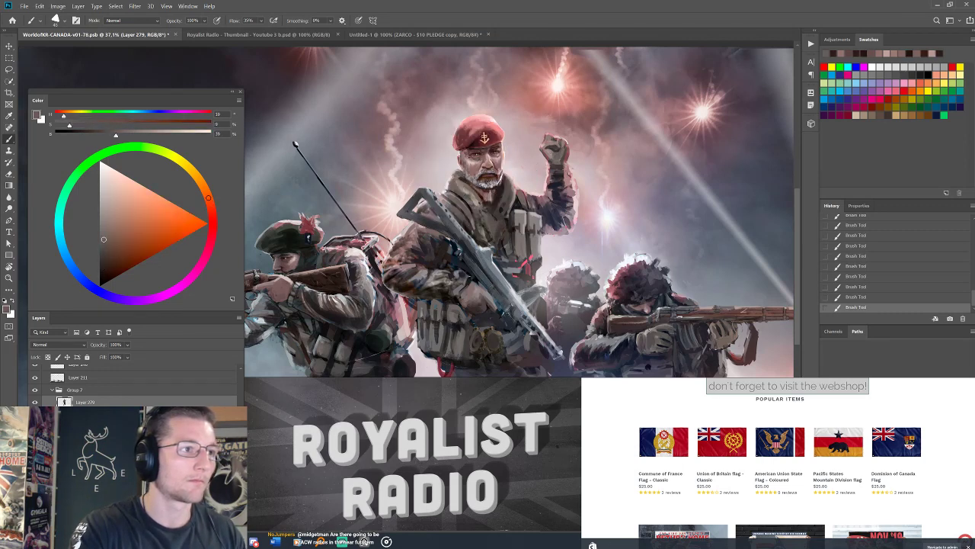
left_click(453, 196, "alt")
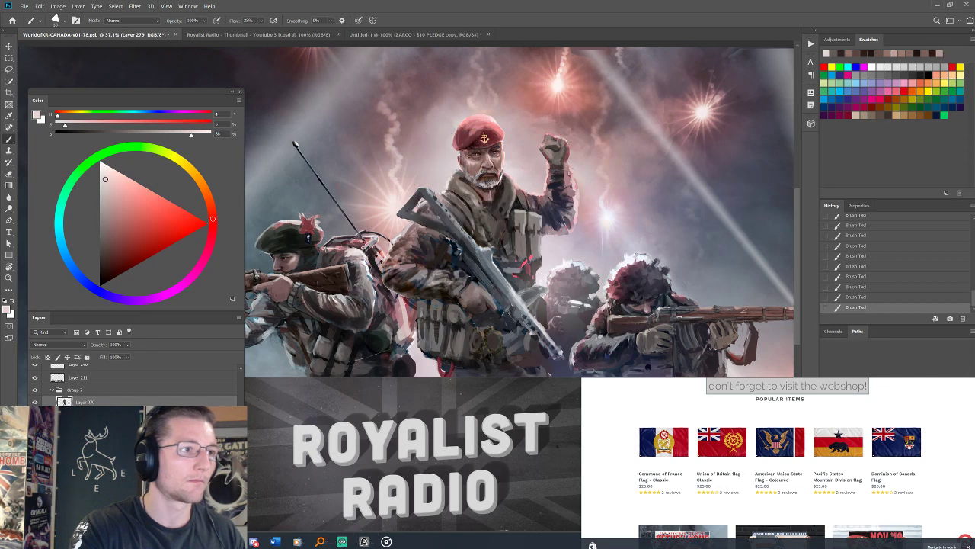
On a new layer, brush a grey-brown sampled from the jacket over the central soldier's lower collar and upper chest.
left_click_drag(498, 227, 480, 202)
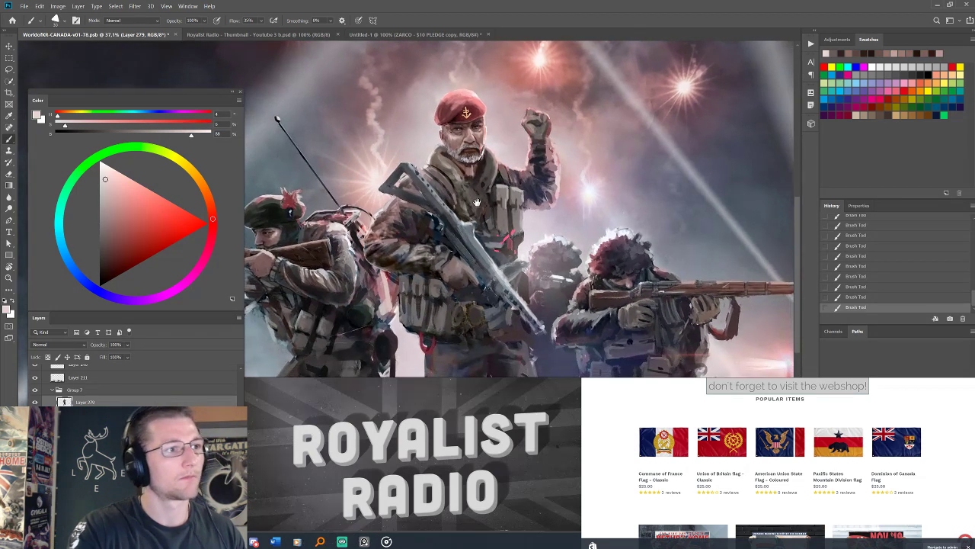
left_click(411, 215, "alt")
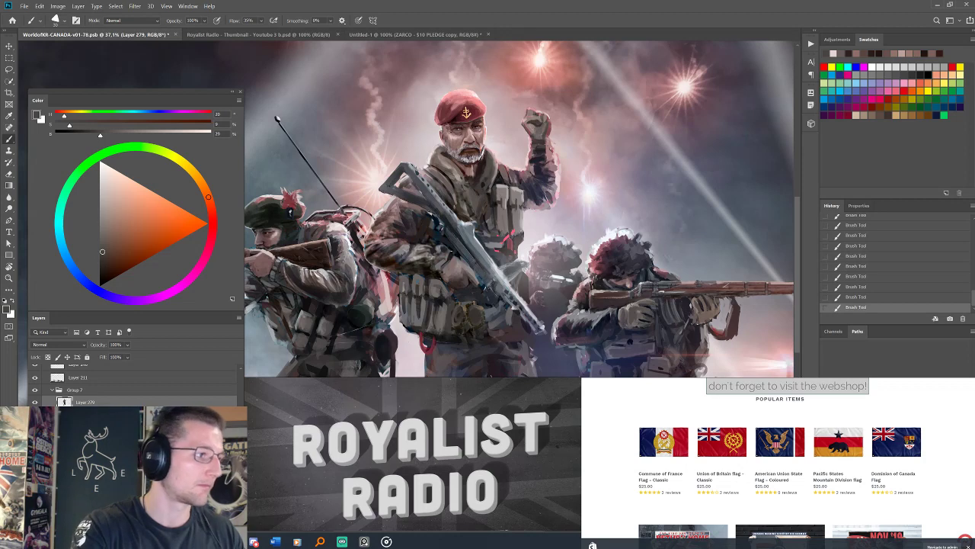
key("ctrl+shift+alt+n")
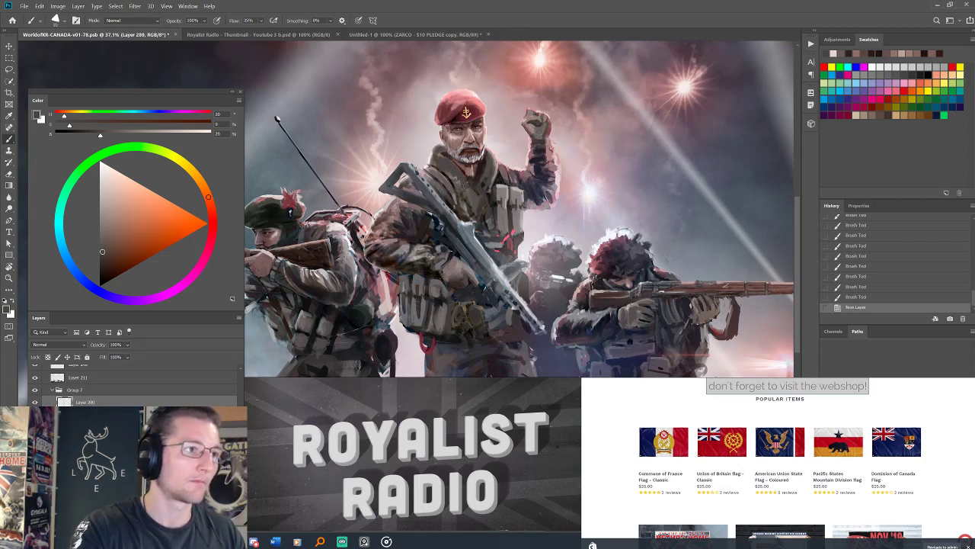
left_click(457, 182)
left_click(457, 183)
left_click(461, 186)
left_click(467, 192)
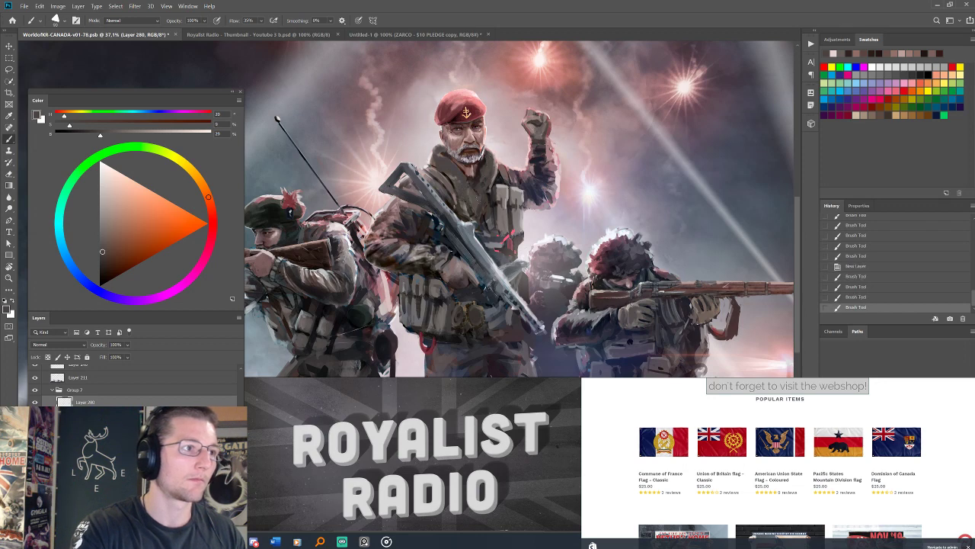
left_click(473, 199)
left_click(475, 201)
left_click(471, 198)
Dab a sampled dusty pink on the collar's left side, then set Layer 280 to Color blending and clip it to the layer below.
left_click(422, 187, "alt")
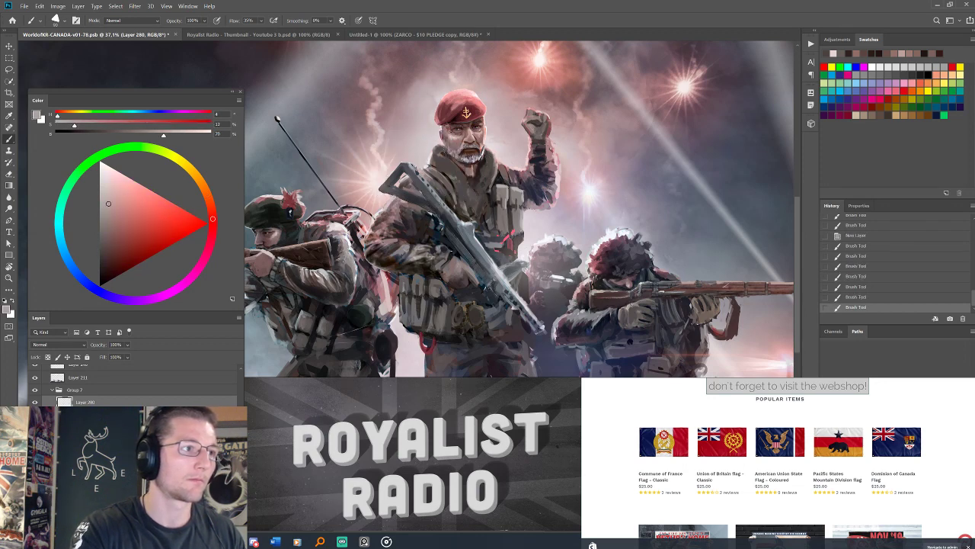
left_click(437, 154)
left_click(450, 169)
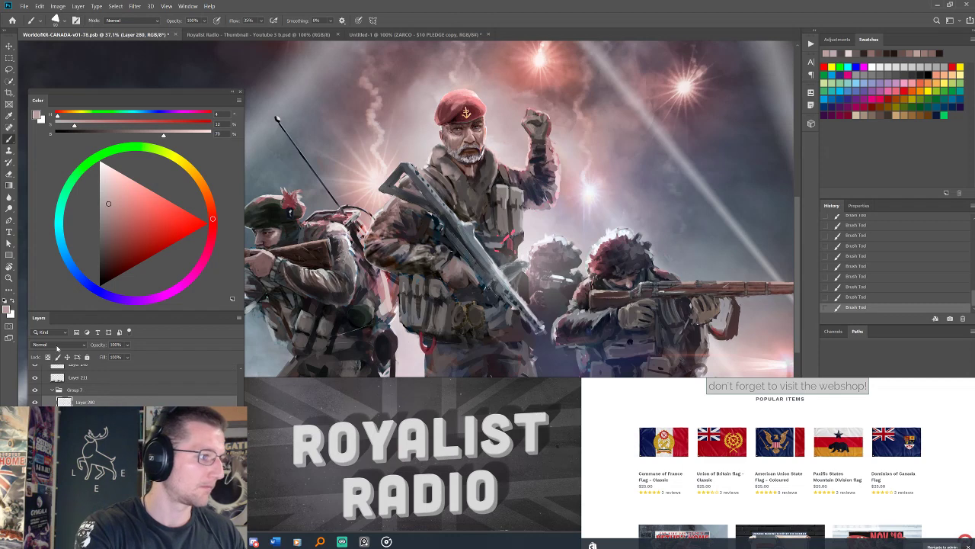
left_click(55, 345)
left_click(42, 516)
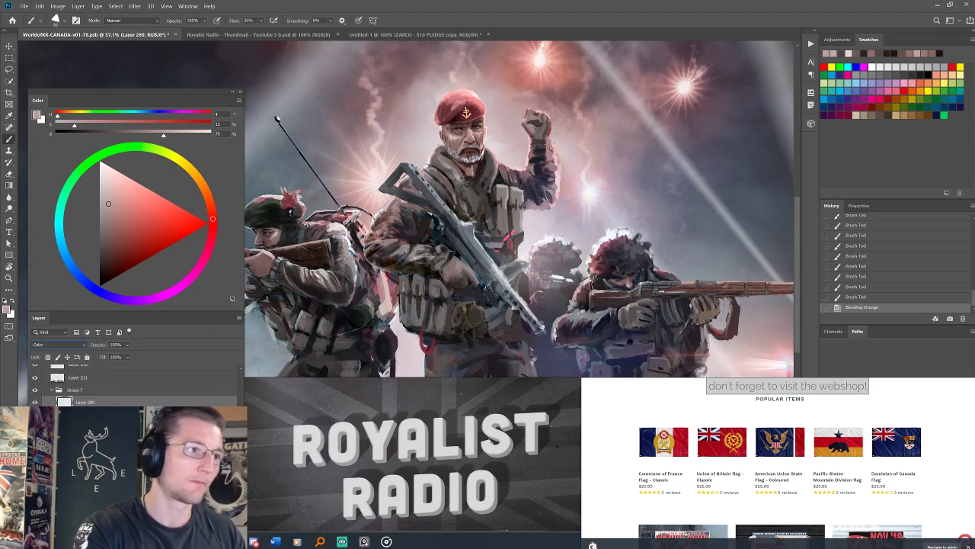
key("ctrl+alt+g")
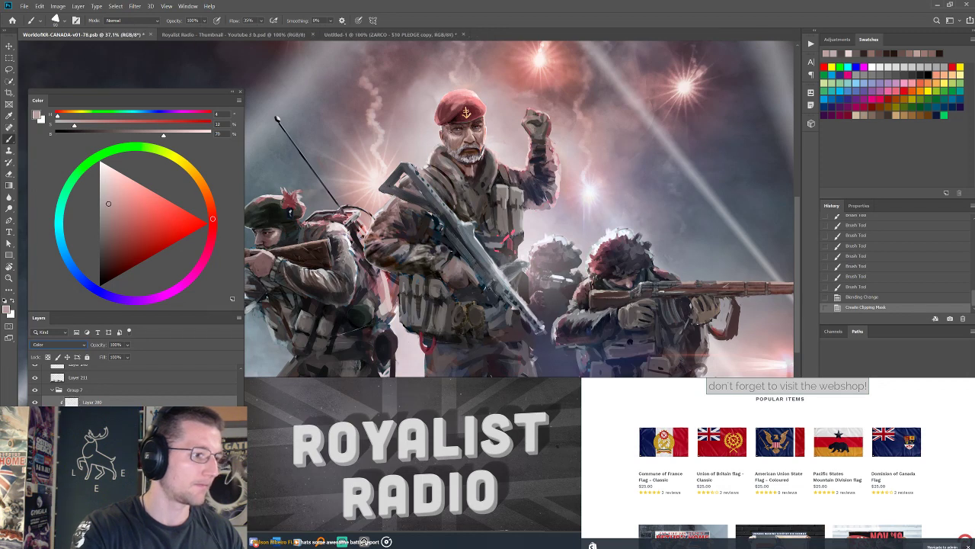
Add a new layer and merge the clipped colour layer and the soldier paint layer into it.
key("ctrl+shift+alt+n")
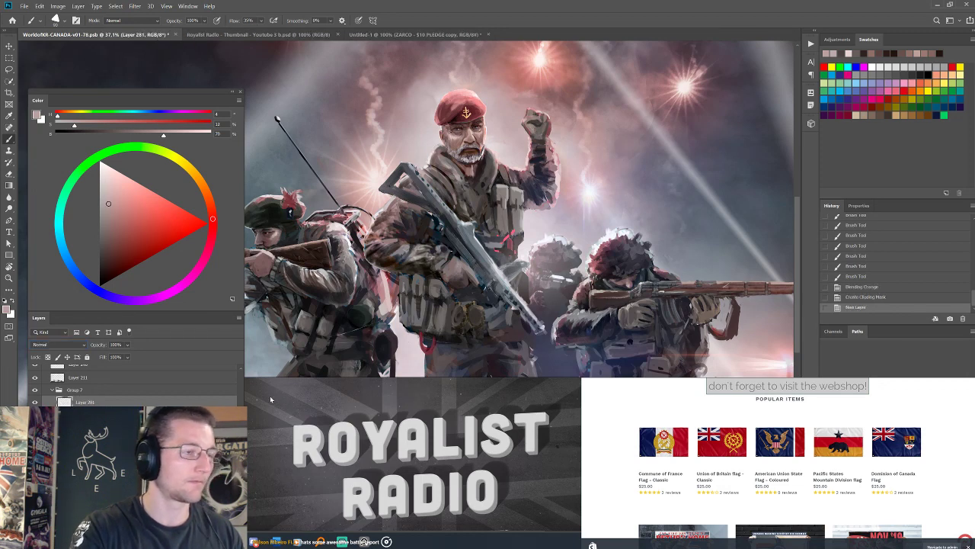
key("ctrl+e")
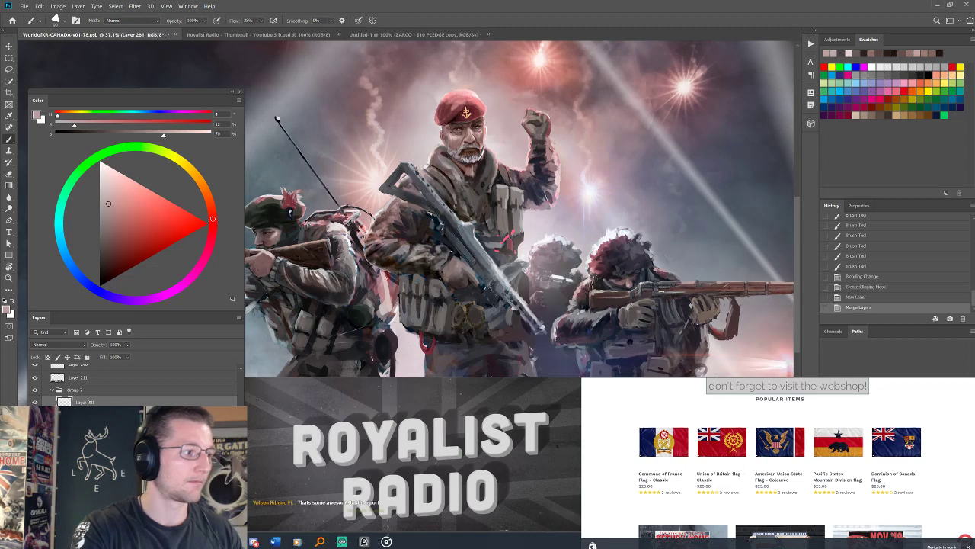
key("v")
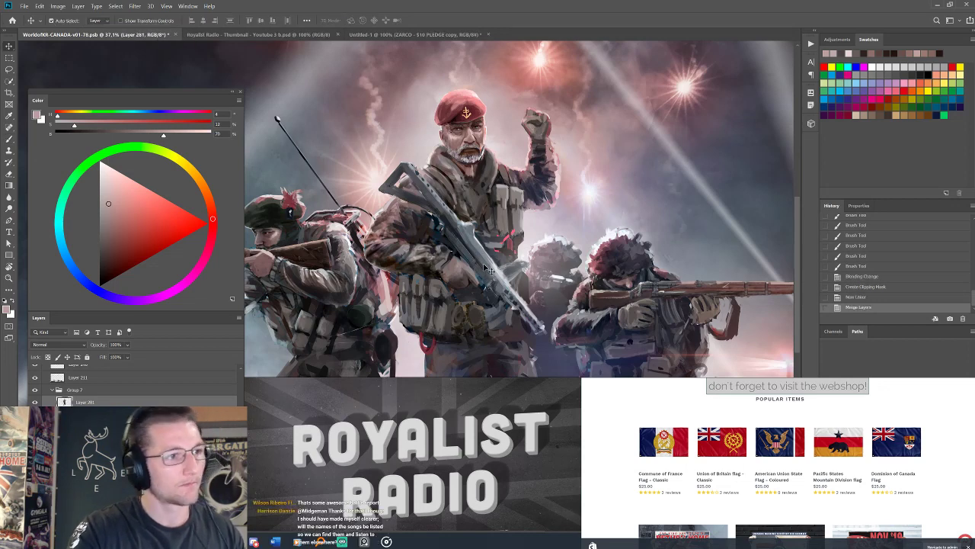
Paint the body of the central soldier's rifle above his gripping hand with sampled blue-grey, dark olive and blue-black.
scroll(492, 267, "down", 2)
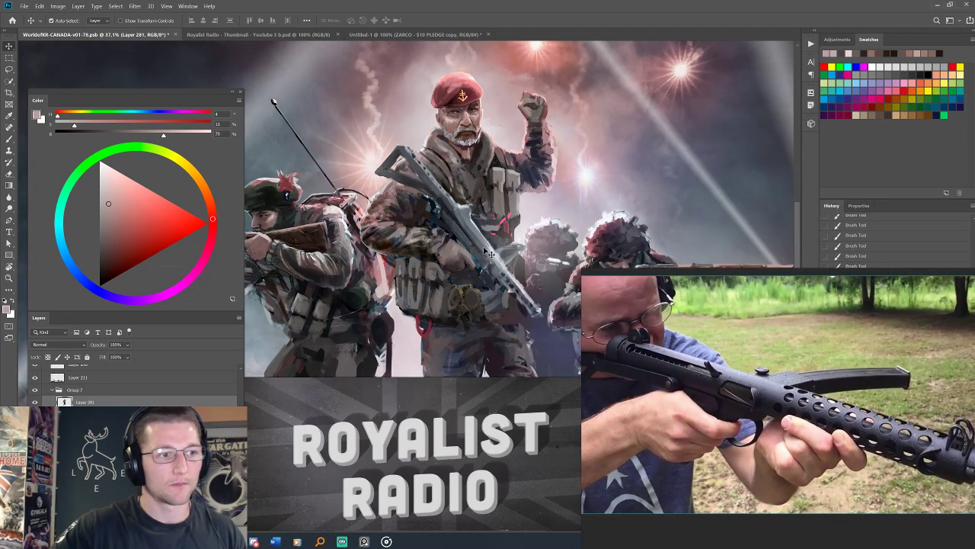
key("b")
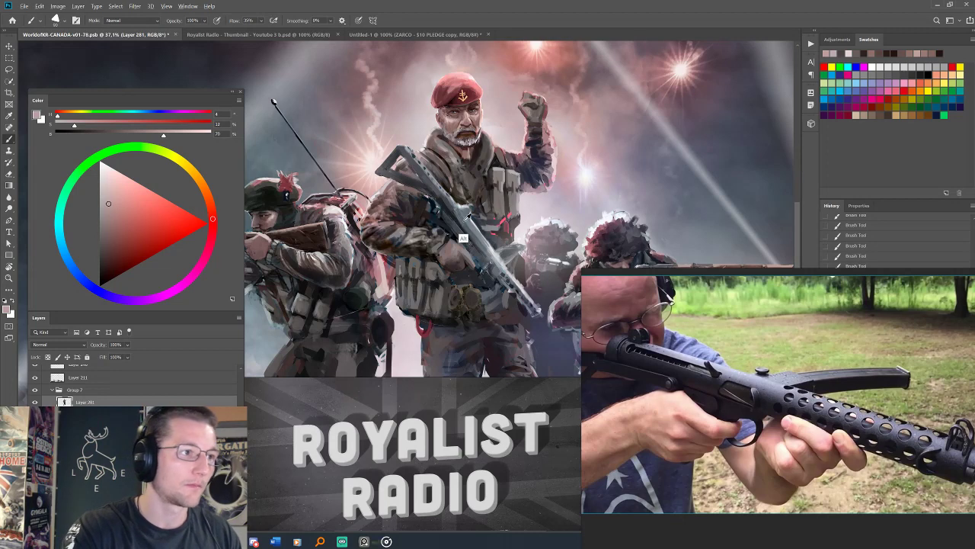
left_click(459, 235, "alt")
left_click(466, 219, "alt")
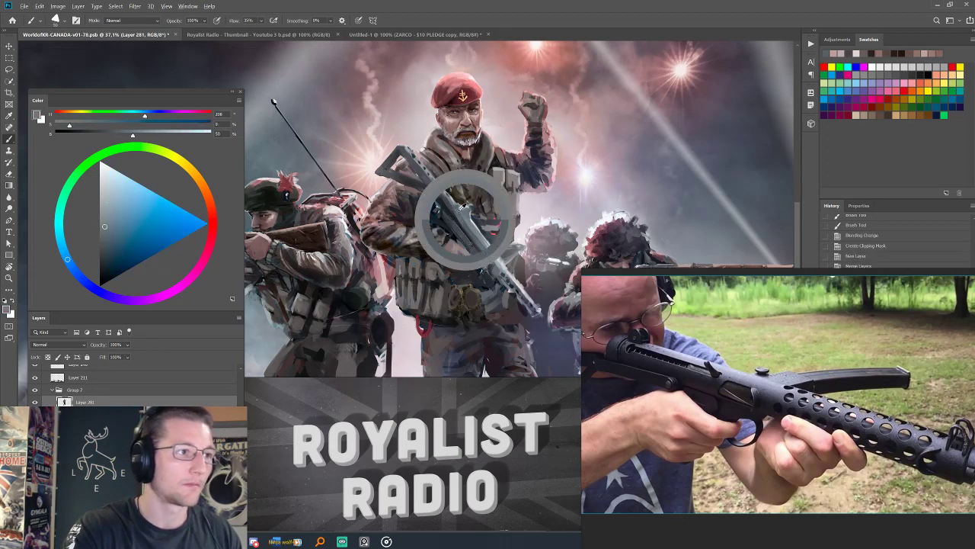
left_click(461, 199, "alt")
left_click_drag(460, 204, 450, 192)
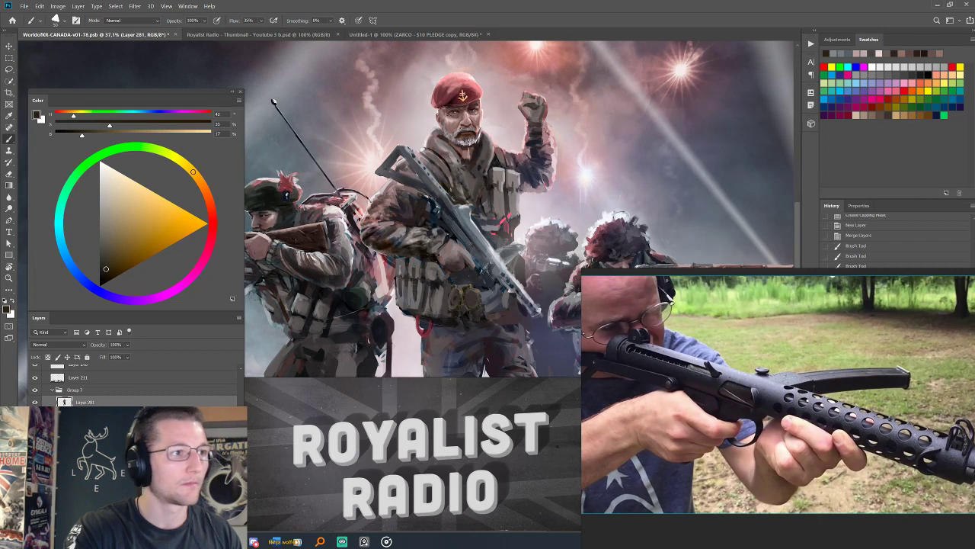
left_click(461, 239, "alt")
left_click_drag(457, 240, 450, 247)
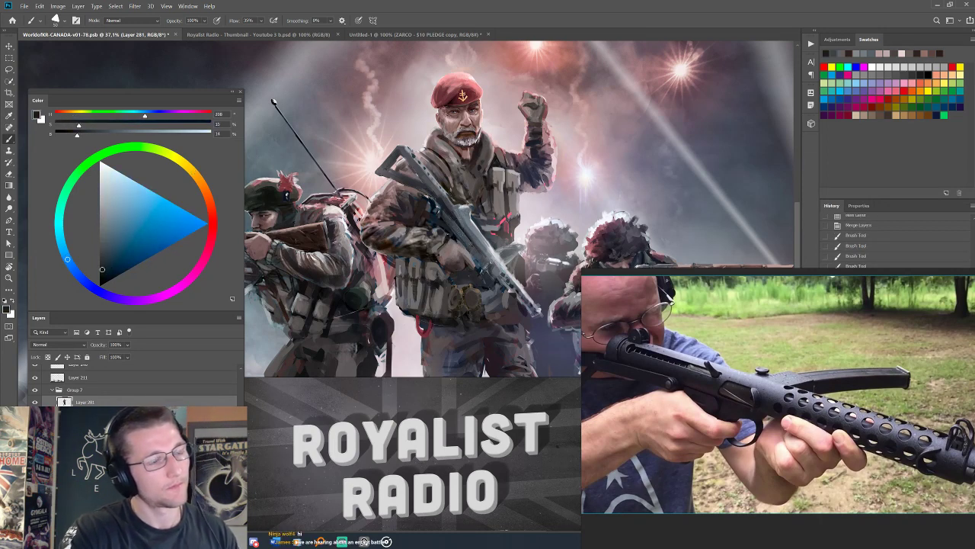
Lasso a section of the central soldier's rifle, clear the selection, and dab in dark vent holes with blue-black sampled from the rifle.
key("l")
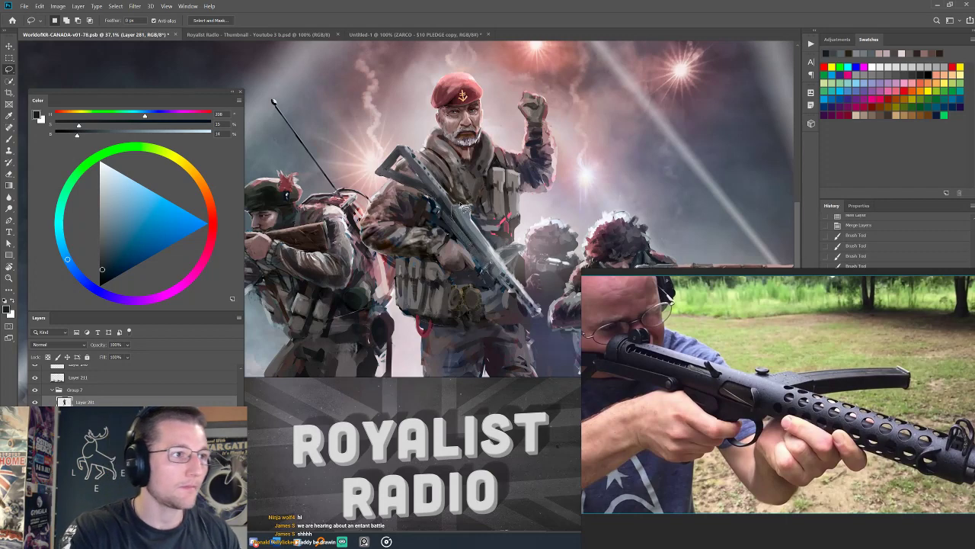
mouse_move(481, 216)
left_mouse_down()
mouse_move(540, 299)
mouse_move(521, 311)
mouse_move(459, 205)
left_mouse_up()
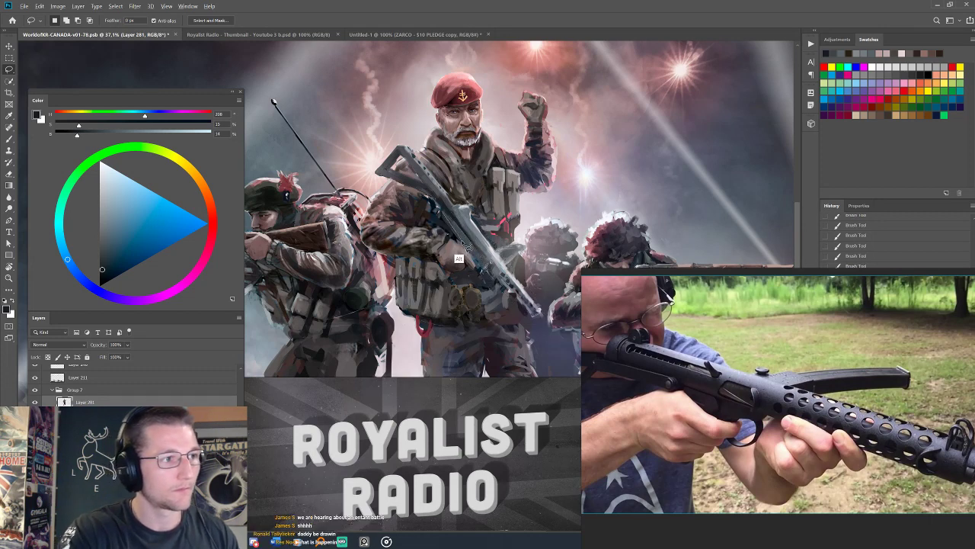
key("ctrl+d")
key("b")
left_click(450, 228, "alt")
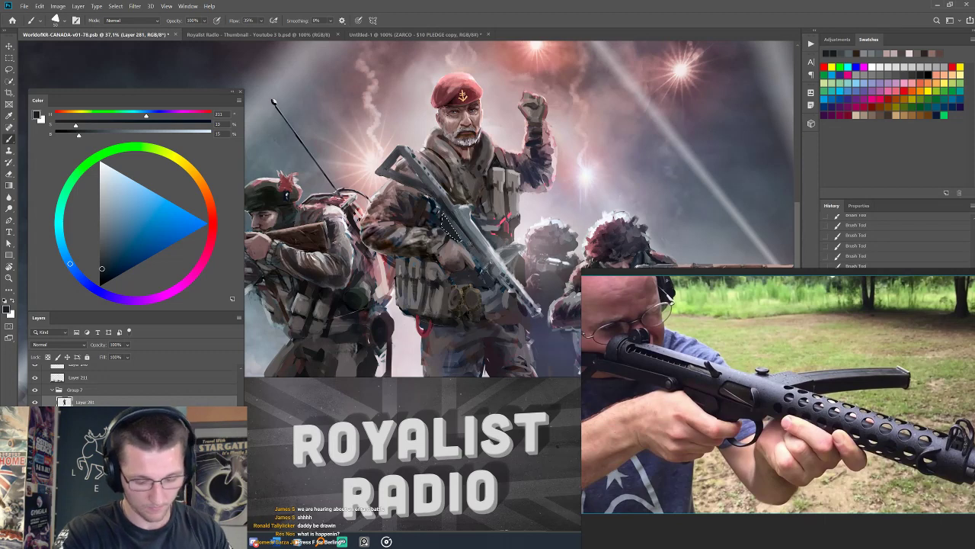
Fill a lassoed strip along the barrel of the central soldier's rifle with sampled pale grey, and clear the selection.
key("l")
key("b")
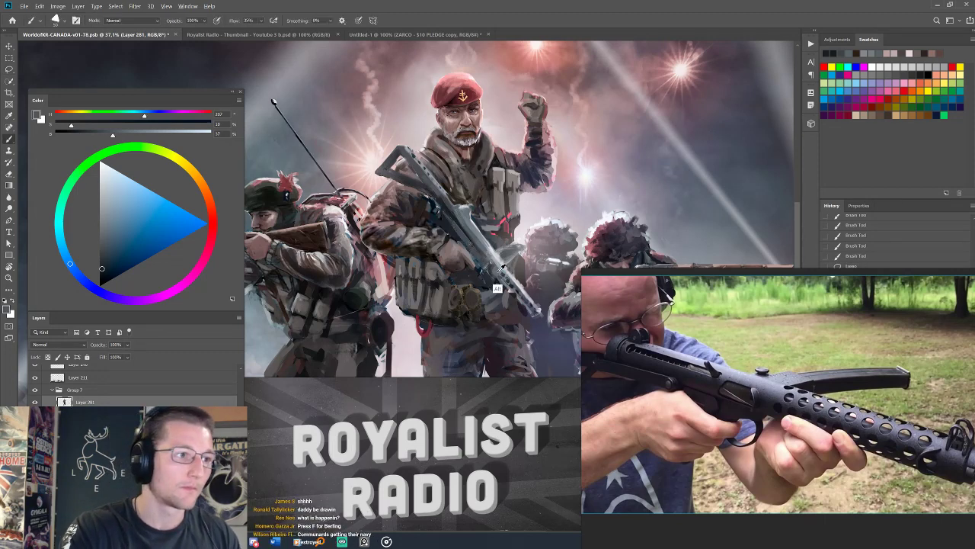
left_click(496, 287, "alt")
left_click(493, 253, "alt")
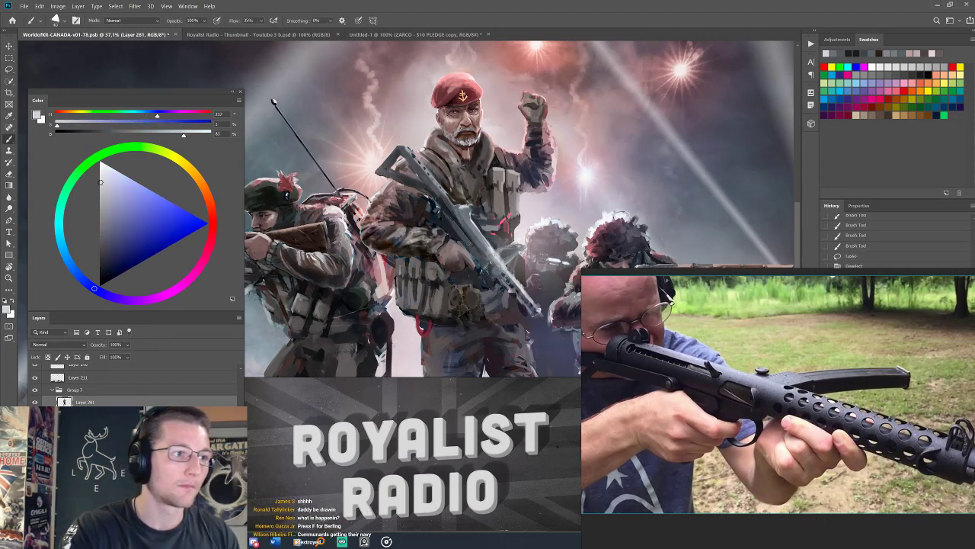
key("l")
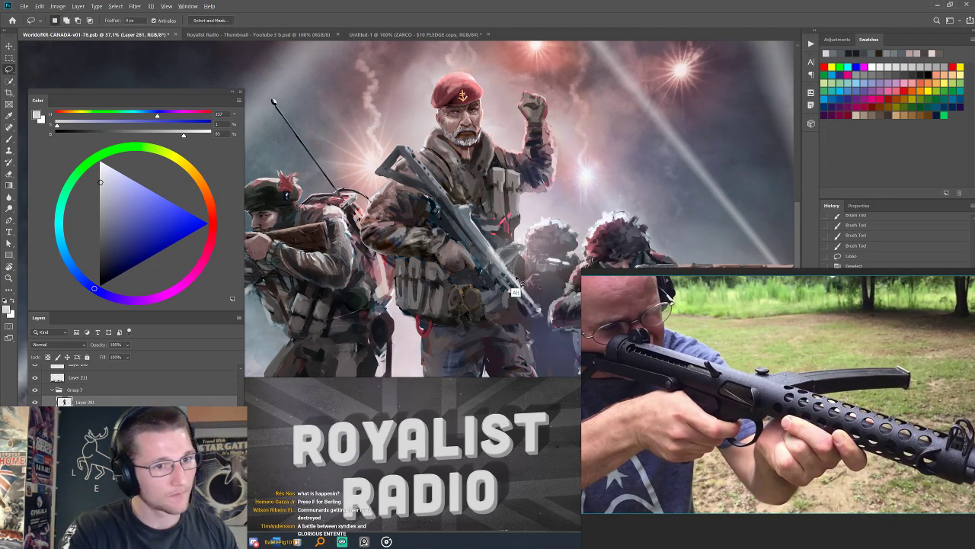
mouse_move(542, 315)
left_mouse_down()
mouse_move(489, 270)
mouse_move(538, 308)
left_mouse_up()
key("alt+BackSpace")
key("ctrl+d")
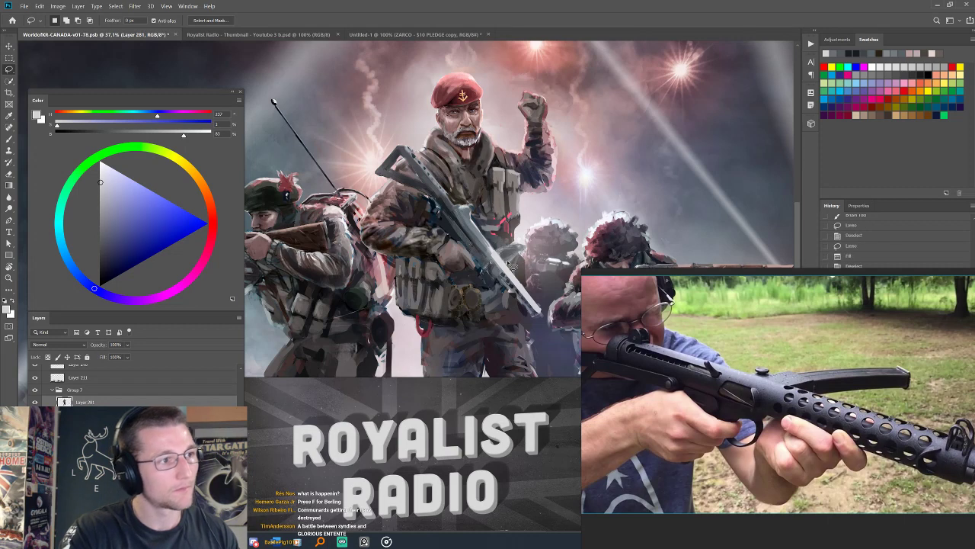
Lasso a narrow strip along the upper edge of the rifle's middle section and fill it with blue-grey sampled from the rifle.
mouse_move(469, 232)
left_mouse_down()
mouse_move(495, 274)
mouse_move(514, 276)
mouse_move(476, 225)
left_mouse_up()
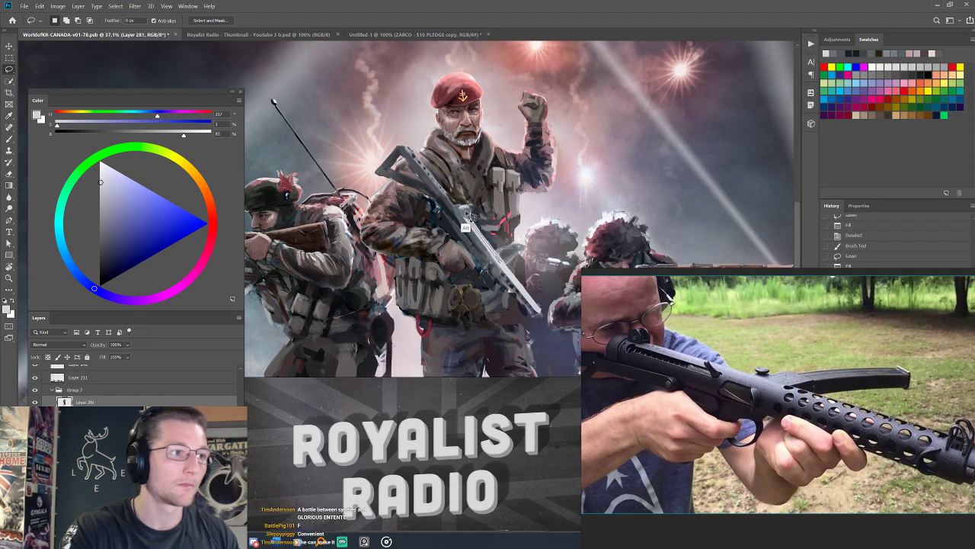
key("ctrl+d")
left_click_drag(469, 219, 476, 233)
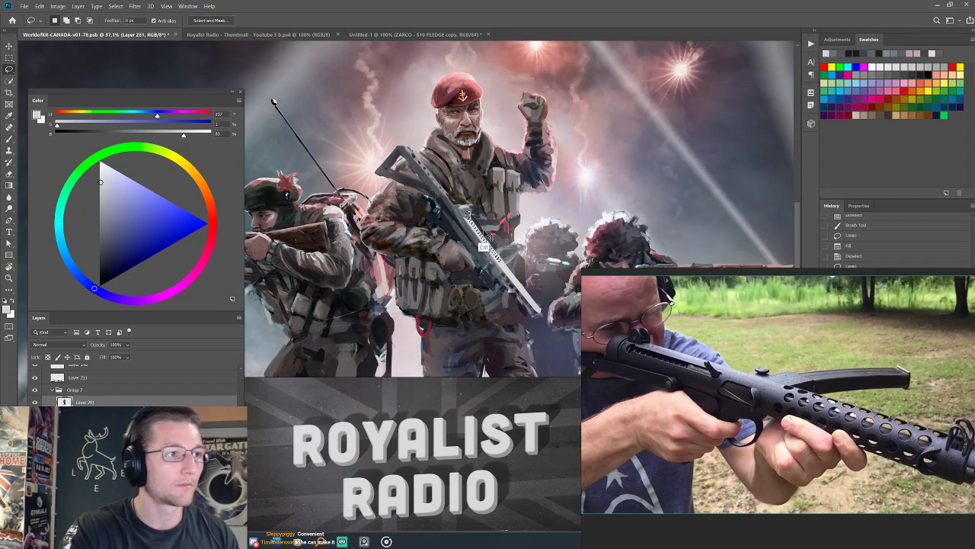
key("b")
left_click(468, 216, "alt")
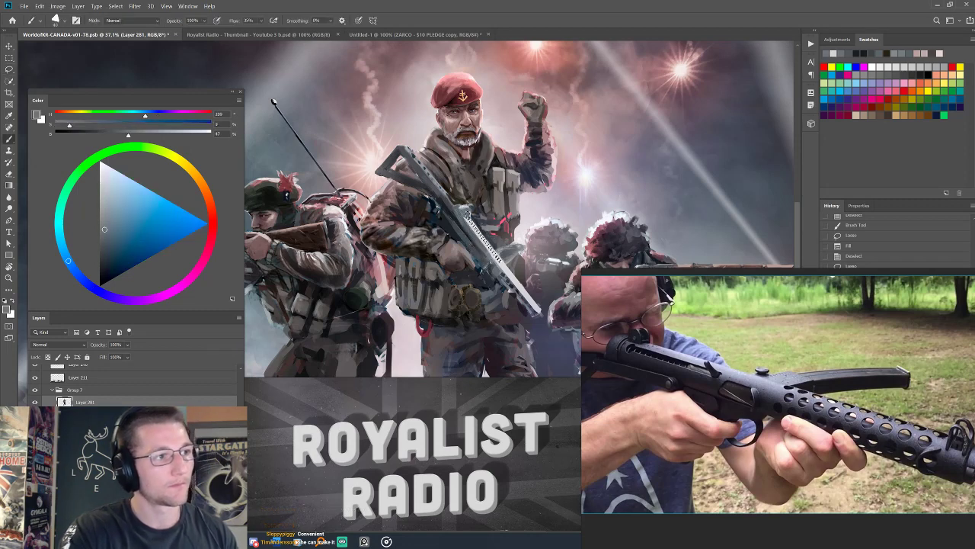
key("l")
key("alt+BackSpace")
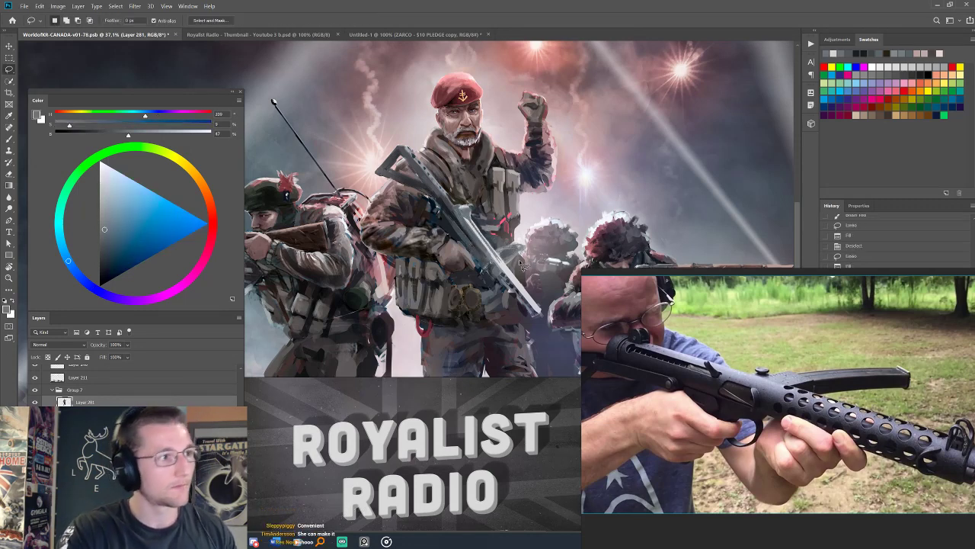
key("b")
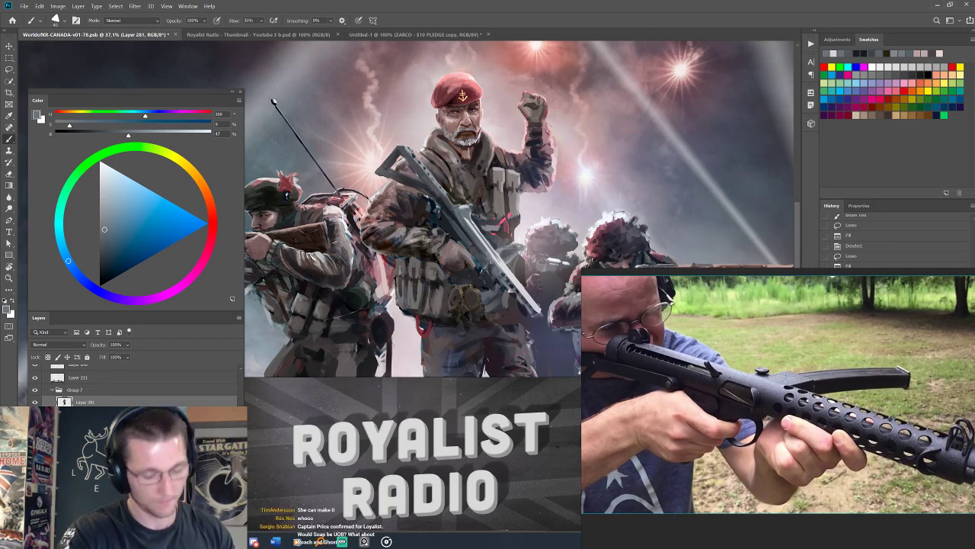
Fill a lassoed sliver above the rifle's receiver, near the soldier's chest, with sampled dark olive, and clear the selection.
key("l")
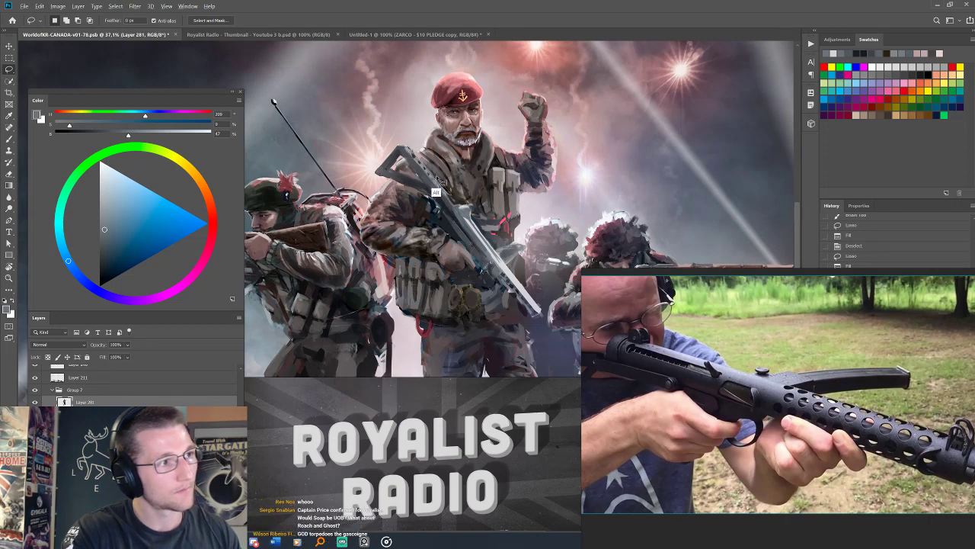
key("b")
left_click(454, 195, "alt")
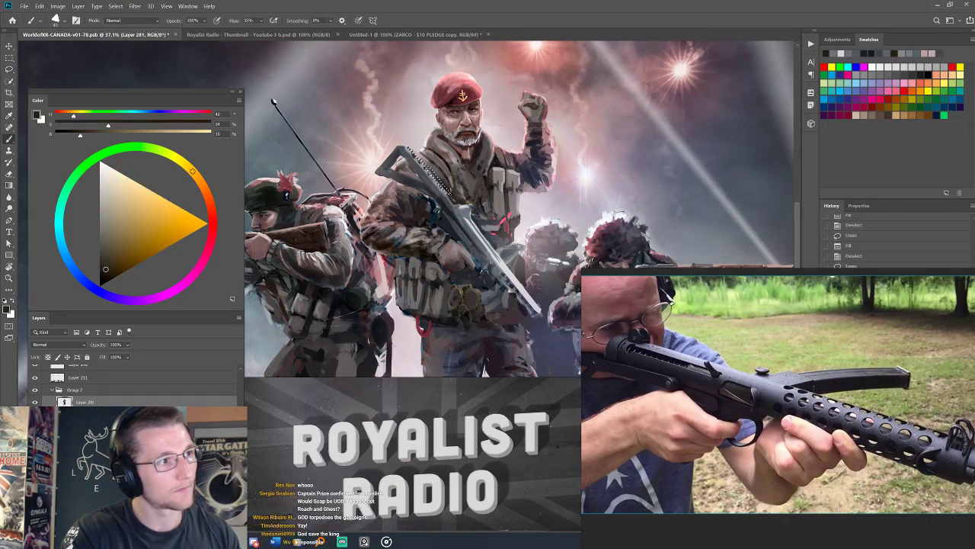
key("alt+BackSpace")
key("ctrl+d")
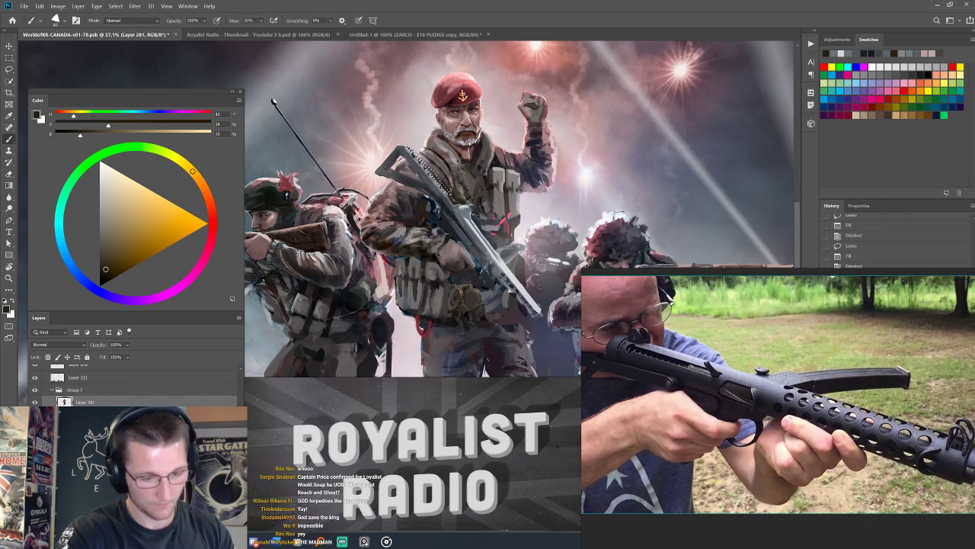
Lasso a small area on top of the rifle's receiver and save the painting.
key("l")
left_click_drag(440, 181, 448, 188)
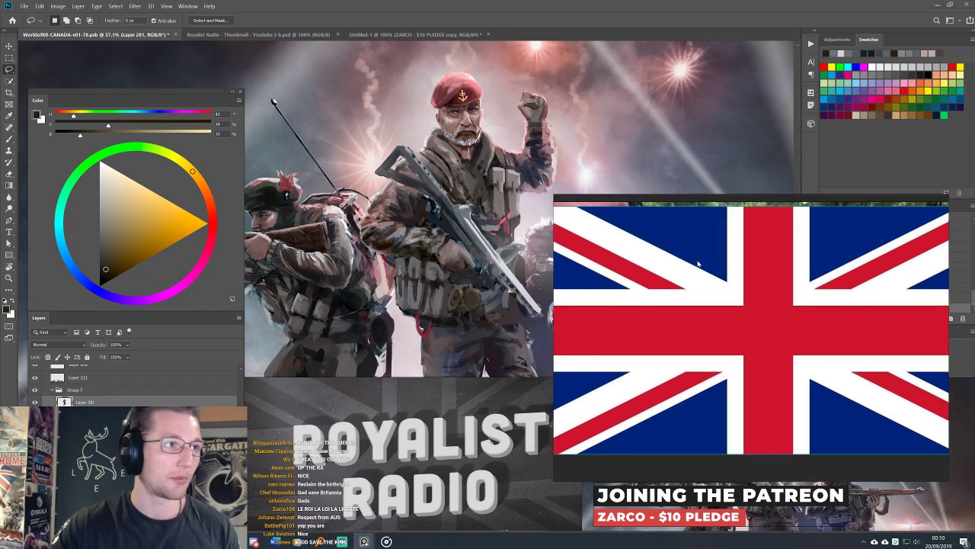
key("ctrl+s")
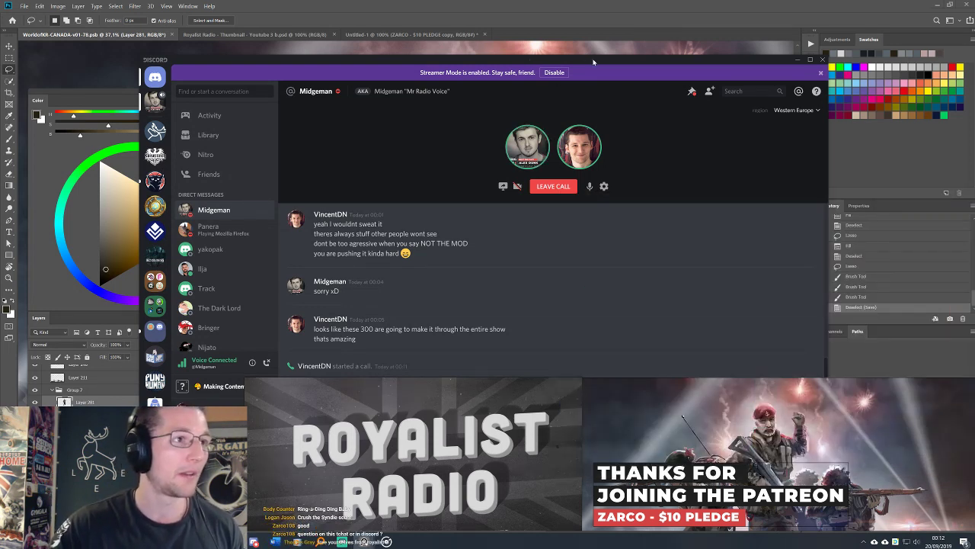
Switch to Discord, maximize its window and look back through the earlier messages of the open direct-message conversation.
left_click_drag(594, 62, 601, 123)
double_click(601, 120)
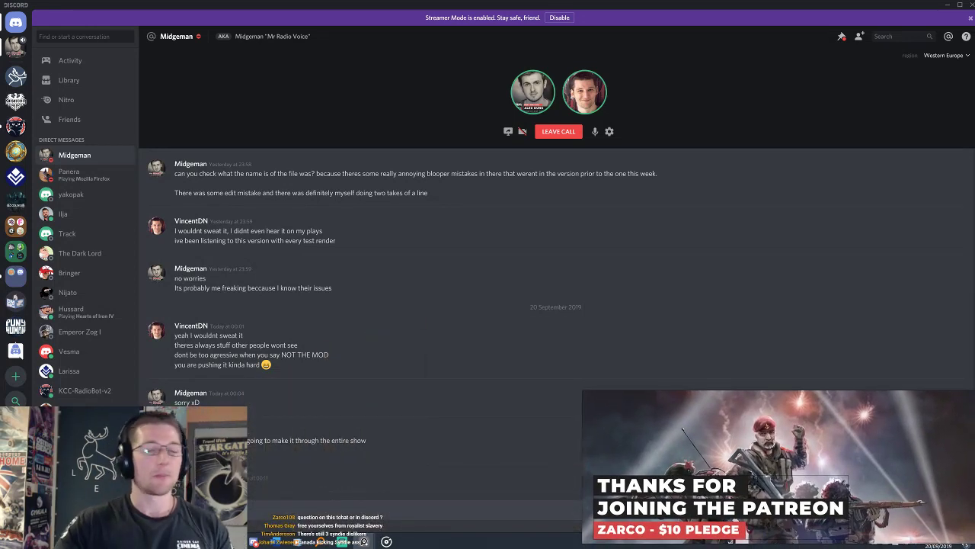
scroll(393, 335, "up", 10)
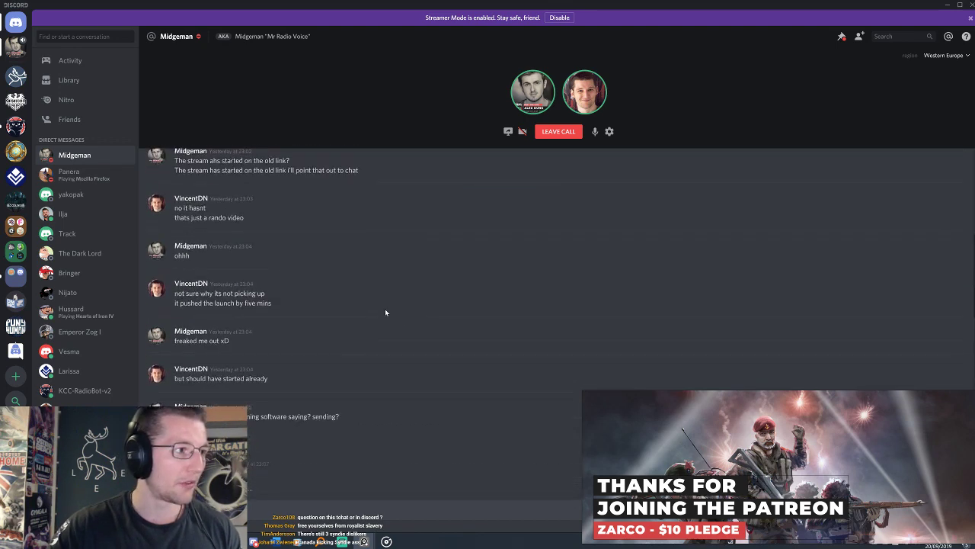
scroll(385, 312, "up", 5)
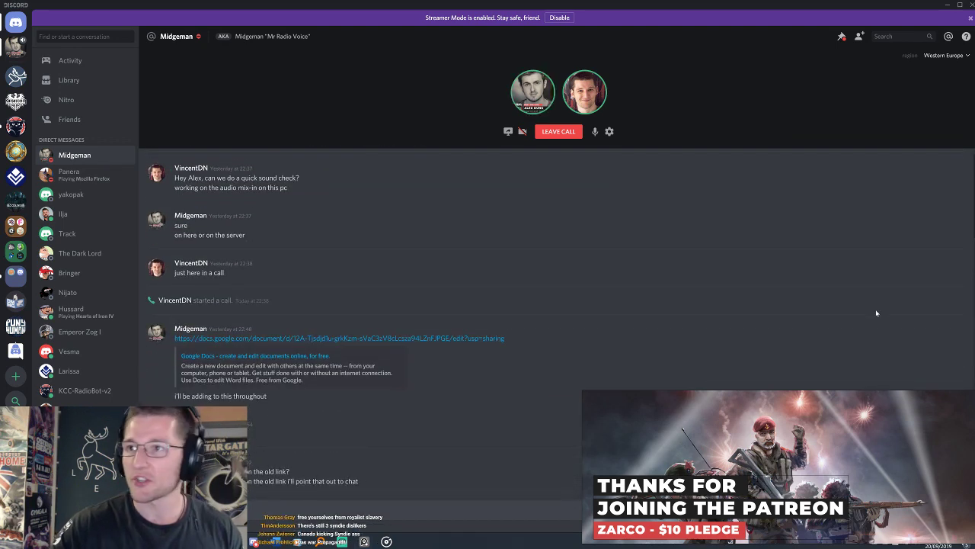